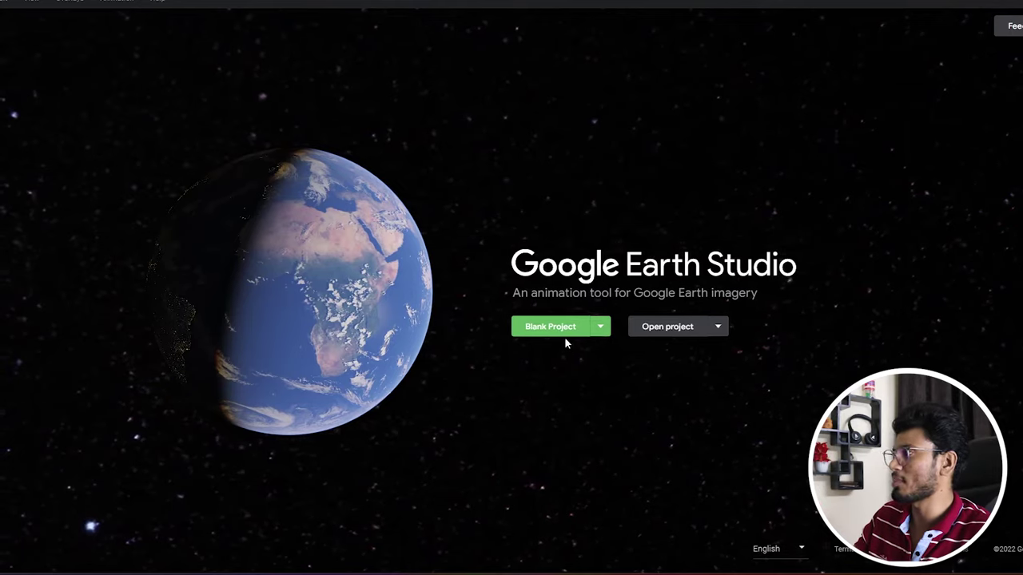
Step: Choose Quick Starts from the Blank Project dropdown instead of a blank project
left_click(606, 334)
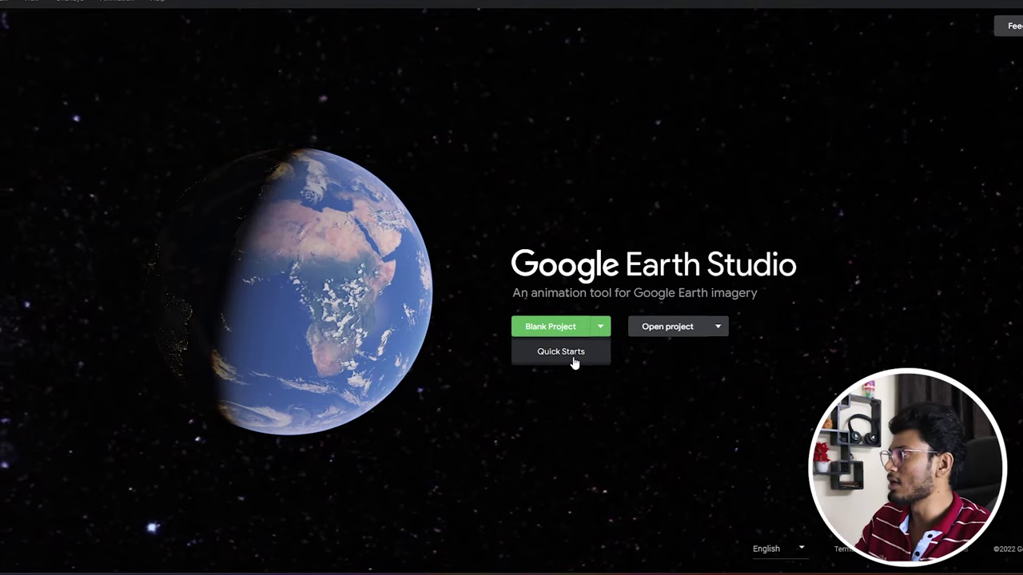
left_click(574, 361)
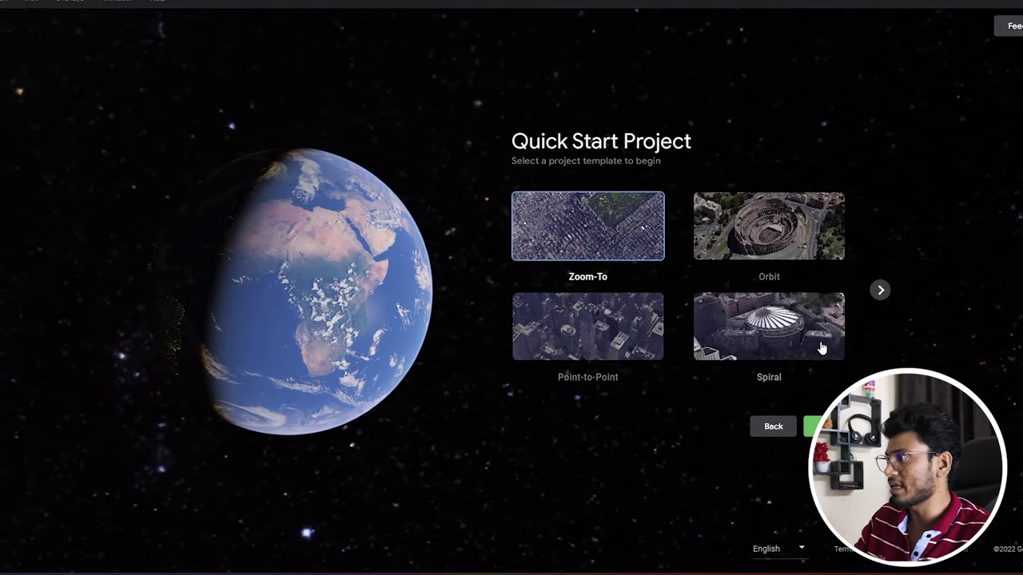
Step: Browse the template carousel and start a project from the Point-to-Point template
left_click(880, 290)
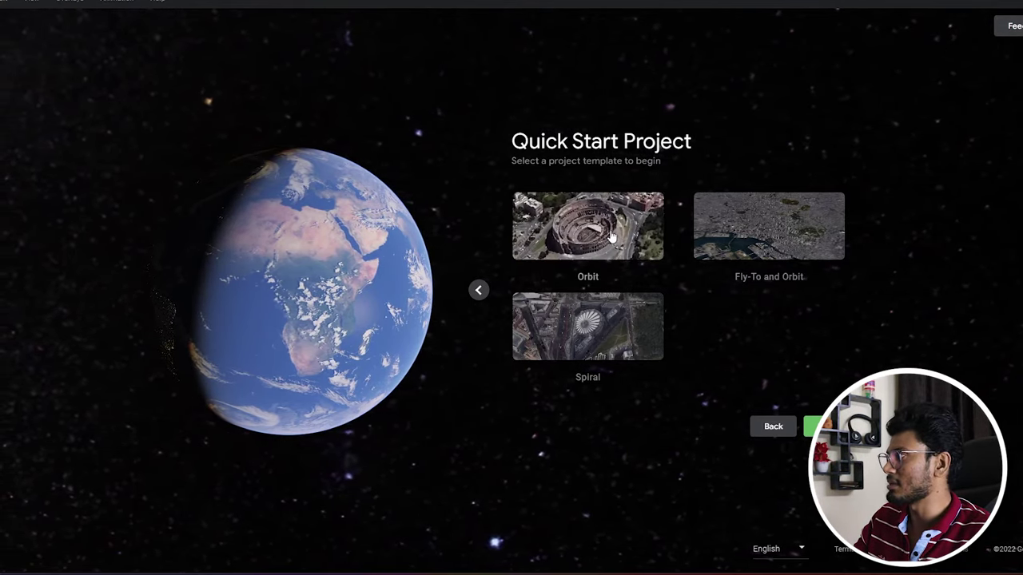
left_click(478, 290)
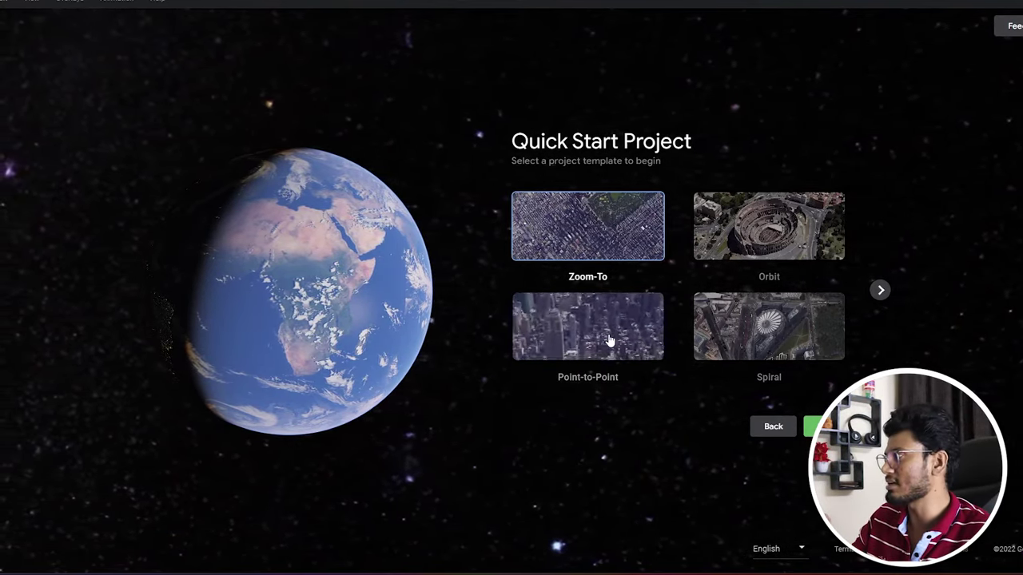
left_click(609, 341)
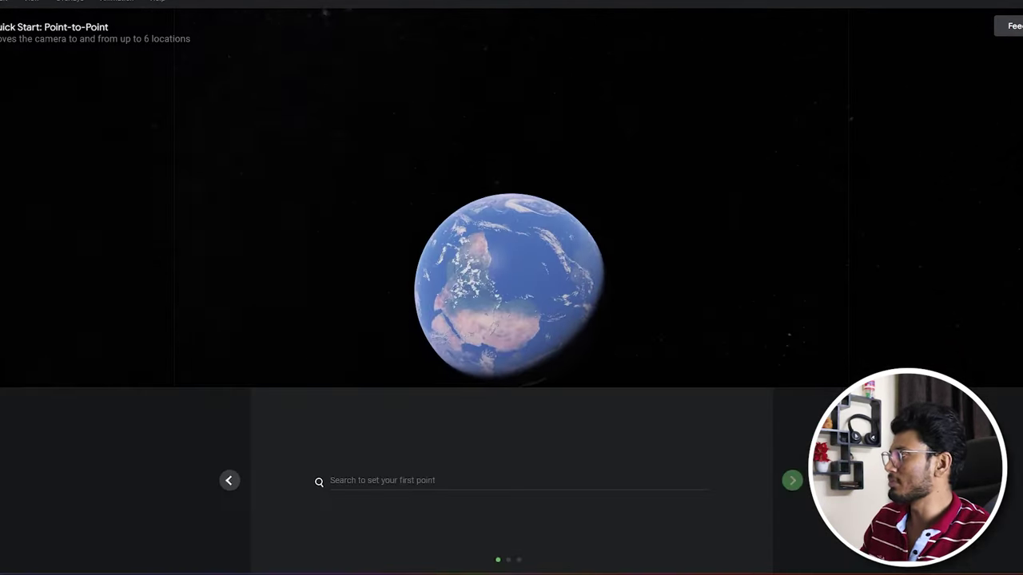
left_click(815, 426)
type("India")
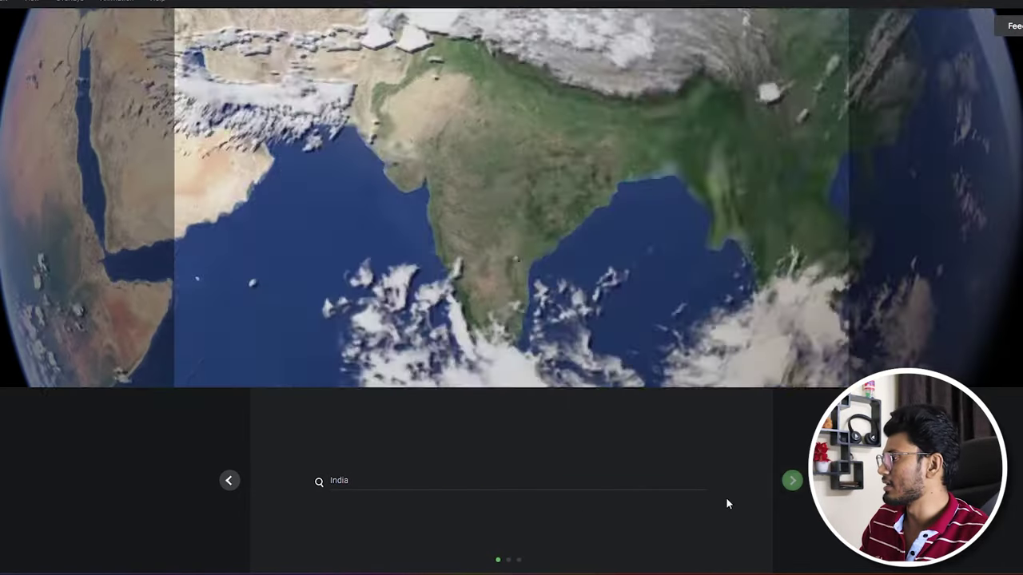
Step: Add Saudi Arabia as the second point after India and continue to the tour
type("saudi")
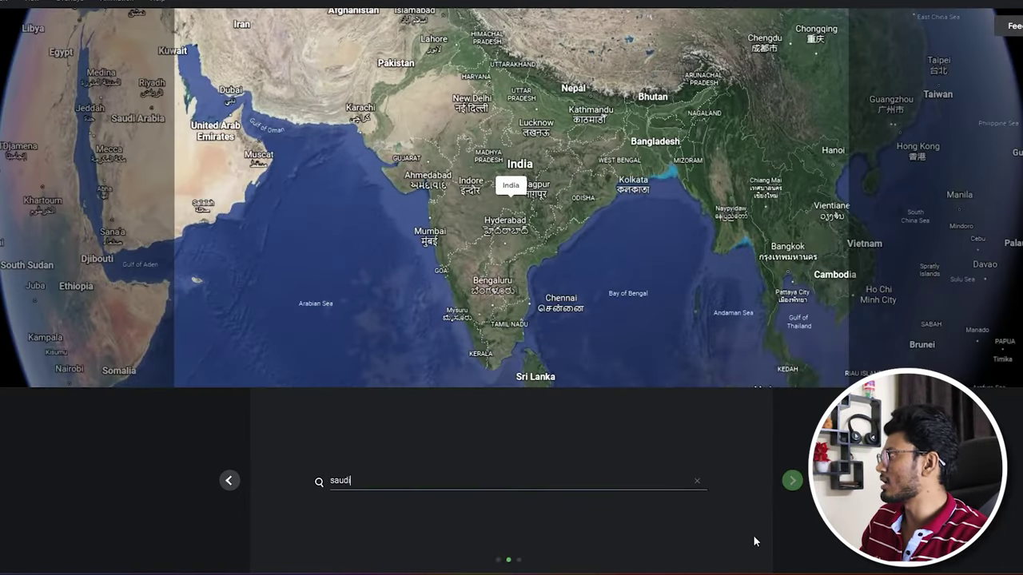
key("Down")
key("Return")
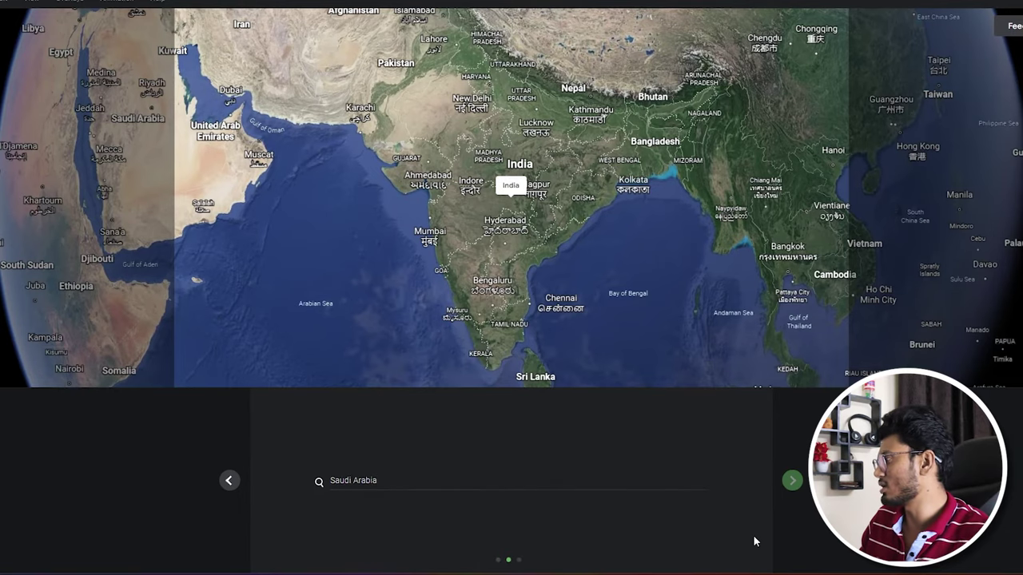
left_click(792, 481)
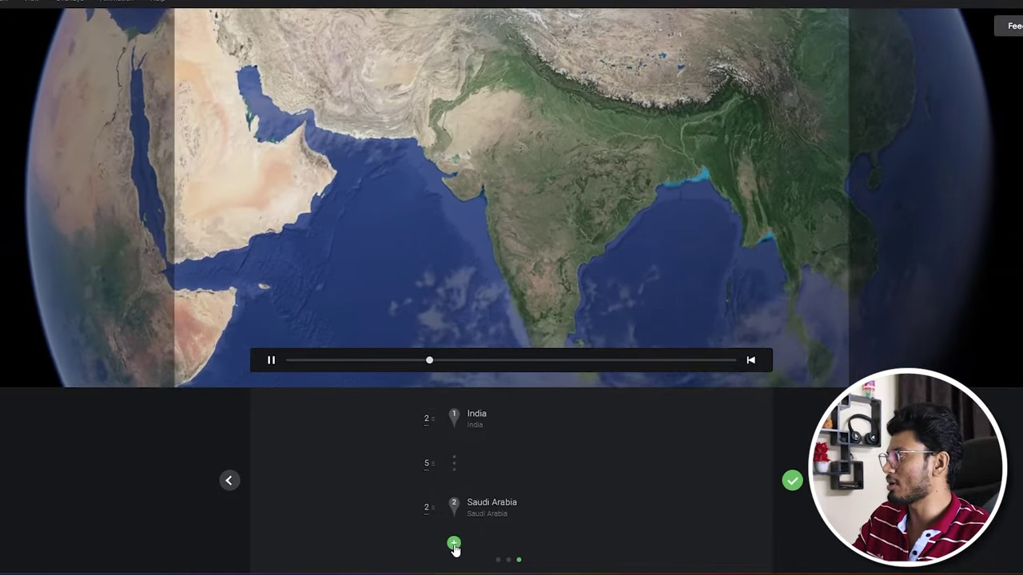
Step: Add the United States as a third tour point and pause the preview
left_click(453, 544)
left_click(456, 482)
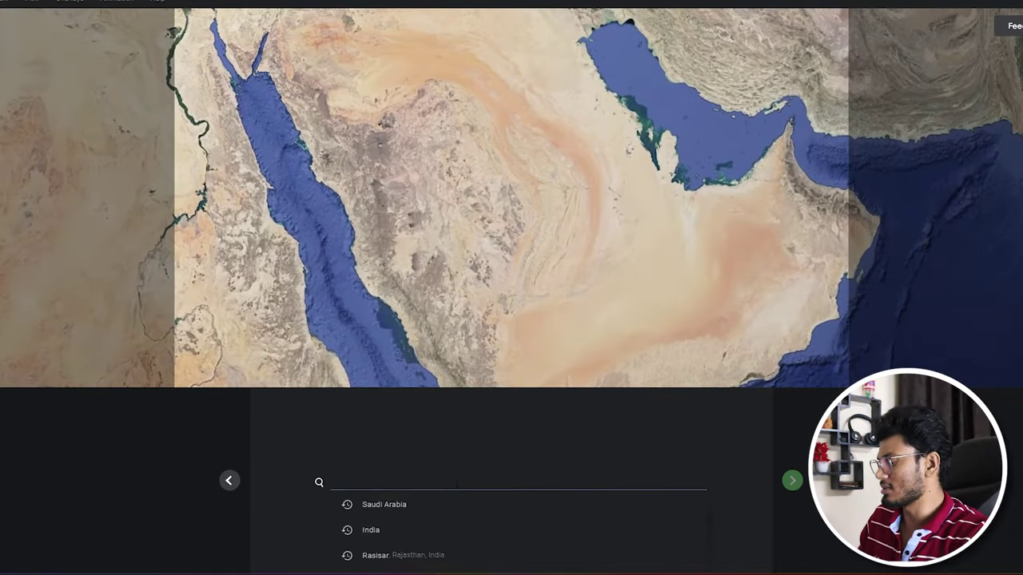
type("Uni")
left_click(411, 556)
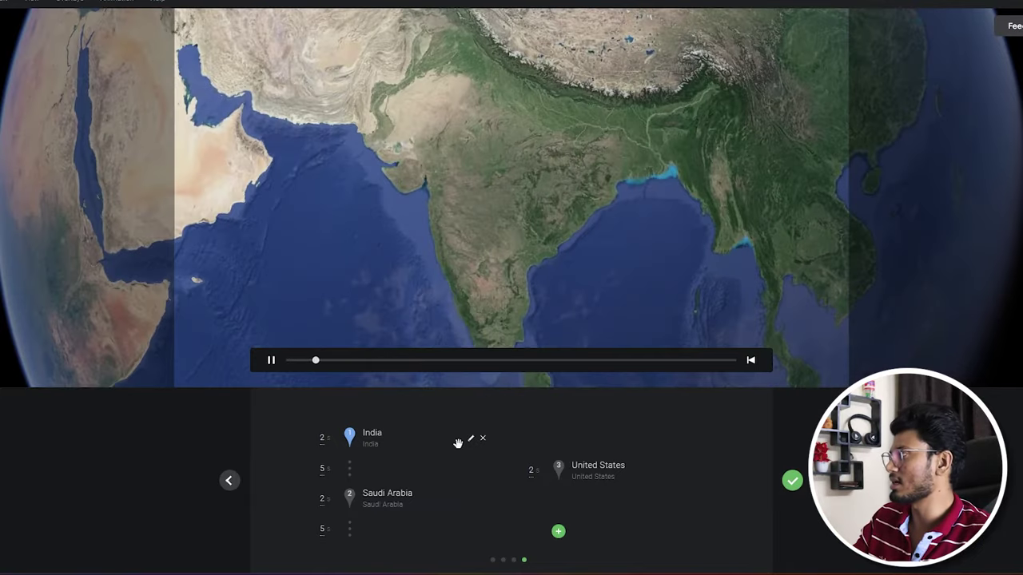
left_click(264, 361)
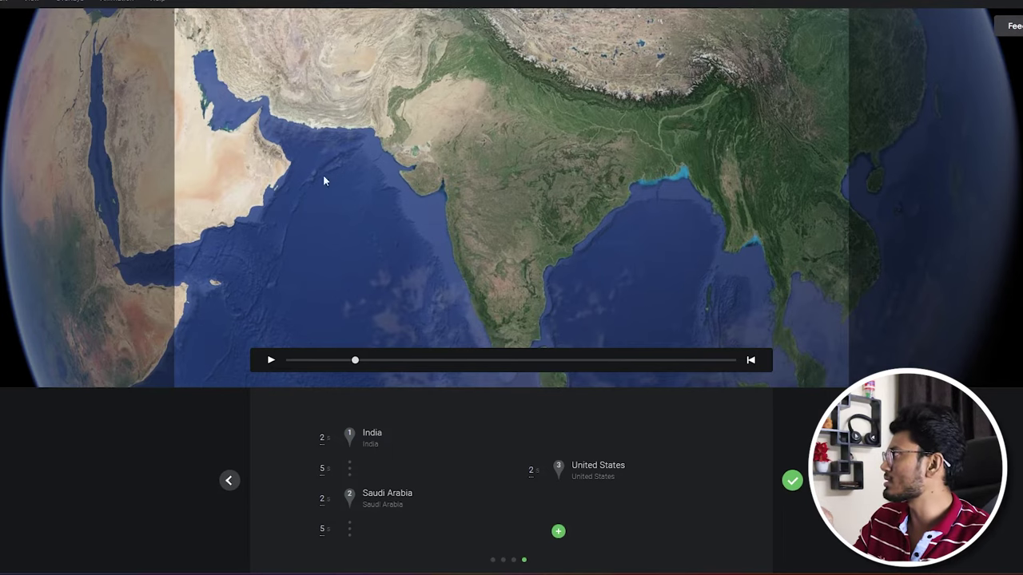
left_click(8, 3)
Step: Create a blank project named Test with its duration measured in timecode
mouse_move(48, 24)
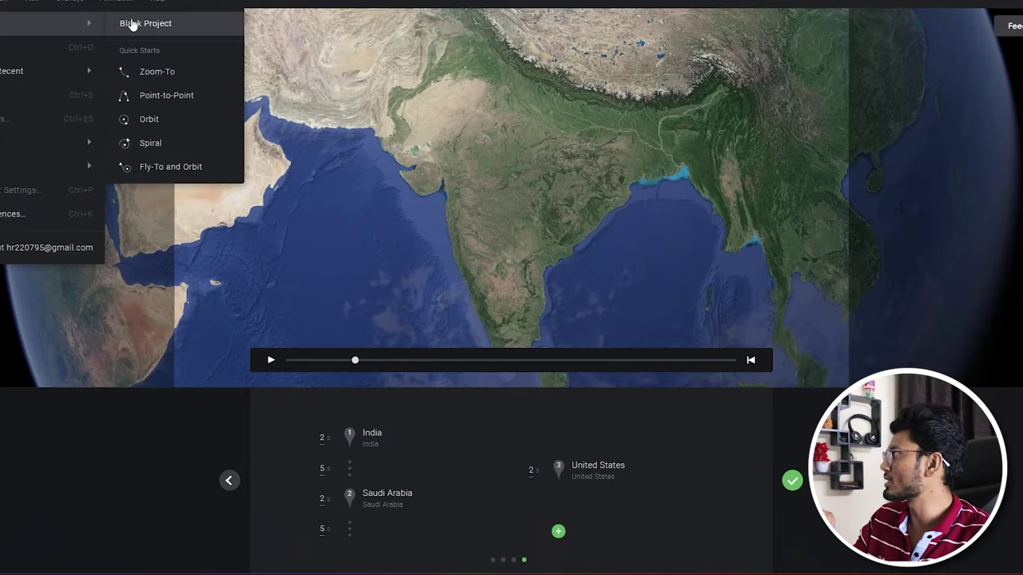
left_click(135, 29)
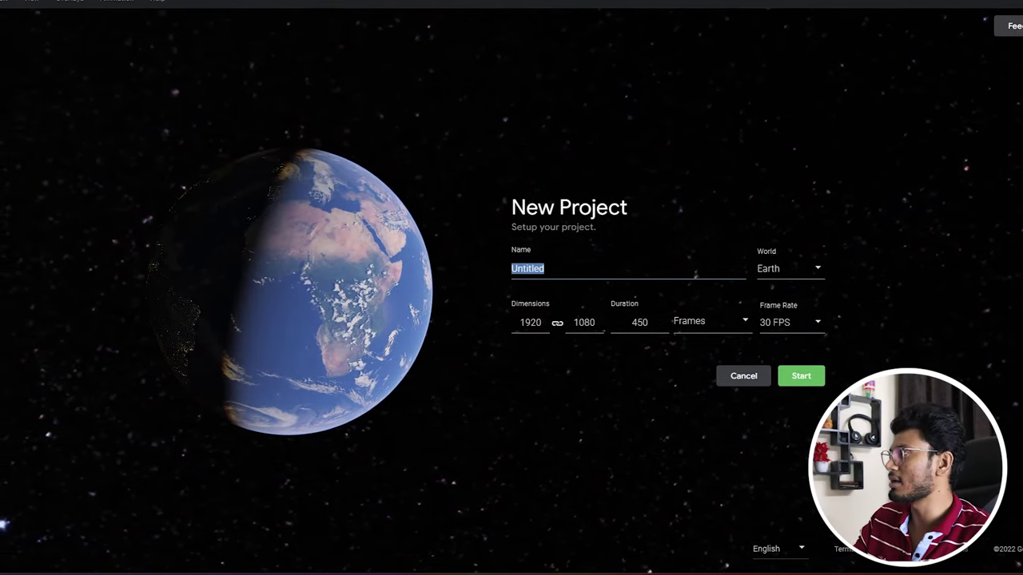
type("Test")
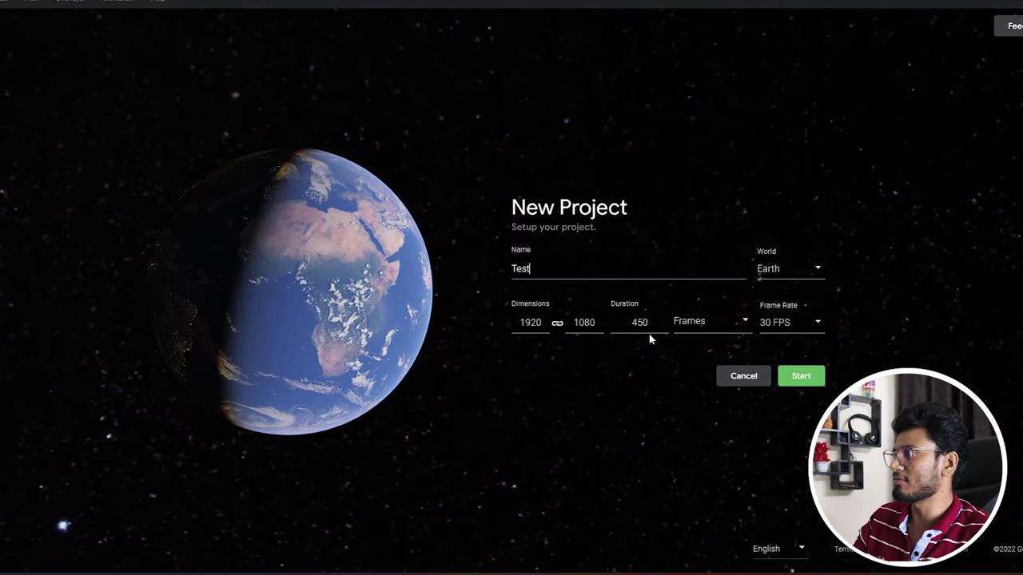
left_click(702, 331)
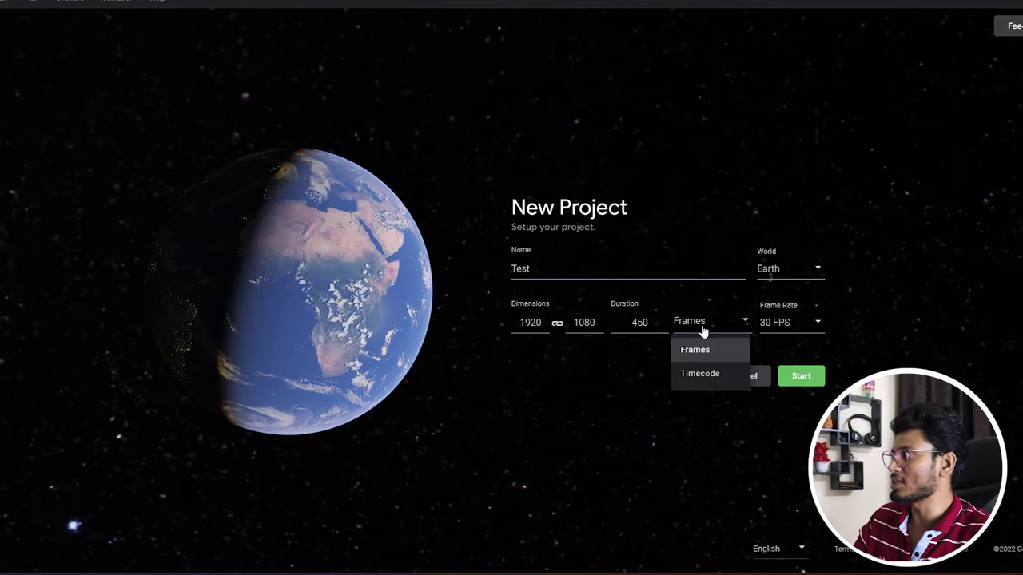
left_click(701, 375)
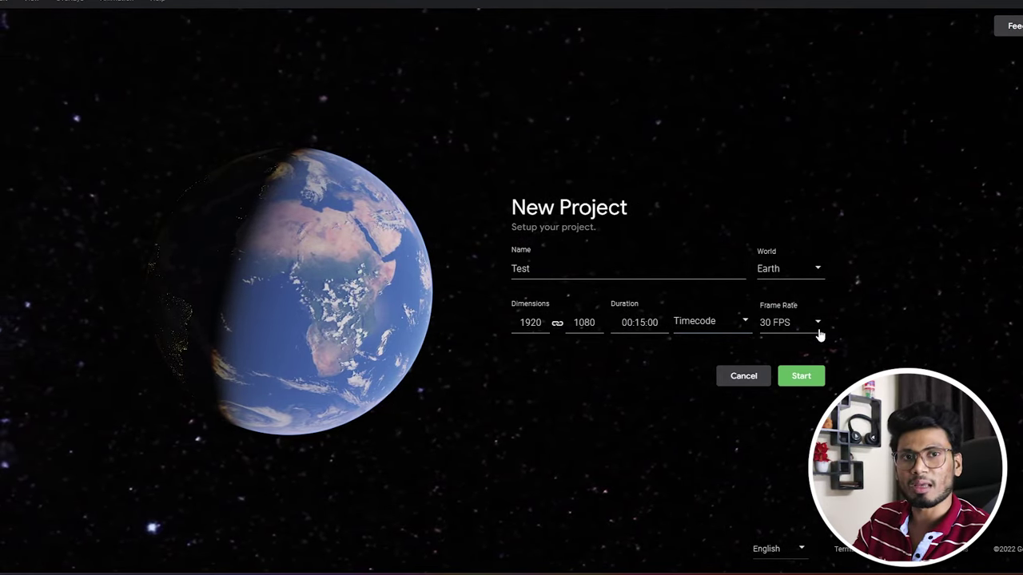
left_click(819, 387)
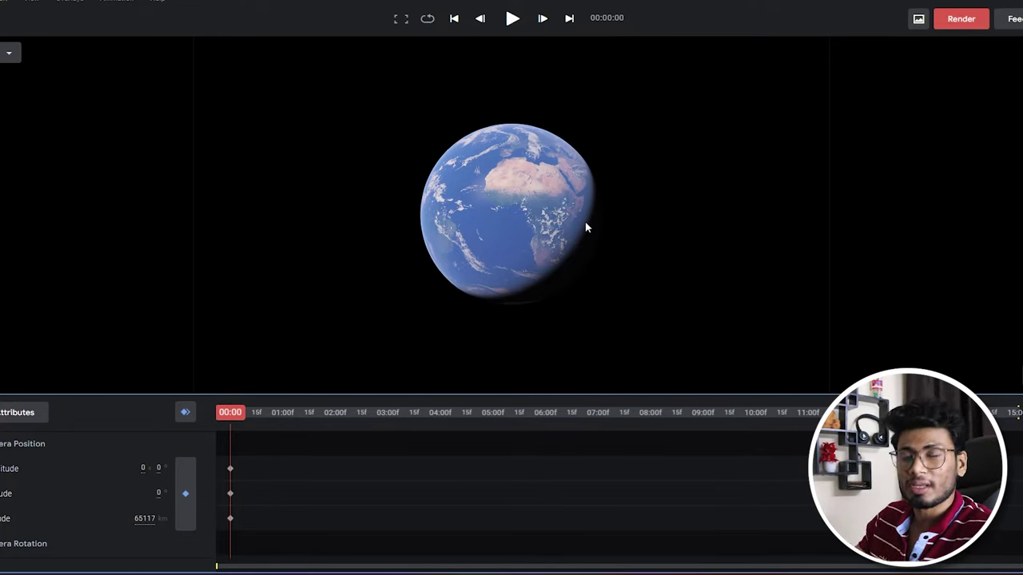
Step: Keyframe the camera over India at 02:09 and preview the globe-to-India zoom
left_click(351, 412)
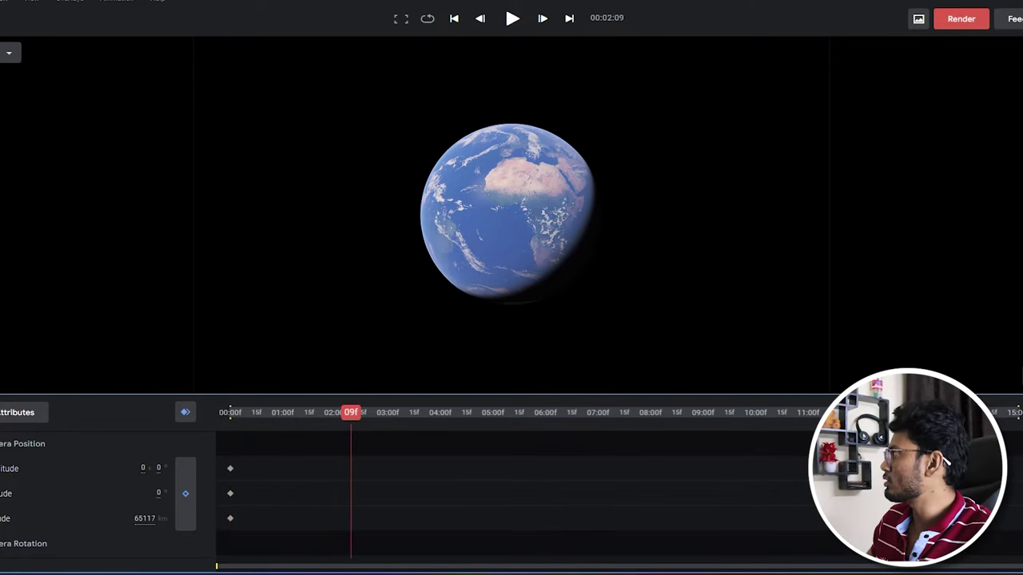
left_click(24, 67)
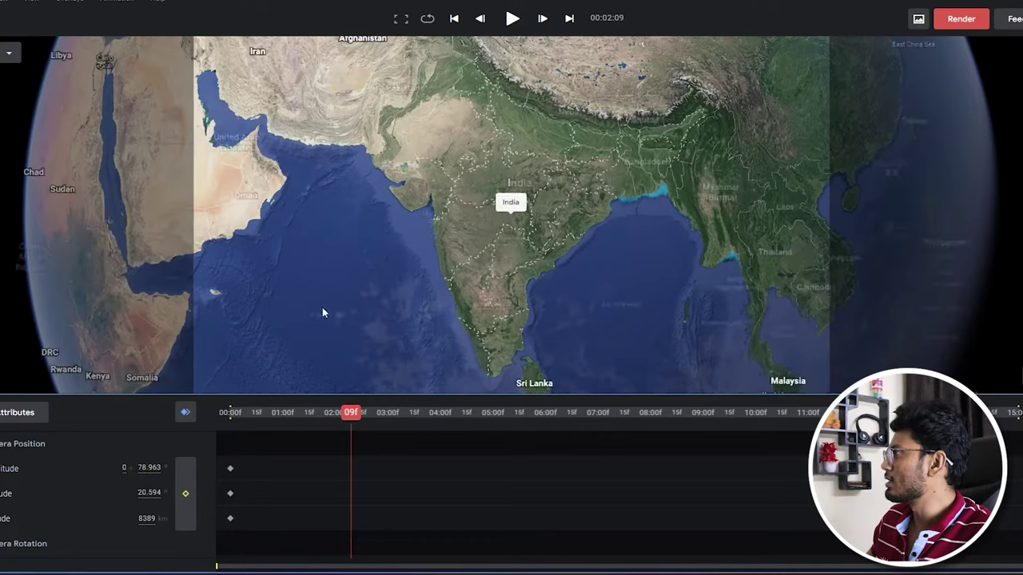
left_click(185, 493)
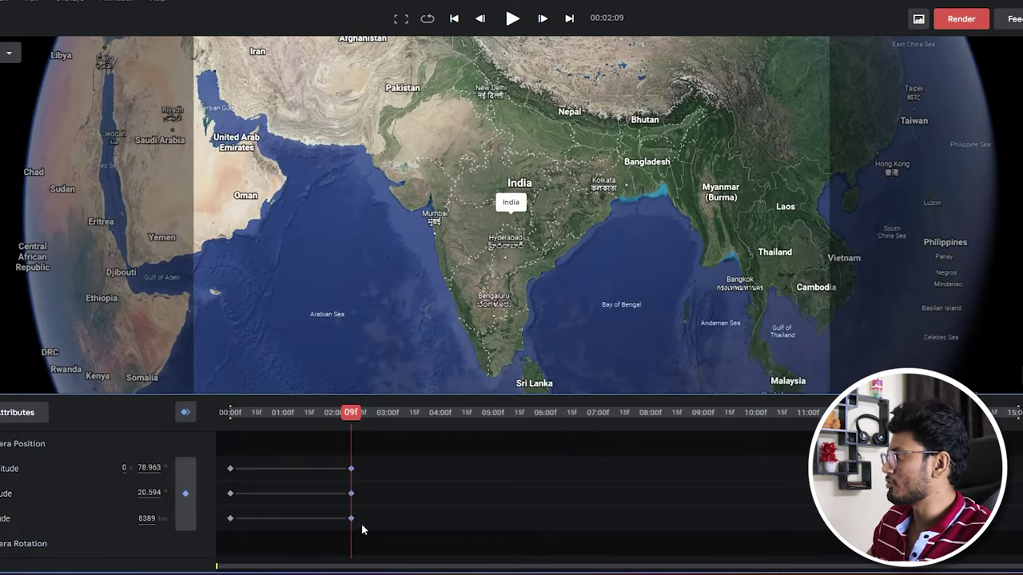
key("Home")
key("space")
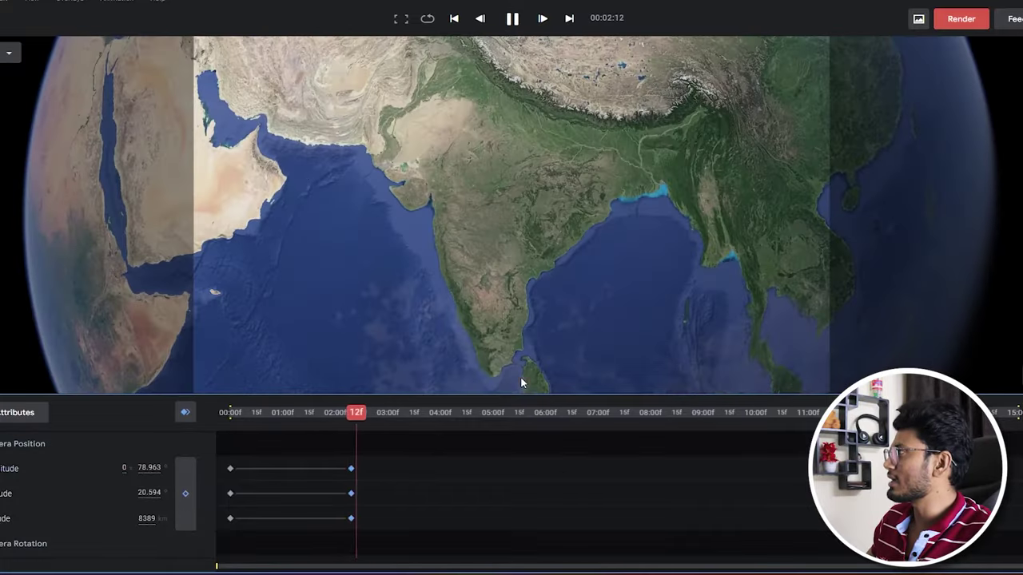
key("space")
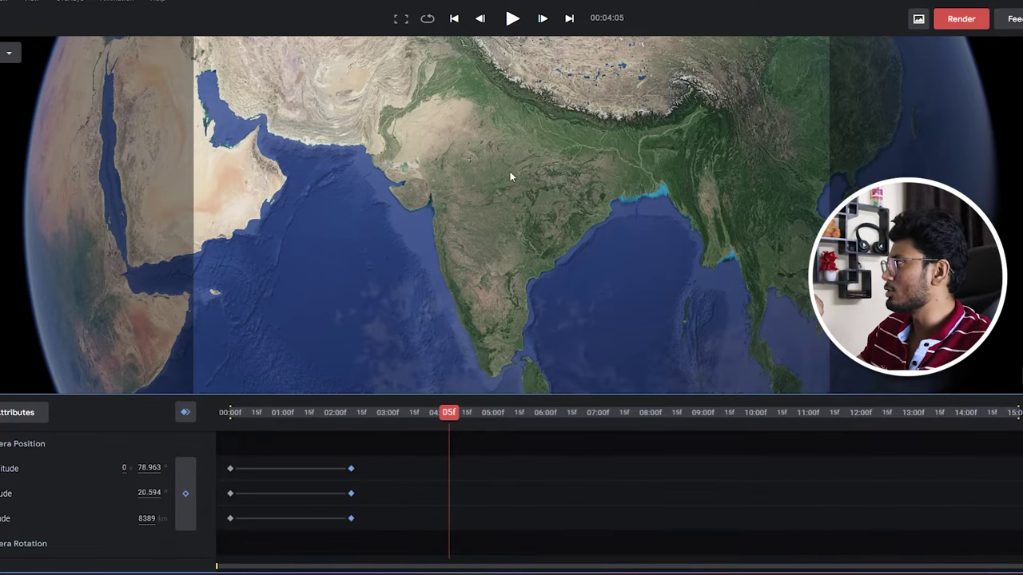
Step: Check Indore via search, then keyframe the India view again at 03:14
left_click(78, 17)
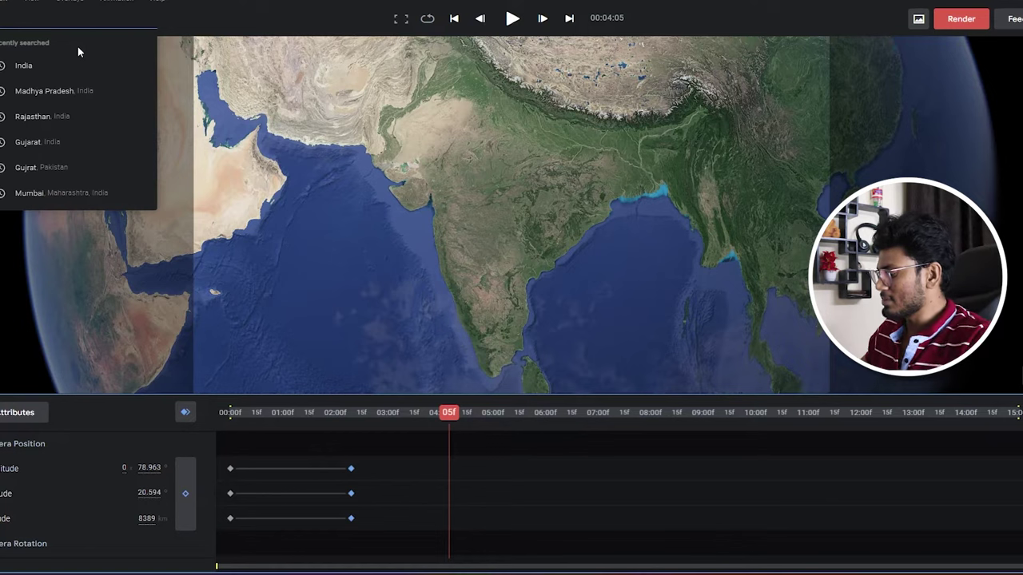
type("re")
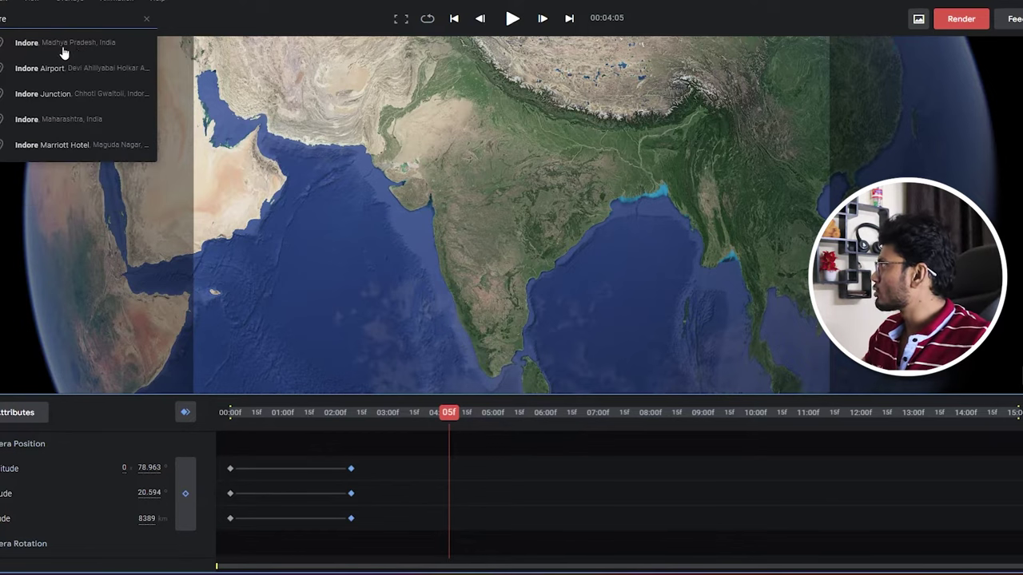
left_click(64, 42)
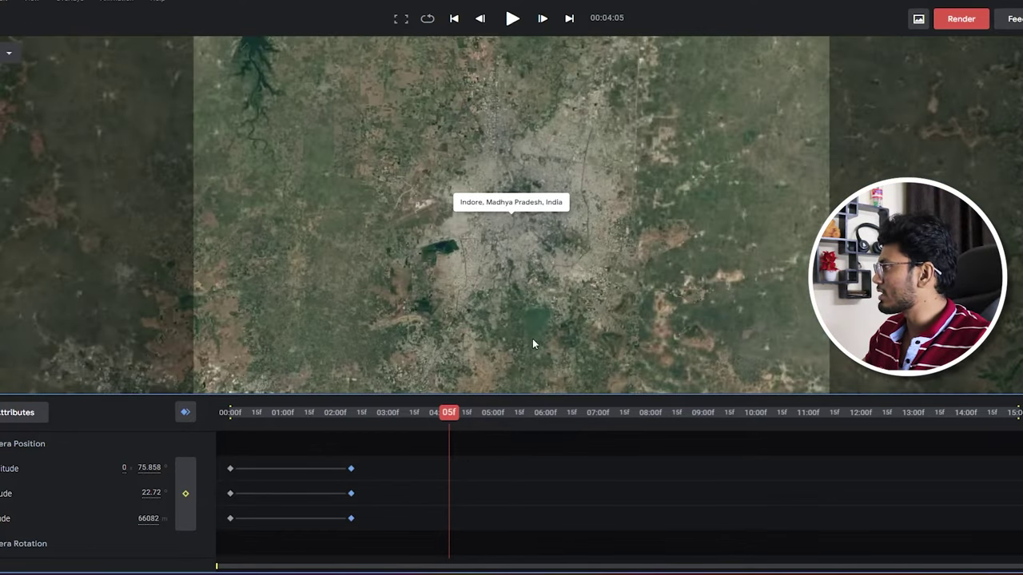
mouse_move(444, 417)
left_mouse_down()
mouse_move(317, 436)
mouse_move(347, 436)
left_mouse_up()
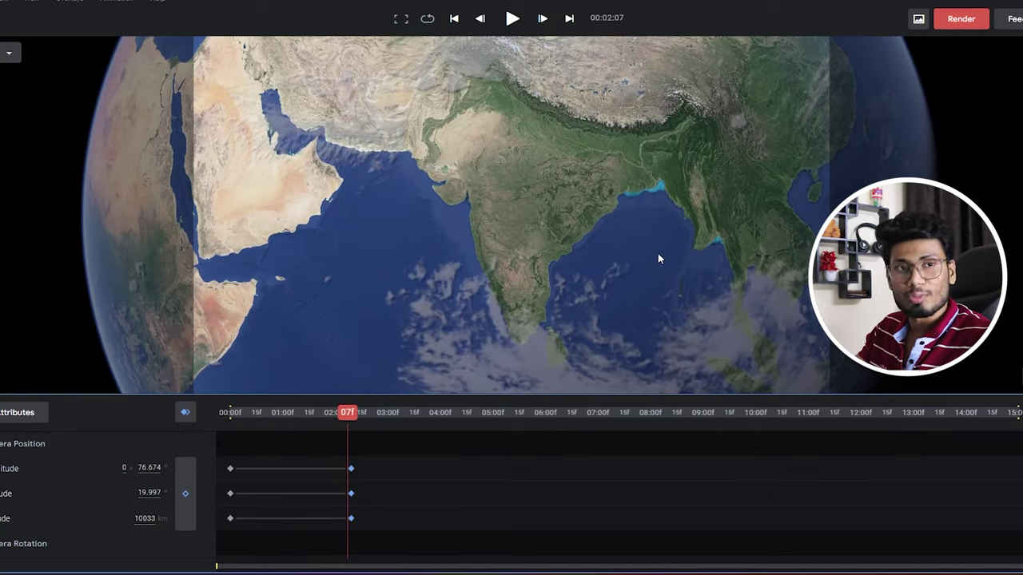
left_click_drag(351, 421, 413, 424)
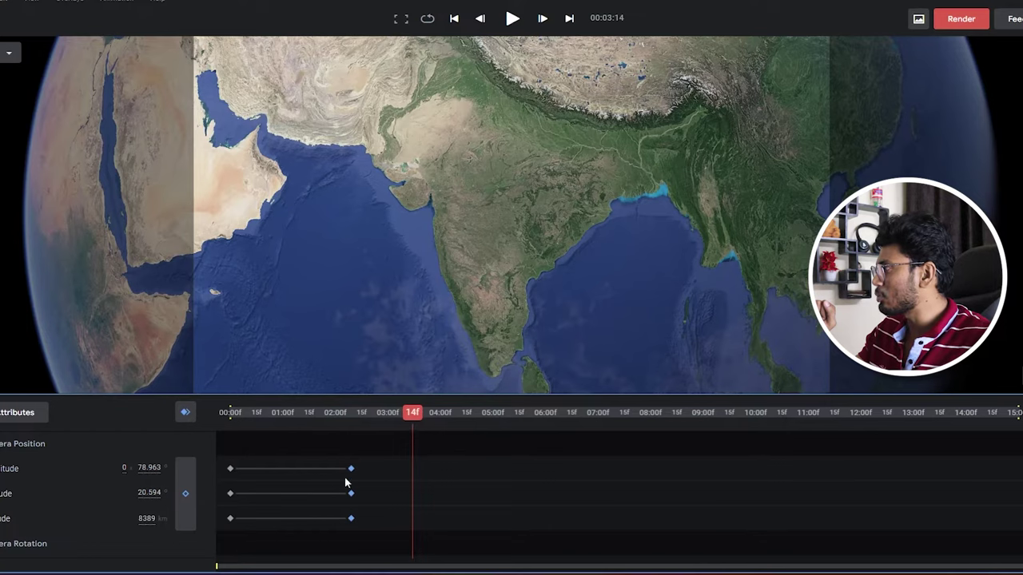
left_click(184, 494)
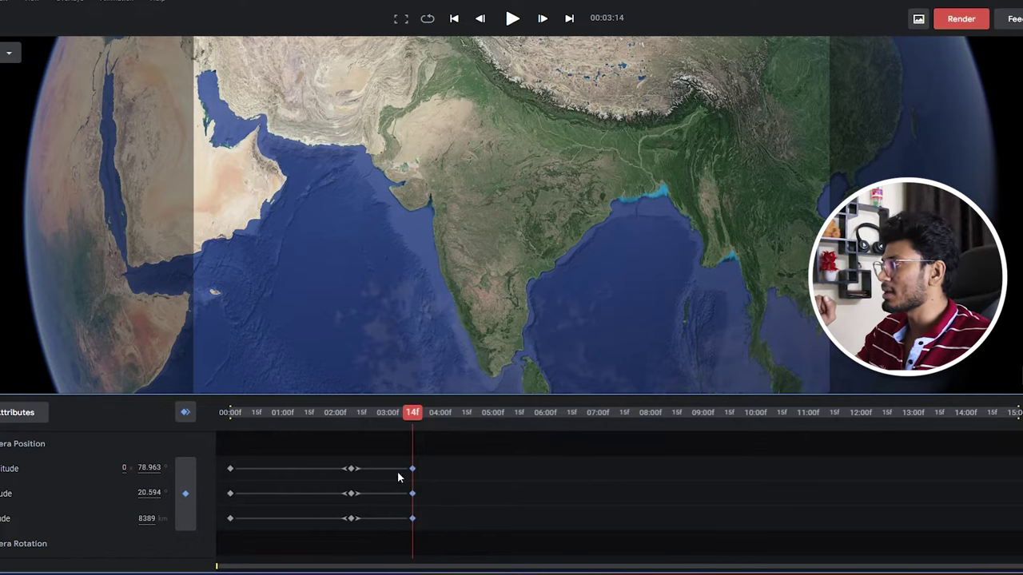
left_click_drag(360, 425, 413, 430)
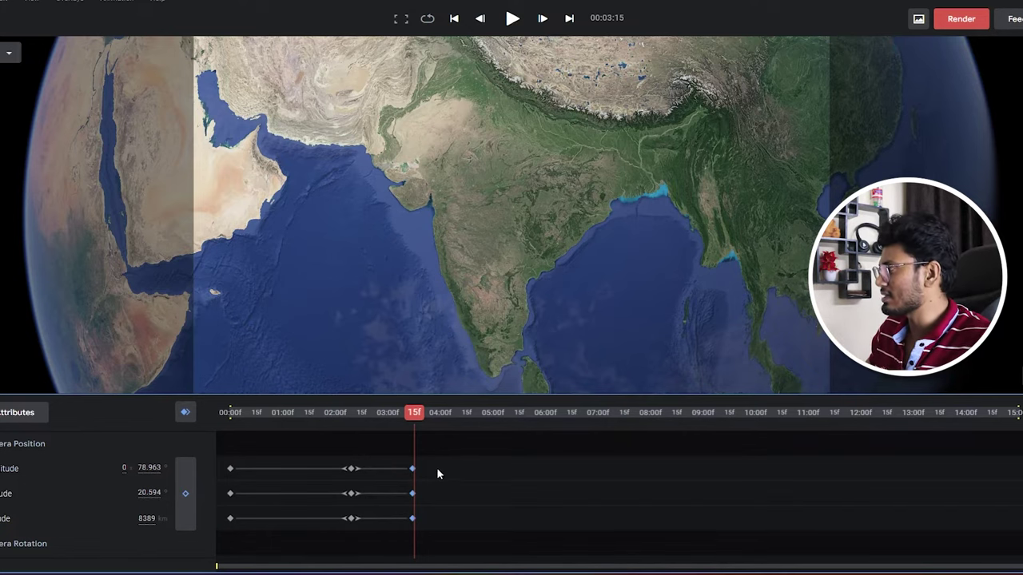
Step: Scrub the timeline from 02:09 to about three seconds to review the India zoom
left_click_drag(409, 421, 388, 421)
left_click_drag(354, 422, 350, 424)
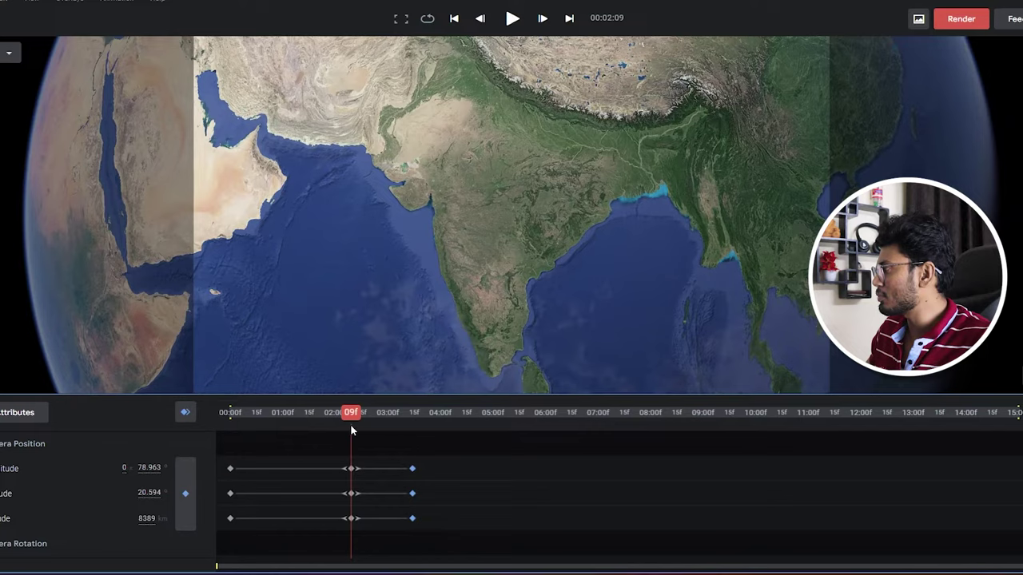
left_click(337, 426)
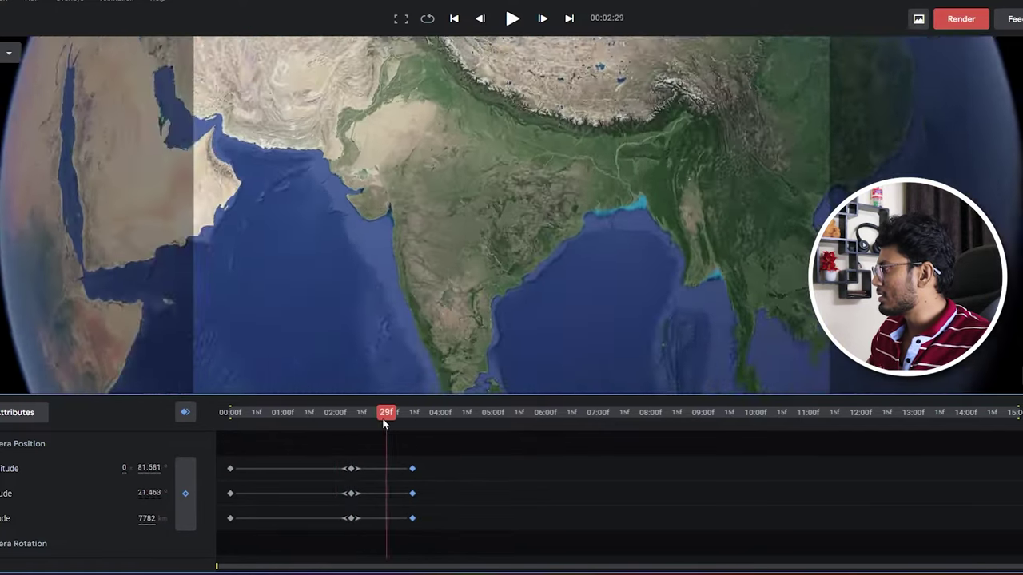
mouse_move(337, 417)
left_mouse_down()
mouse_move(329, 543)
mouse_move(339, 525)
left_mouse_up()
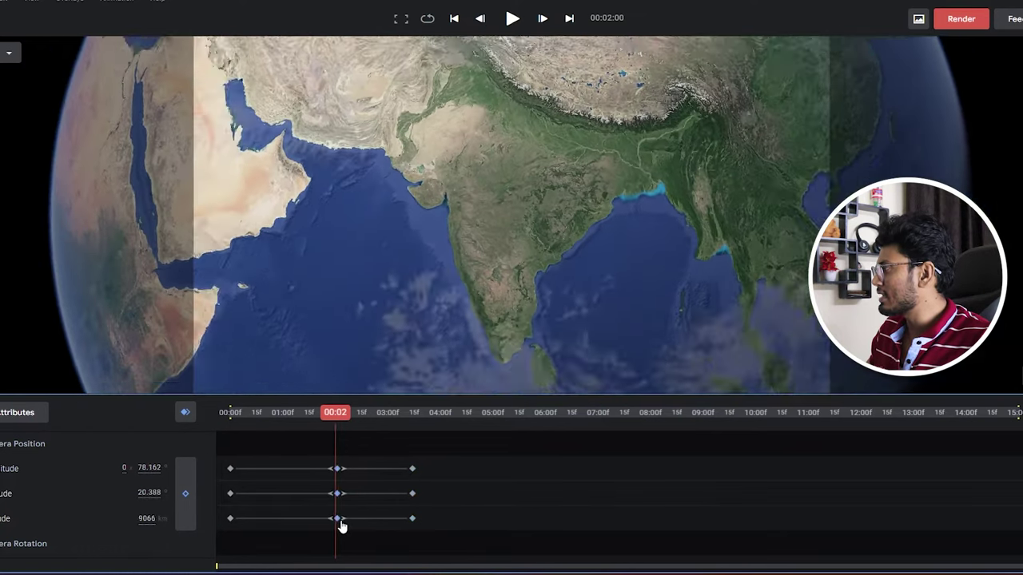
left_click_drag(334, 422, 389, 433)
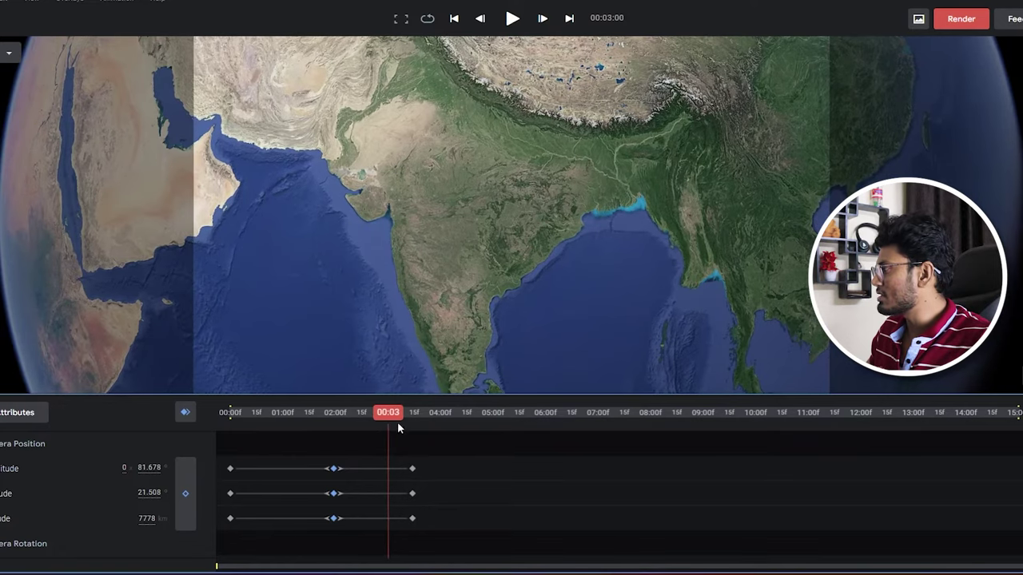
left_click(392, 417)
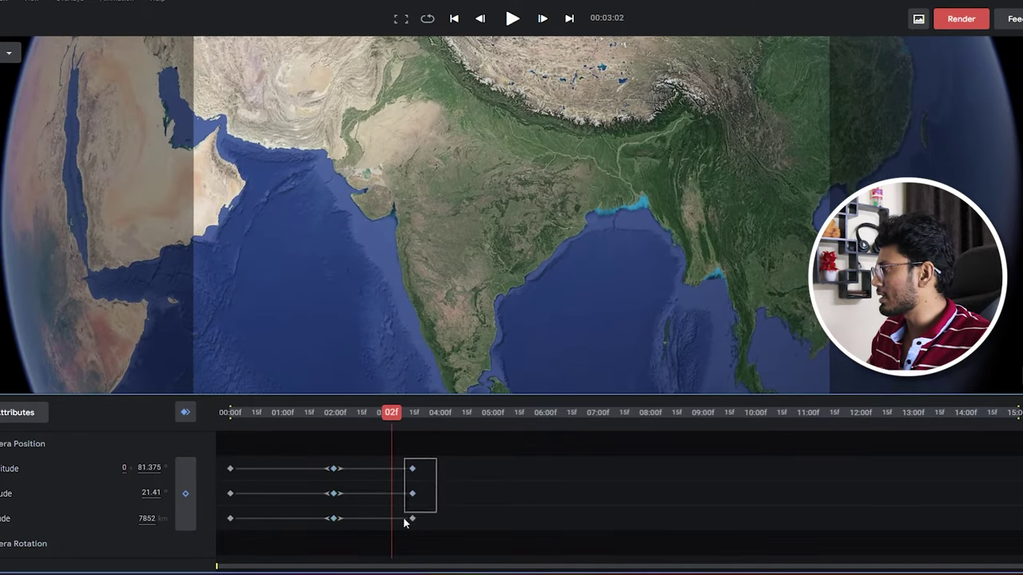
Step: Move the final India keyframes back to about 00:03:02 and scrub through the zoom-in
left_click_drag(411, 524, 391, 524)
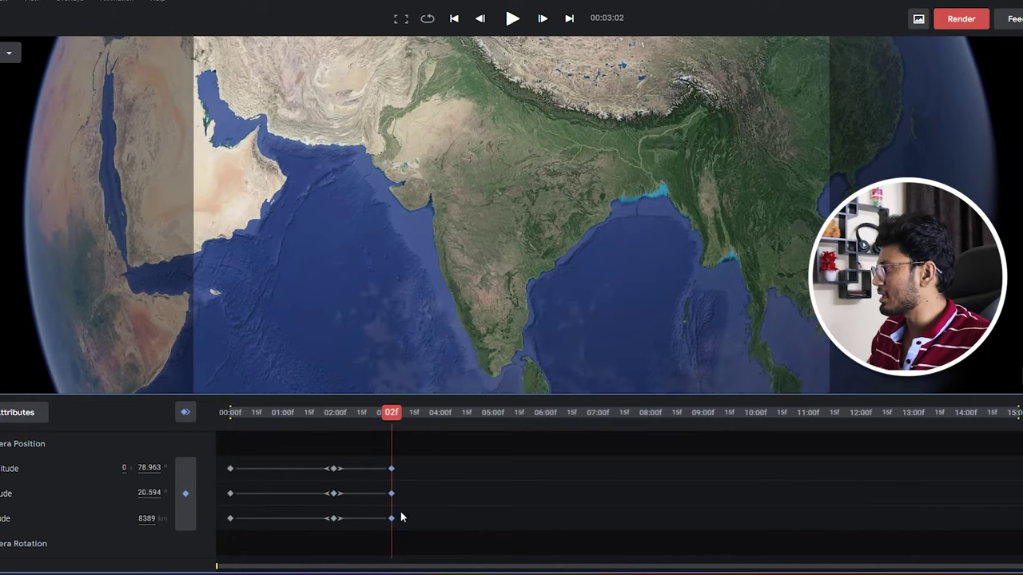
left_click_drag(333, 415, 312, 422)
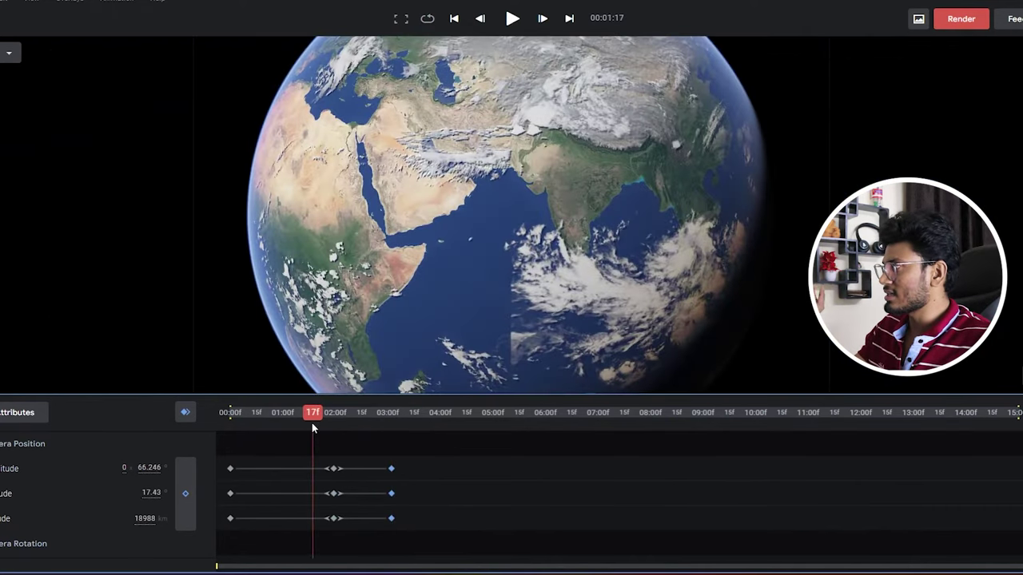
mouse_move(312, 423)
left_mouse_down()
mouse_move(337, 416)
mouse_move(420, 435)
left_mouse_up()
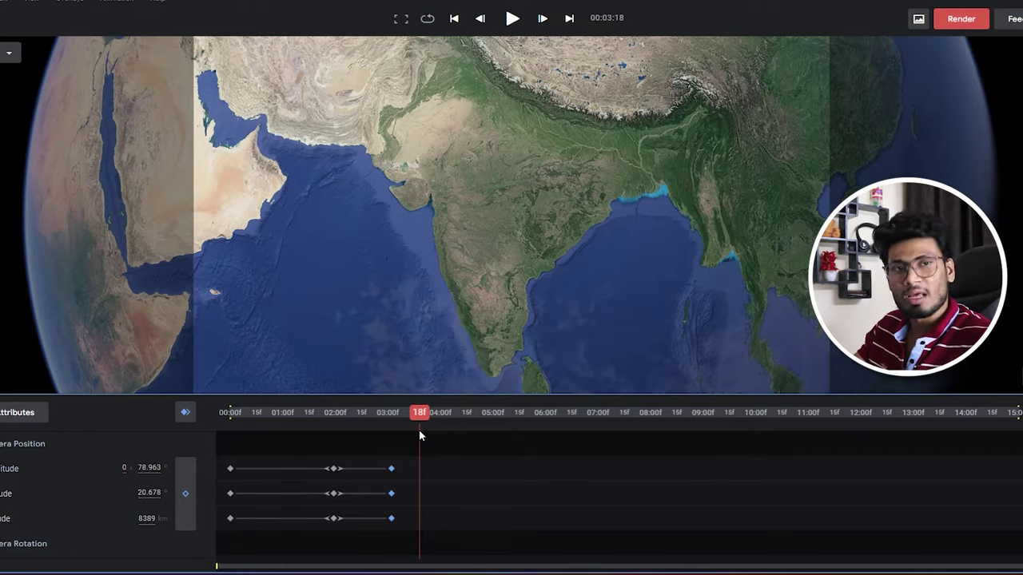
left_click_drag(421, 415, 494, 434)
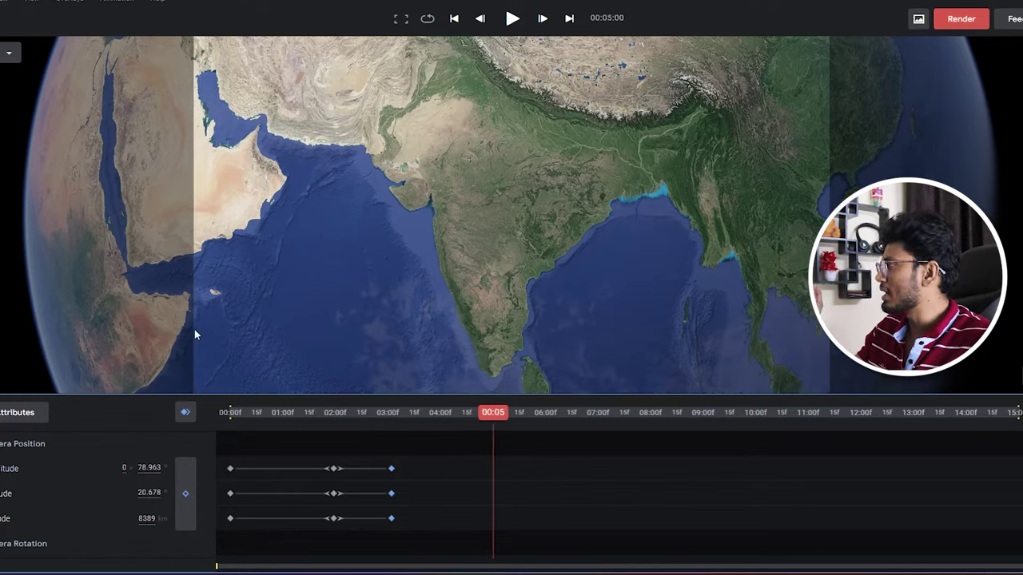
Step: Fly to Indore and keyframe the camera there at about 05:00 and 06:06
left_click(6, 33)
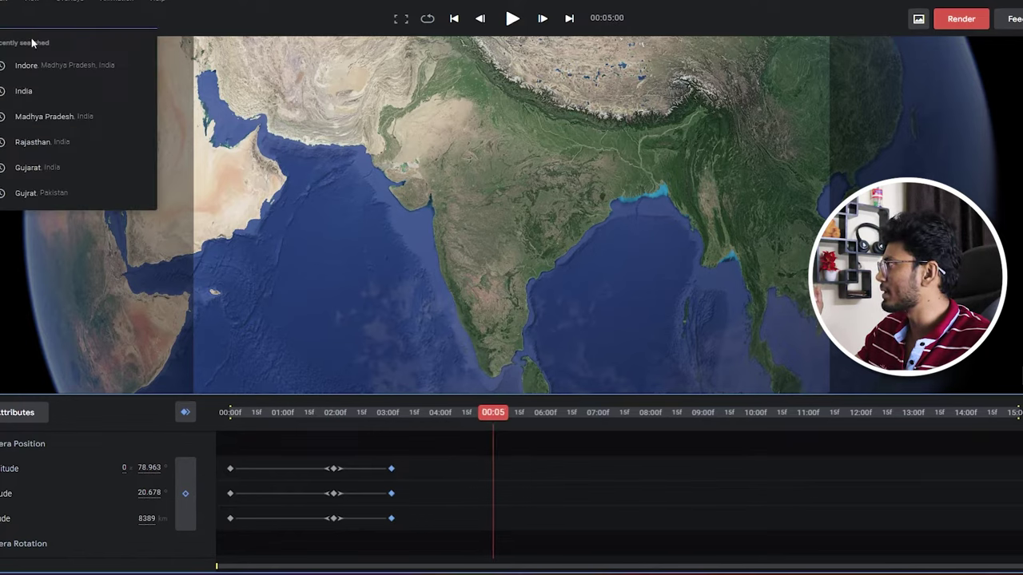
left_click(32, 65)
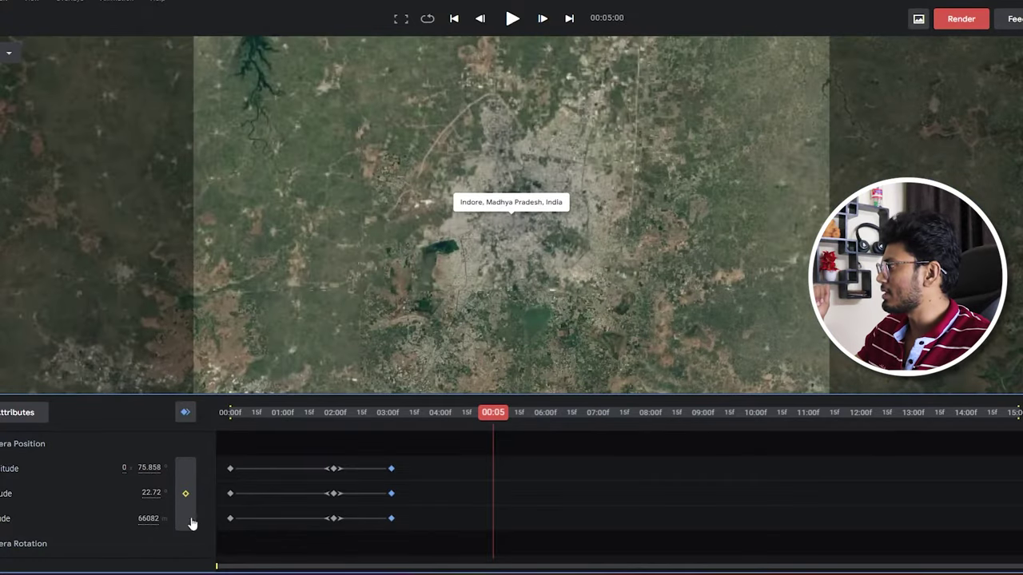
left_click(185, 493)
left_click(557, 416)
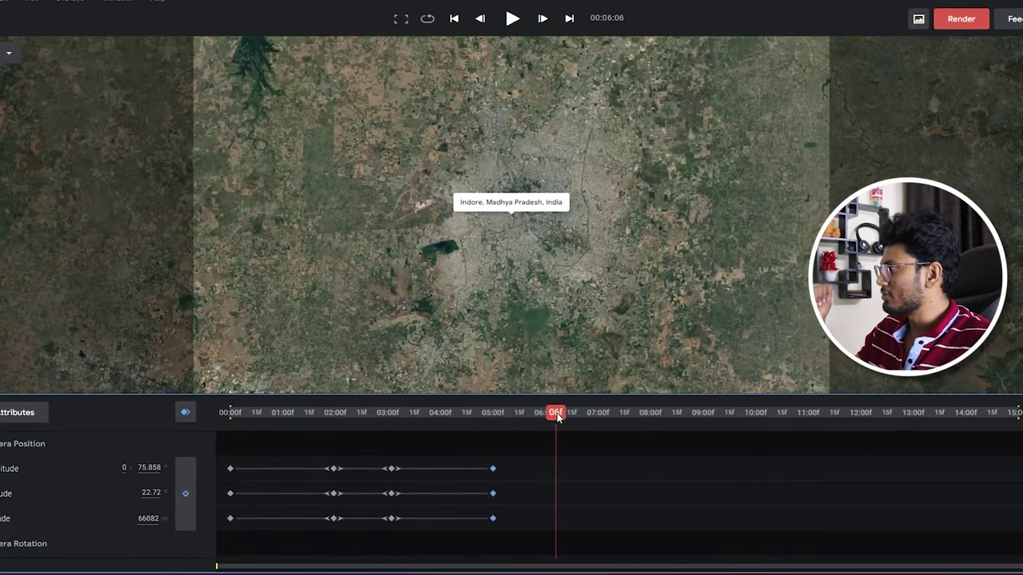
left_click(185, 493)
Step: Advance to about seven seconds and start a location search for Delhi
left_click_drag(596, 416, 634, 418)
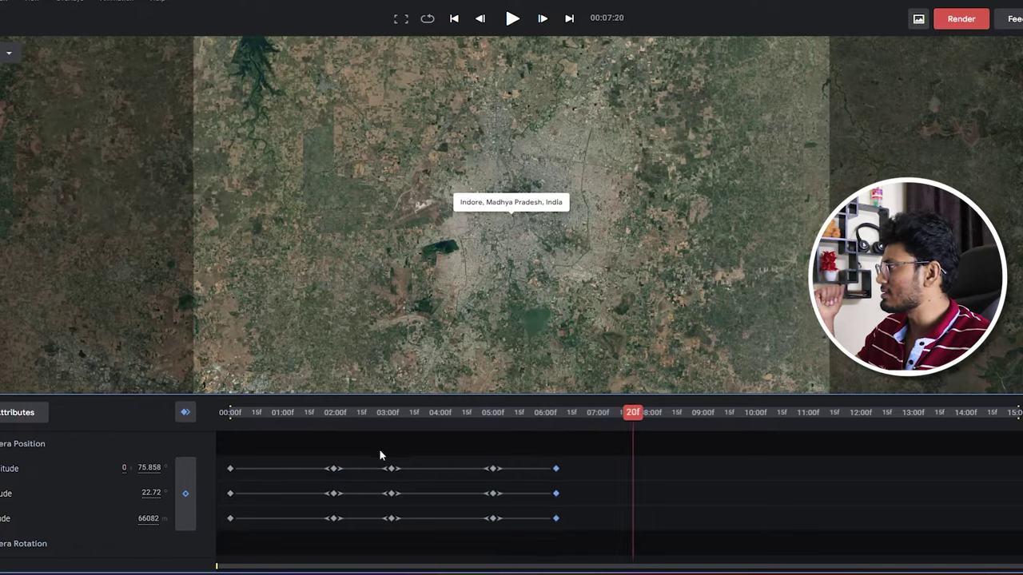
left_click(20, 29)
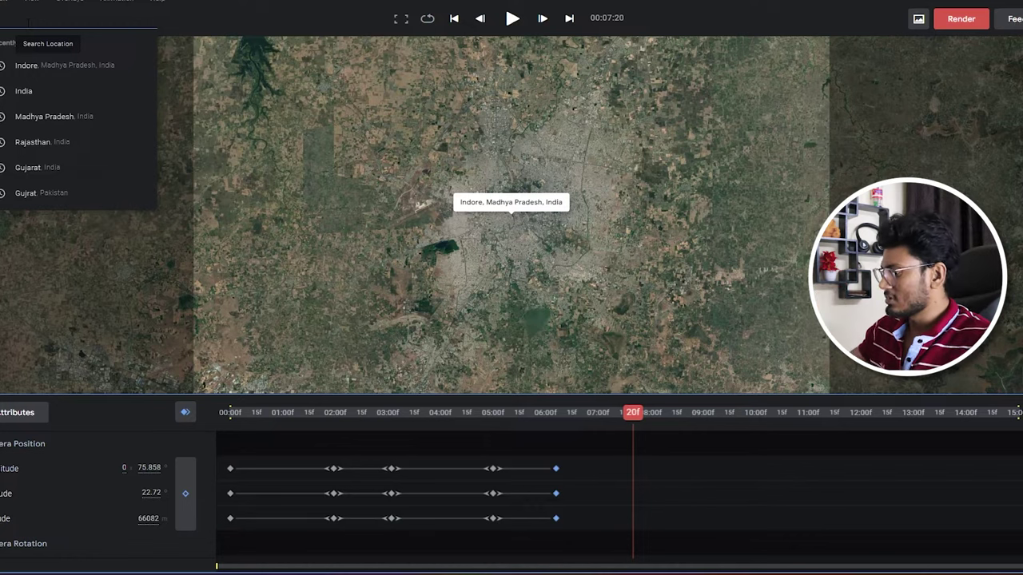
type("a")
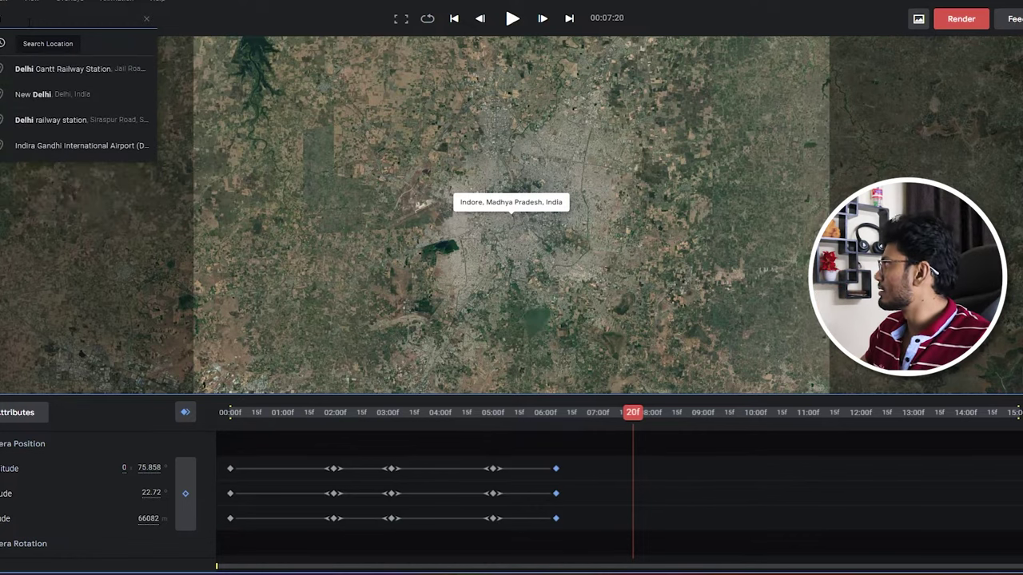
Step: Keyframe the camera over New Delhi at about 07:20 and 08:21
left_click(82, 42)
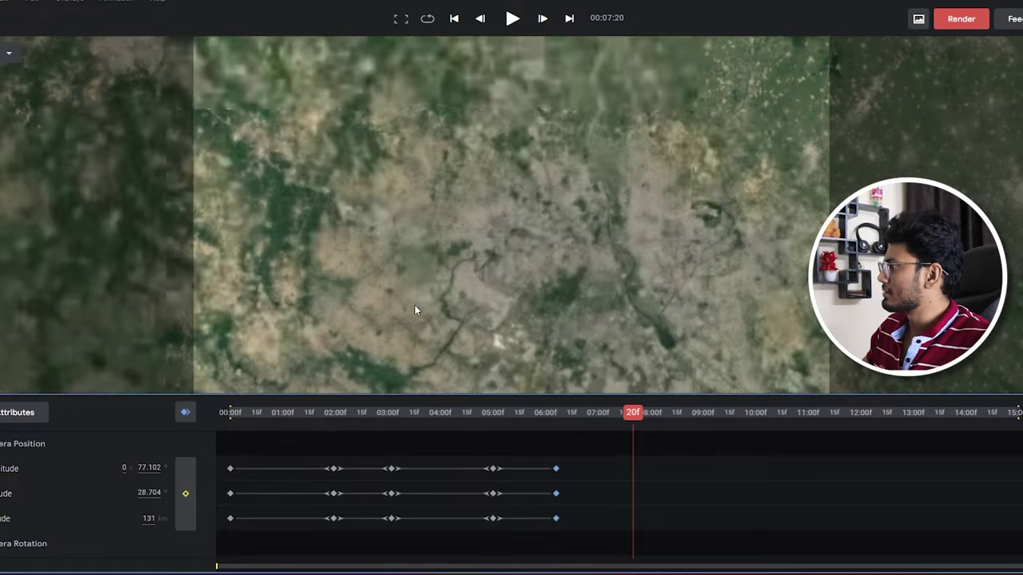
left_click(186, 495)
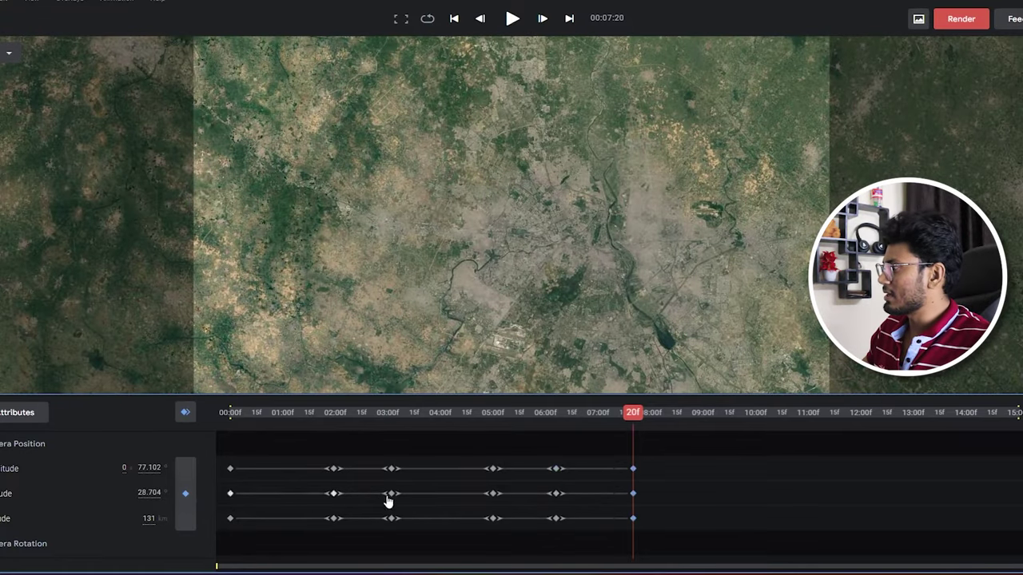
left_click_drag(633, 421, 687, 424)
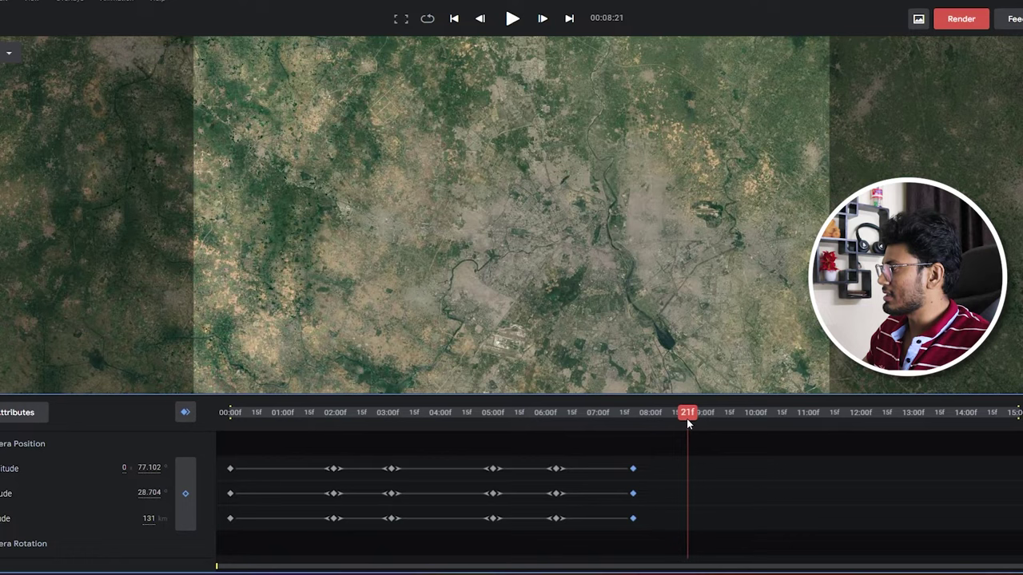
left_click(186, 496)
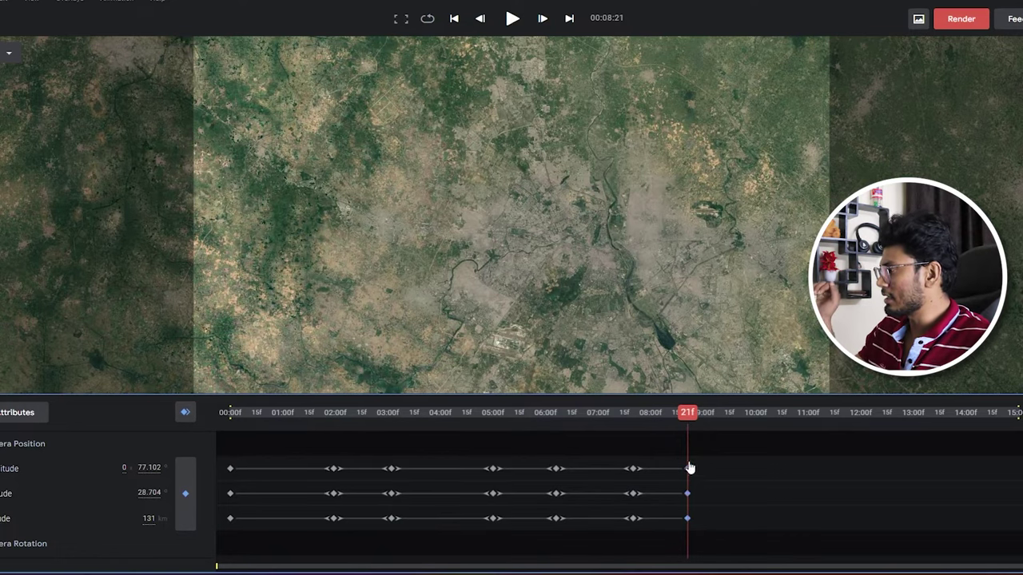
Step: Copy the India-view keyframes from 02:00 to 10:22 and play from the start
left_click_drag(690, 424, 793, 426)
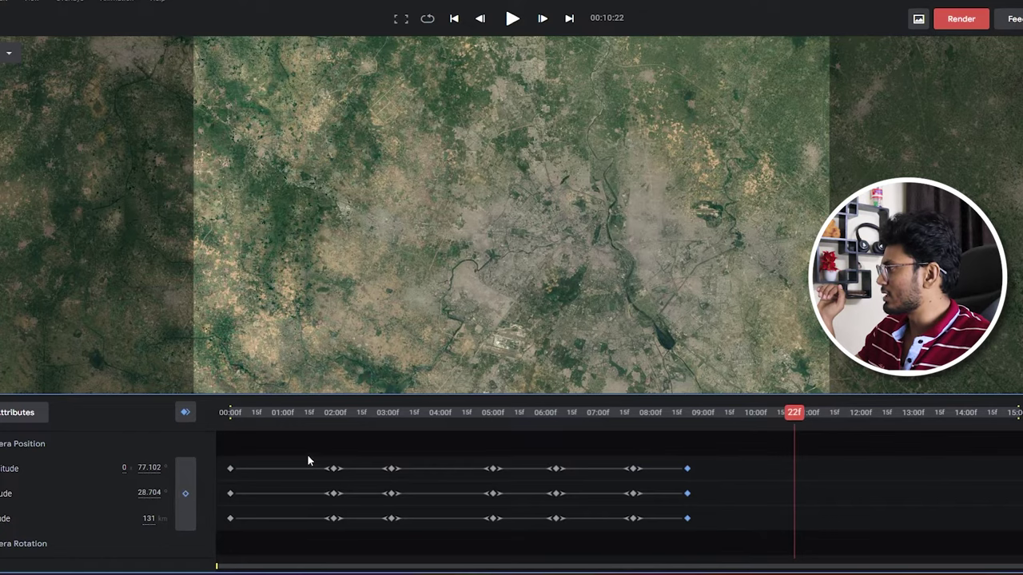
left_click_drag(290, 449, 348, 529)
key("ctrl+c")
key("ctrl+v")
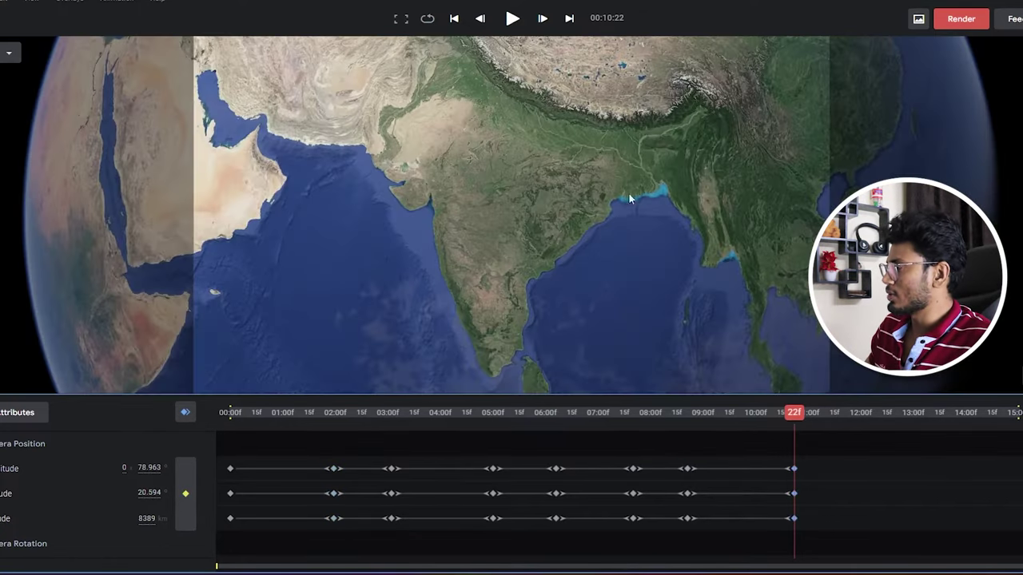
key("Home")
key("space")
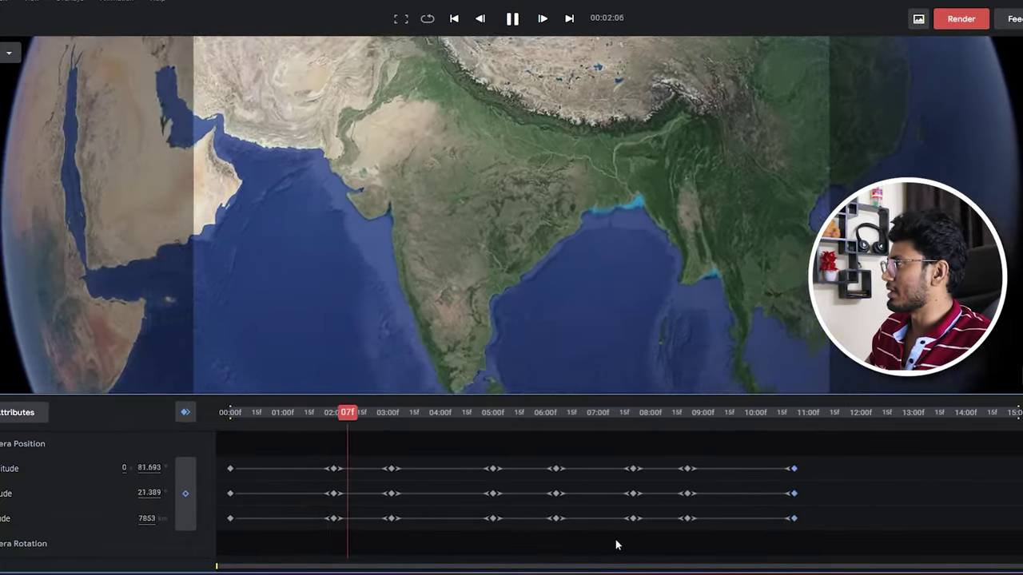
Step: Drag keyframe columns later to spread the flight across 15 seconds, then preview it
left_click_drag(812, 434, 188, 536)
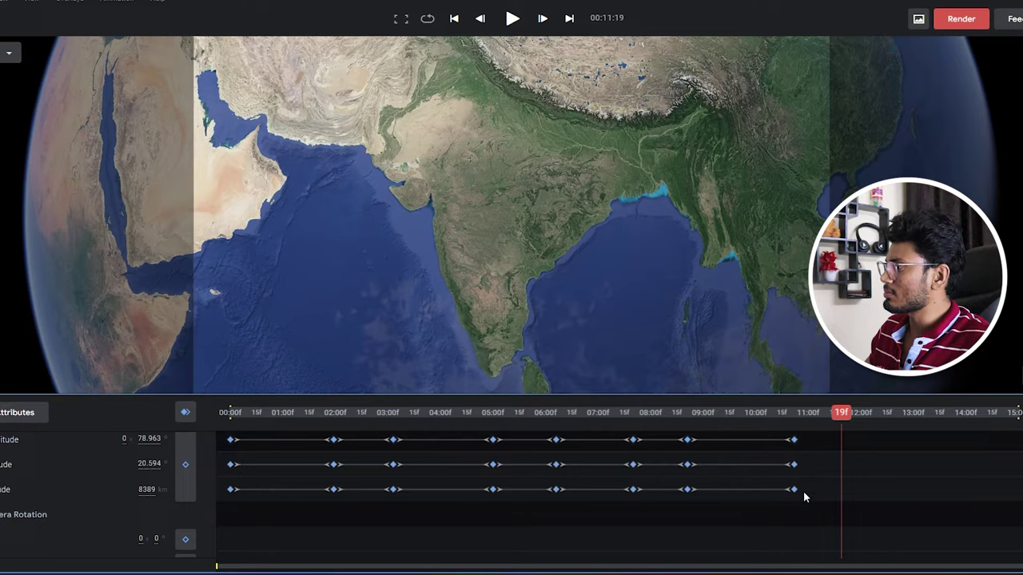
left_click_drag(792, 500, 796, 497)
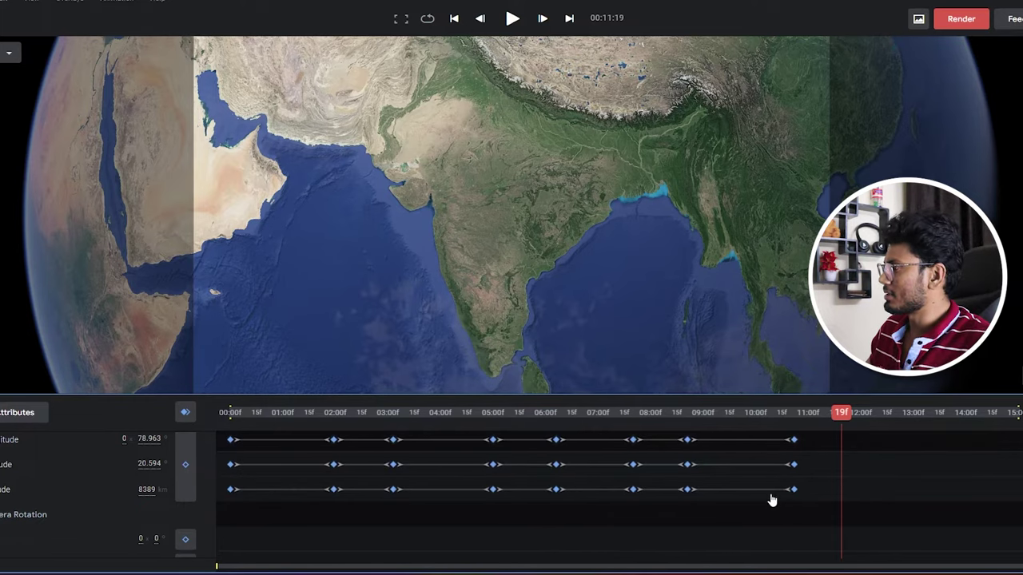
mouse_move(806, 442)
left_mouse_down()
mouse_move(773, 541)
mouse_move(1003, 511)
left_mouse_up()
mouse_move(702, 442)
left_mouse_down()
mouse_move(670, 523)
mouse_move(882, 511)
left_mouse_up()
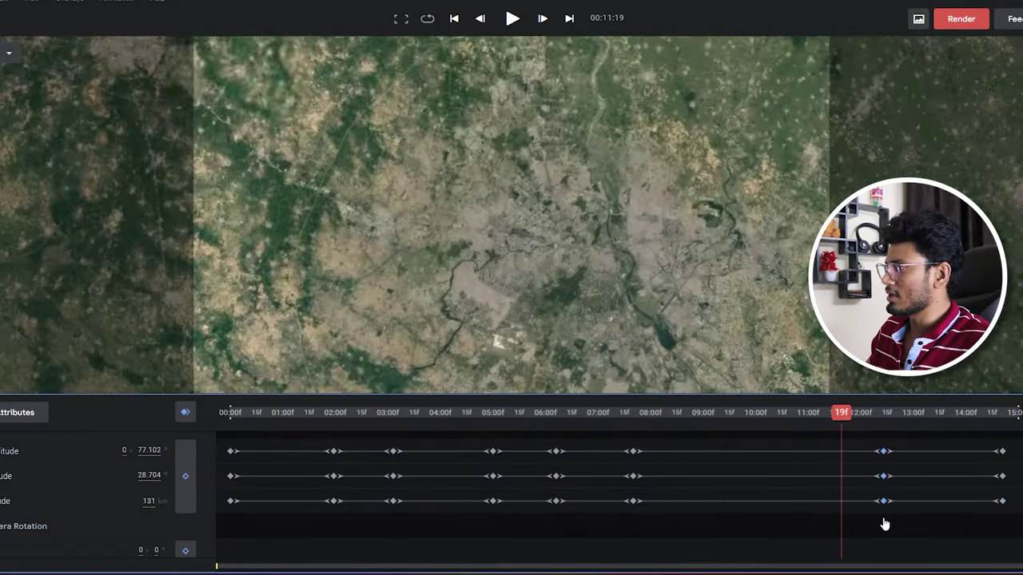
mouse_move(640, 444)
left_mouse_down()
mouse_move(612, 519)
mouse_move(694, 520)
left_mouse_up()
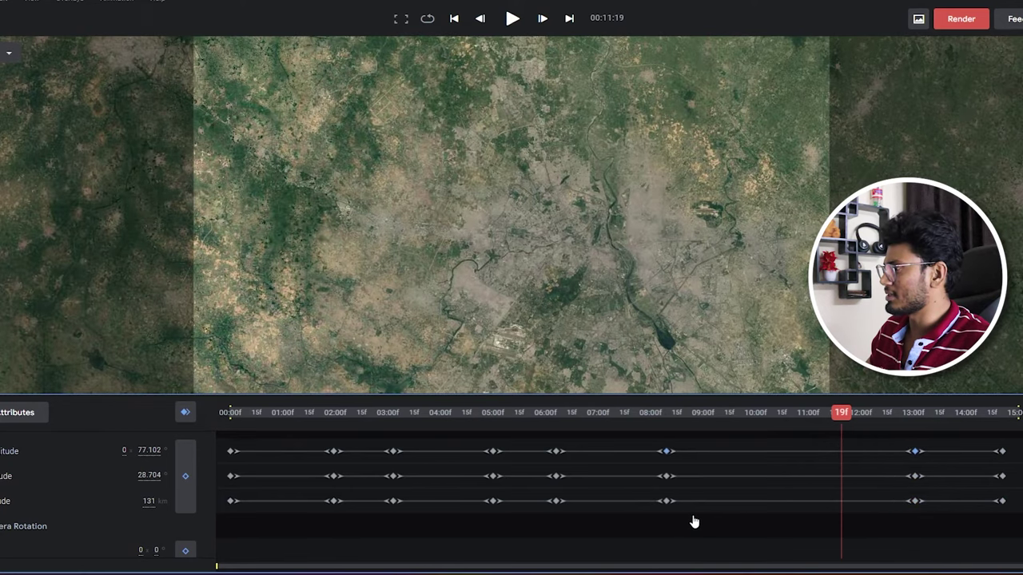
left_click_drag(262, 408, 82, 391)
key("space")
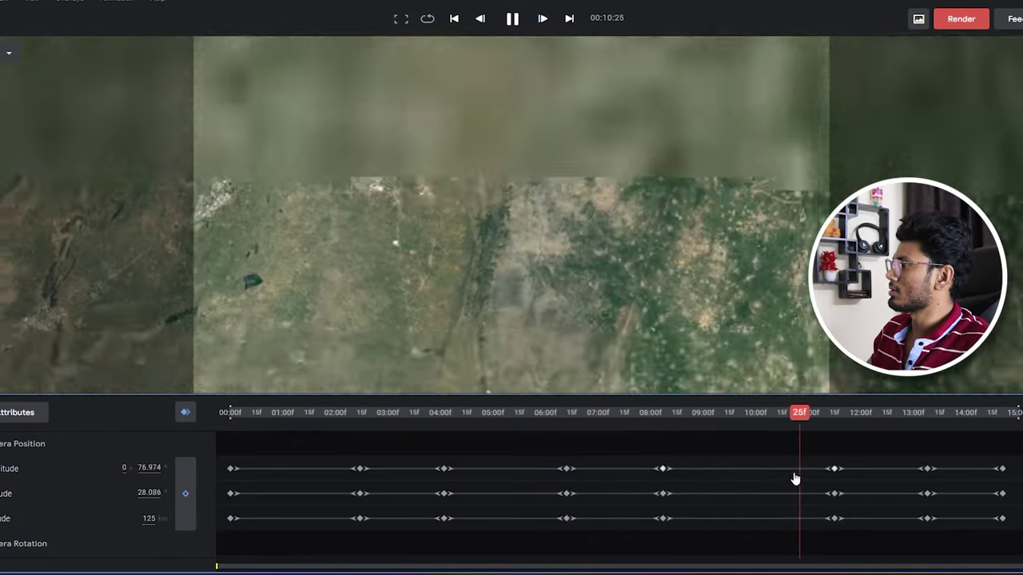
left_click(801, 413)
left_click_drag(802, 421, 663, 428)
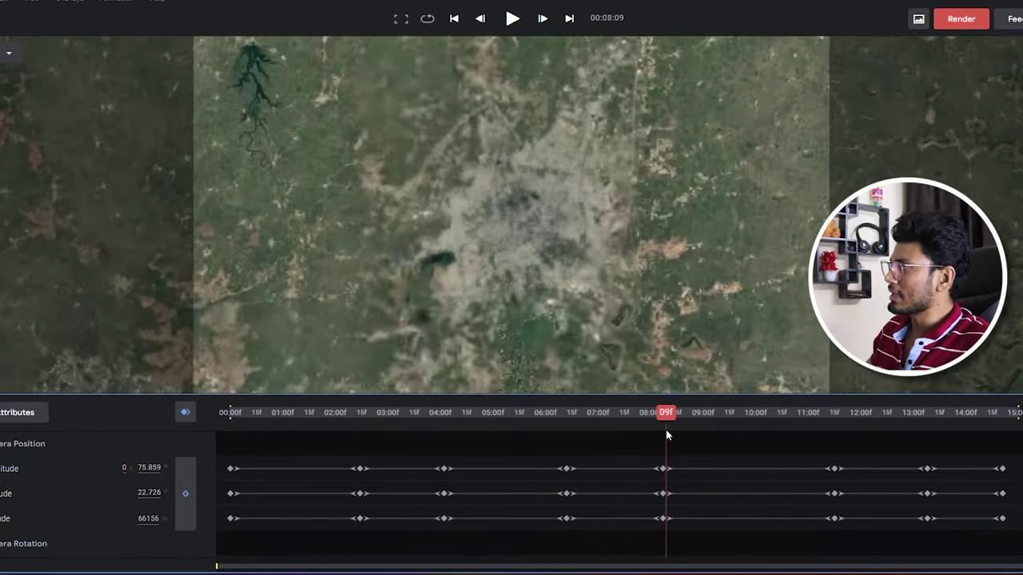
key("space")
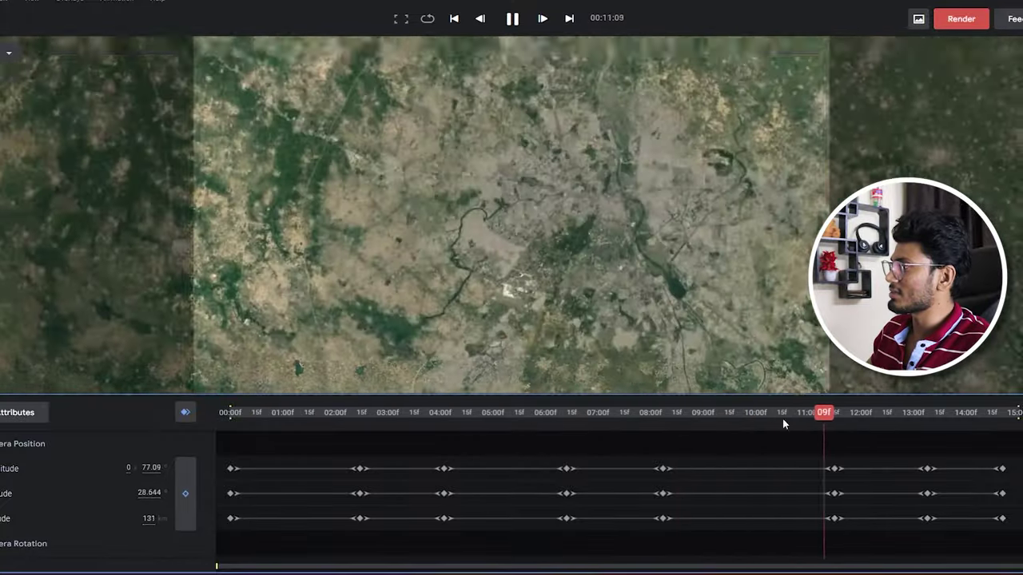
left_click_drag(754, 414, 748, 416)
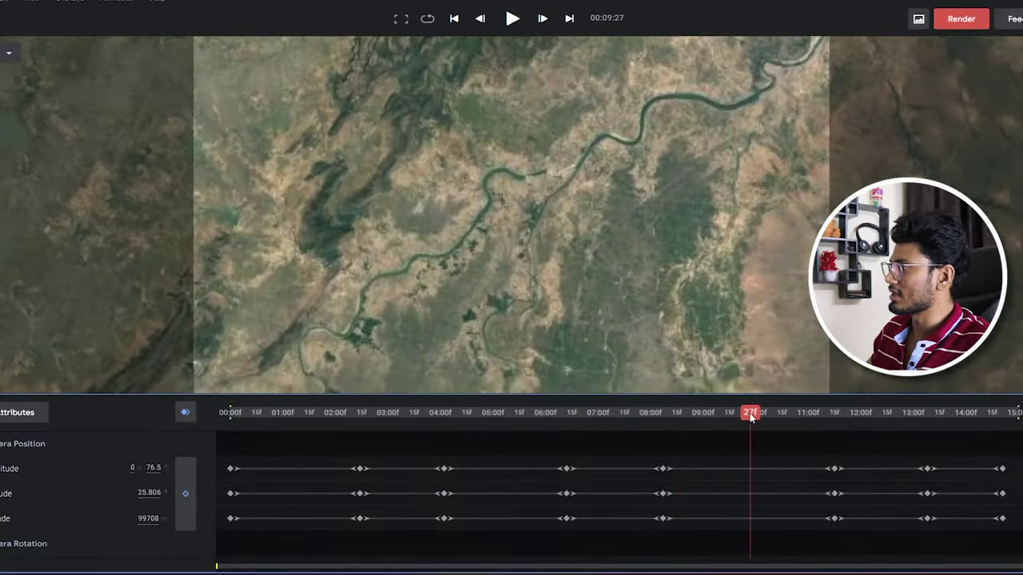
scroll(592, 269, "down", 5)
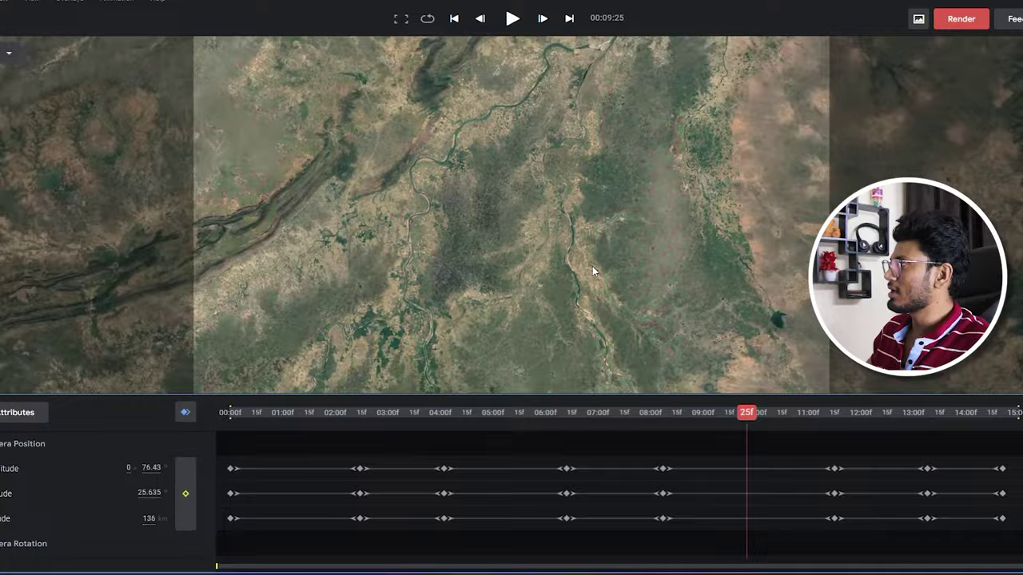
scroll(592, 269, "down", 2)
scroll(592, 270, "down", 3)
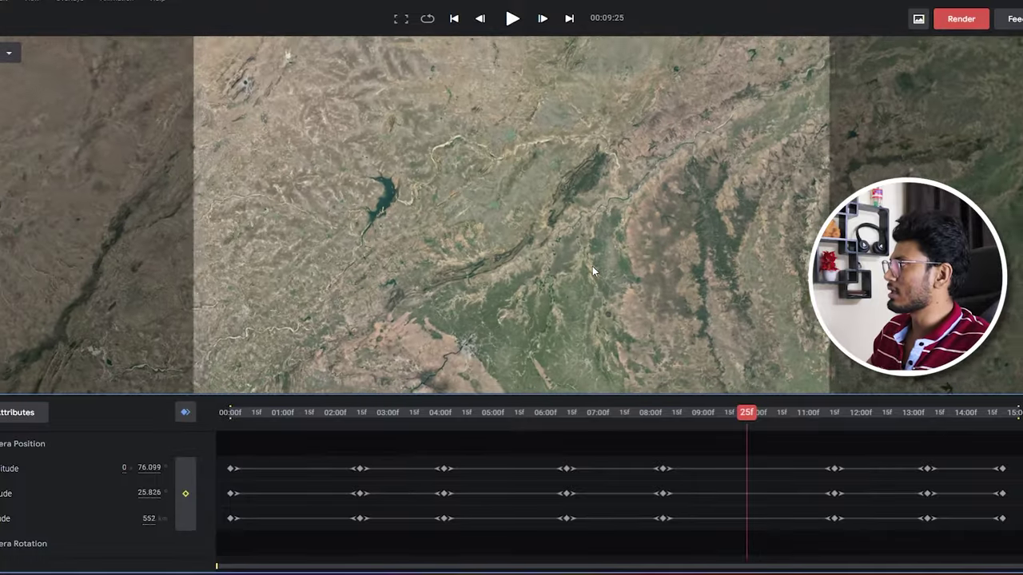
scroll(592, 270, "down", 3)
scroll(592, 270, "down", 3)
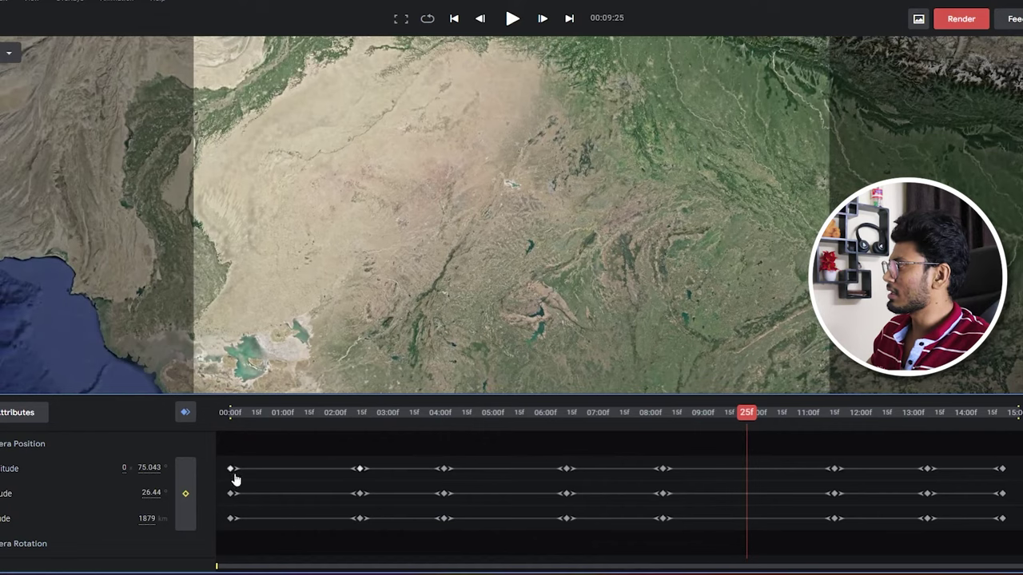
left_click(186, 493)
left_click_drag(730, 417, 263, 453)
key("space")
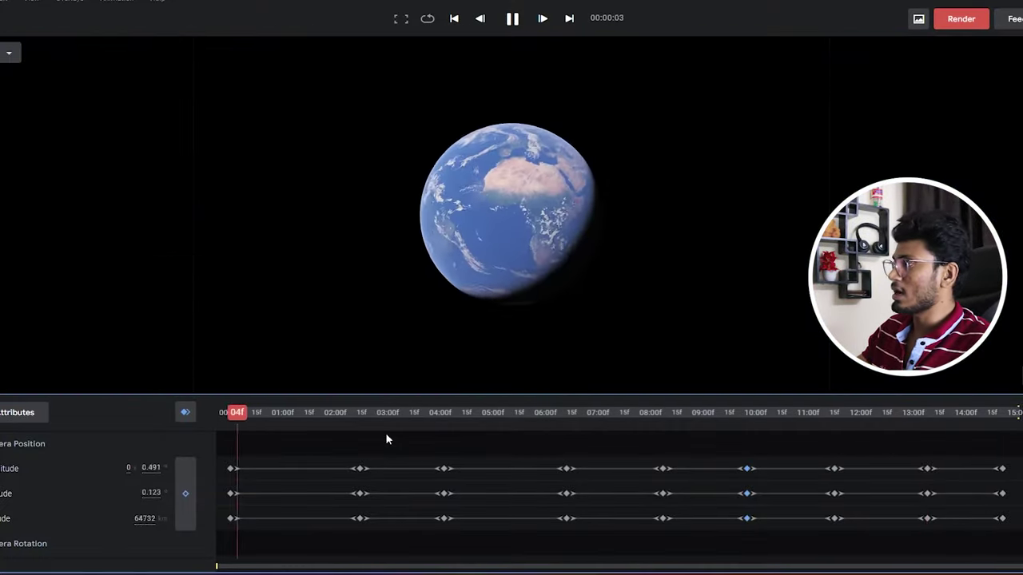
key("space")
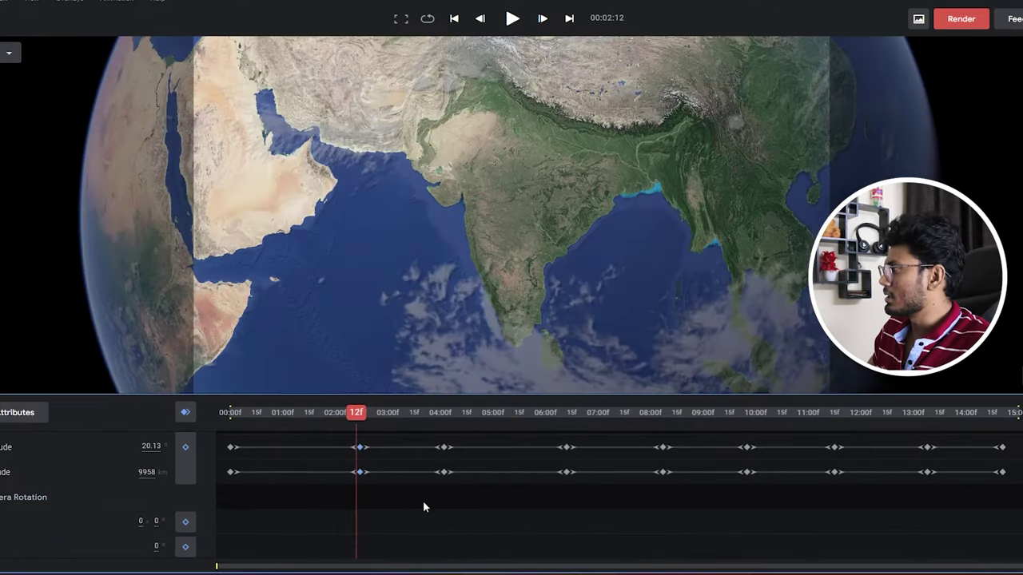
scroll(422, 506, "up", 2)
key("space")
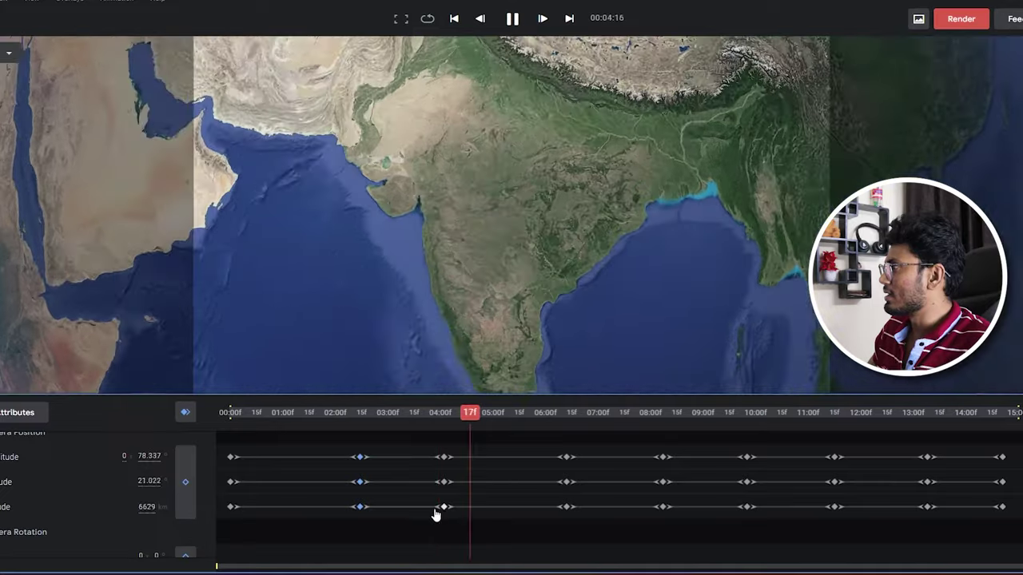
Step: Make the middle camera keyframes near 02:15 and 04:00 Linear, then replay the India approach from the start
key("space")
left_click_drag(454, 519, 337, 433)
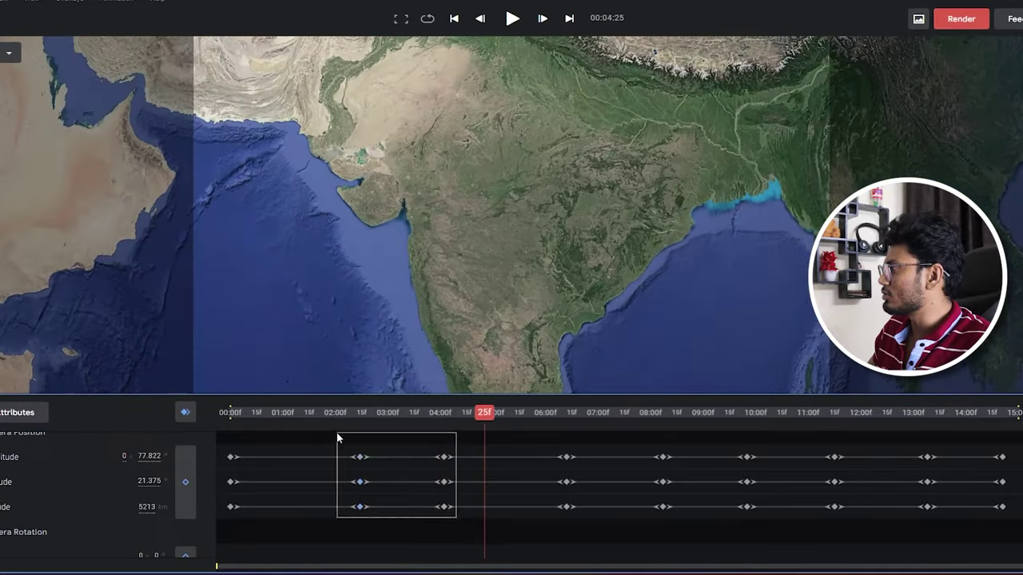
right_click(361, 476)
left_click(406, 395)
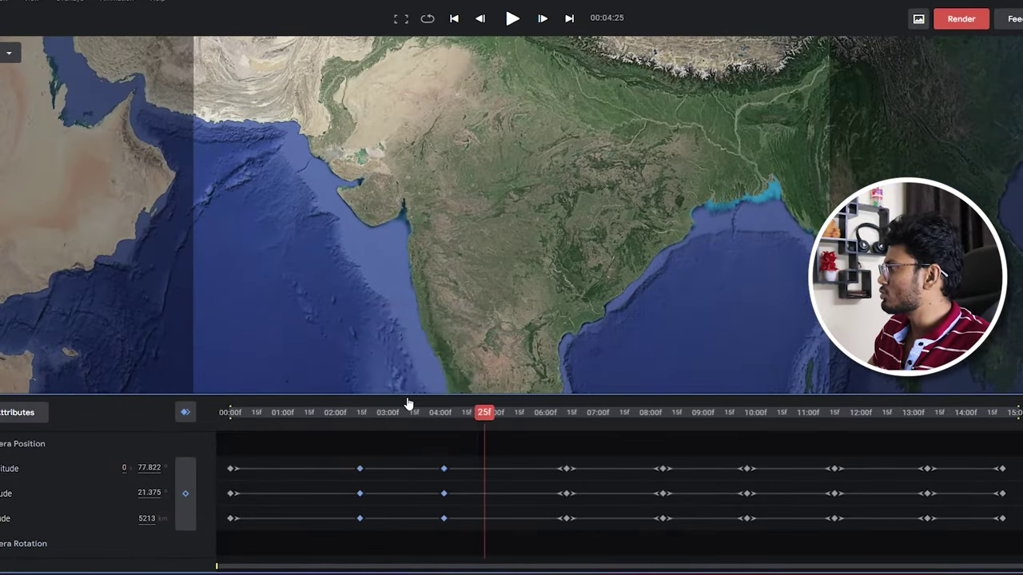
left_click(310, 410)
key("space")
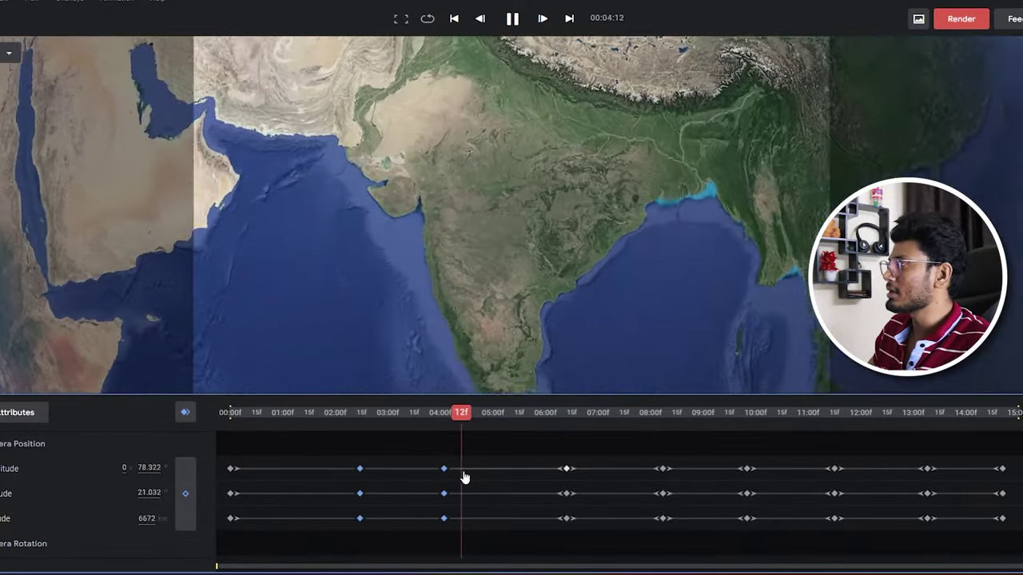
key("space")
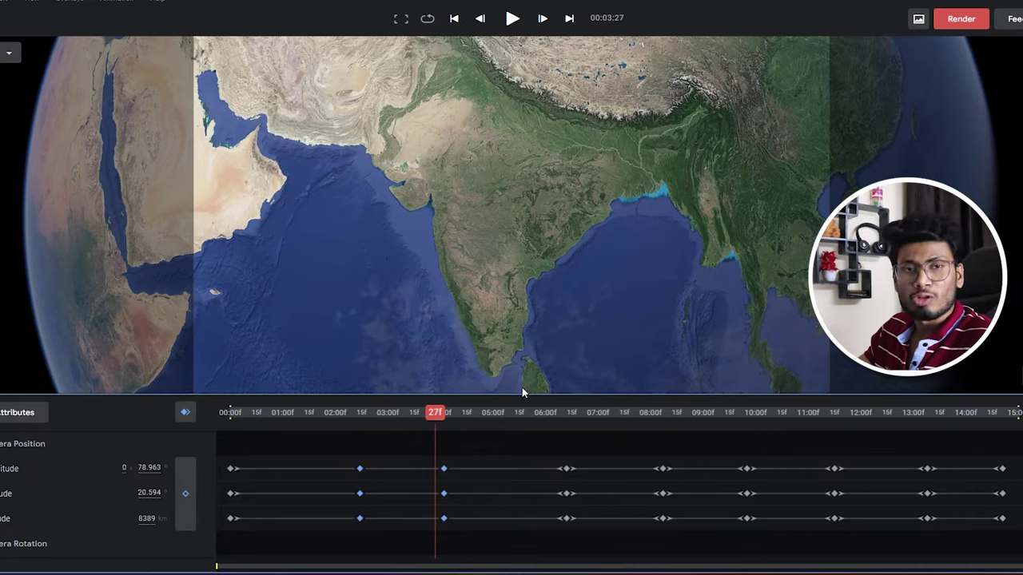
left_click_drag(358, 414, 159, 411)
key("space")
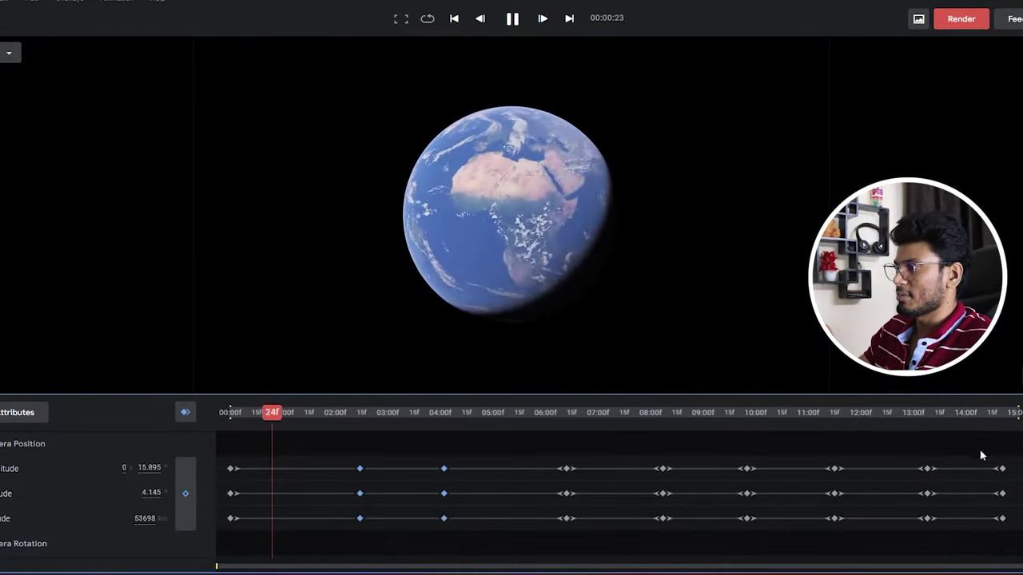
left_click_drag(979, 450, 1018, 552)
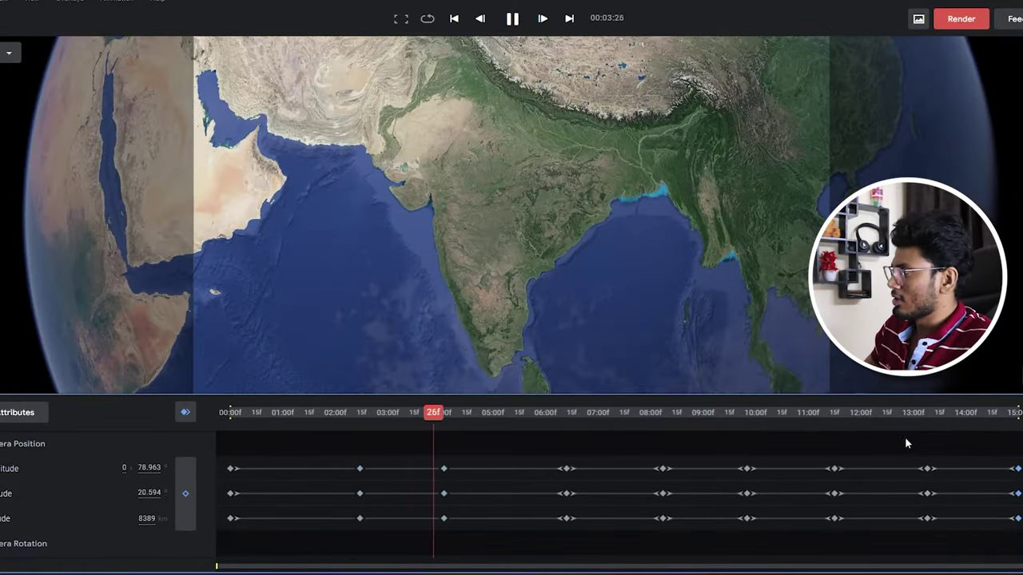
key("space")
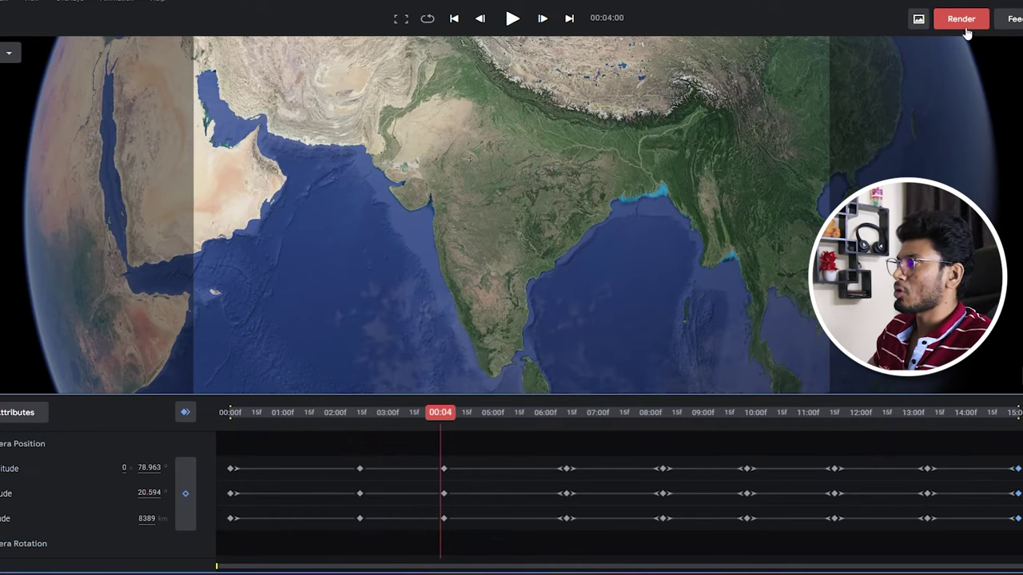
left_click(963, 22)
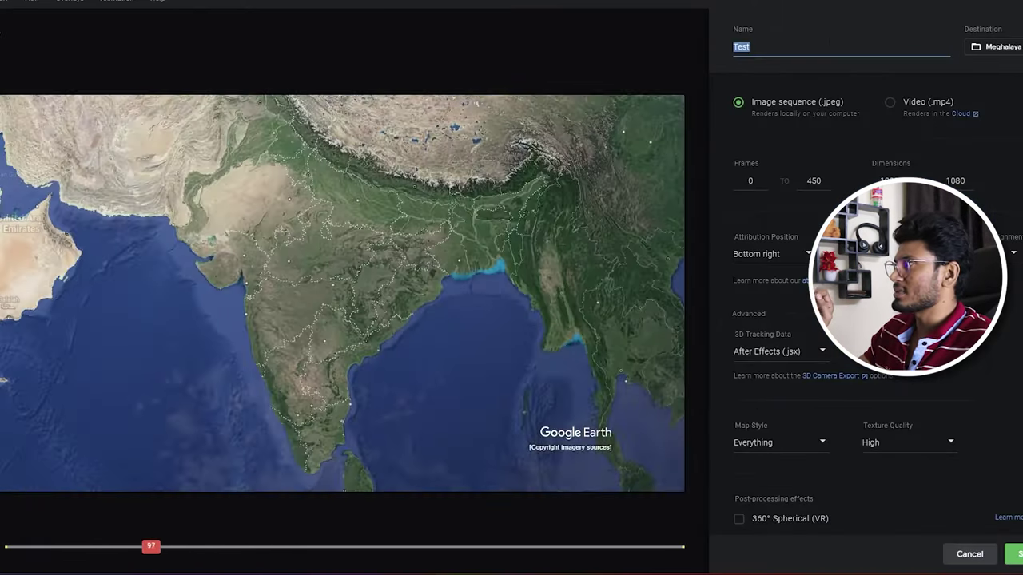
Step: Set the render destination to the Google earth folder and allow the site to access it
left_click(995, 47)
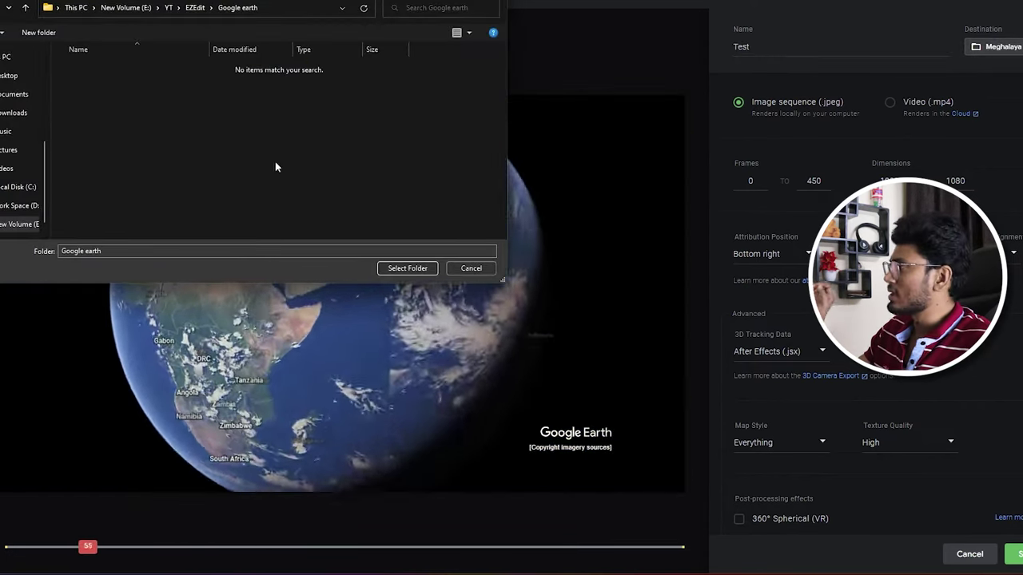
left_click(403, 268)
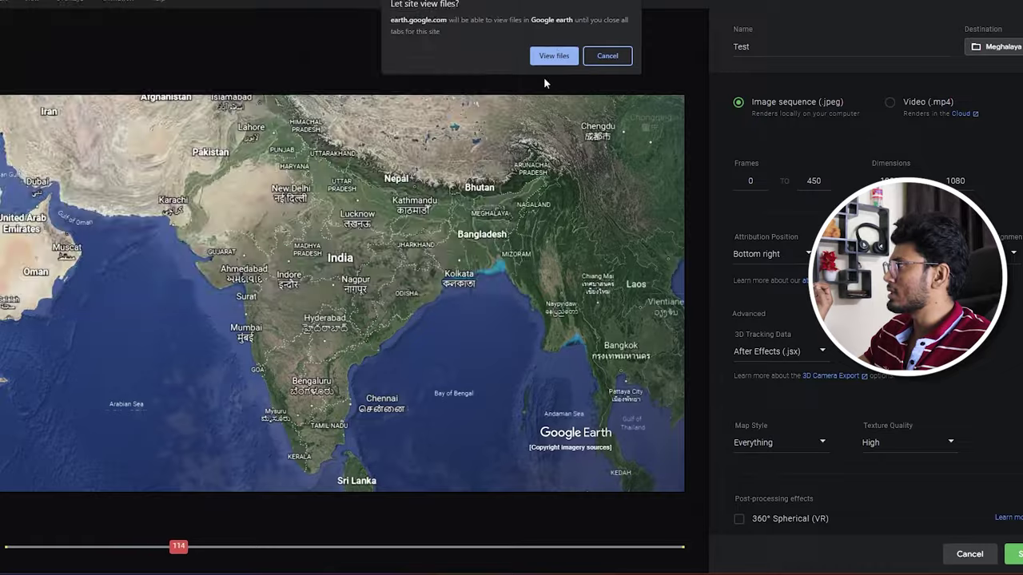
left_click(559, 56)
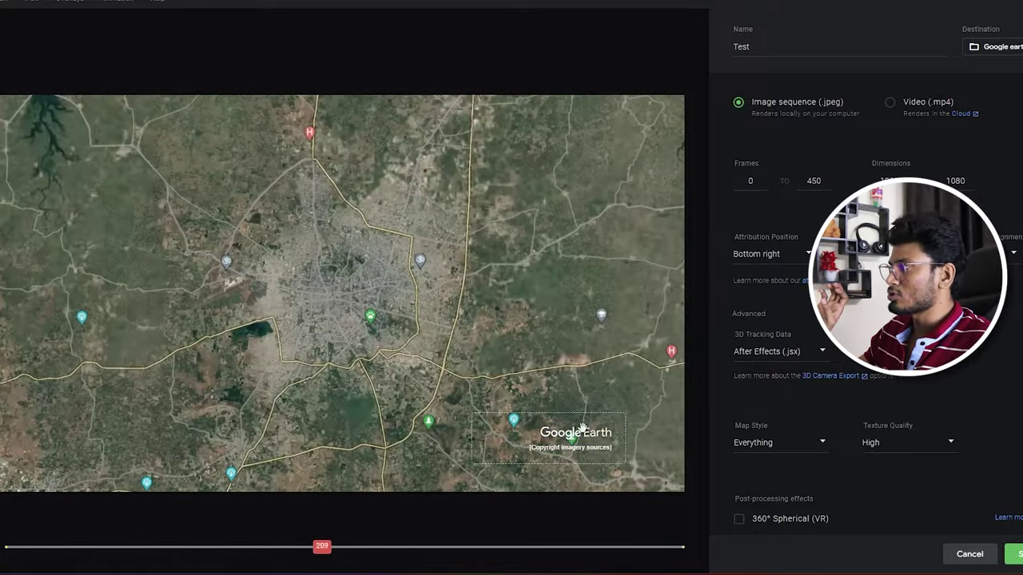
Step: Move the Google Earth attribution to the lower-right of the preview, then cancel the render settings
left_click_drag(586, 434, 659, 448)
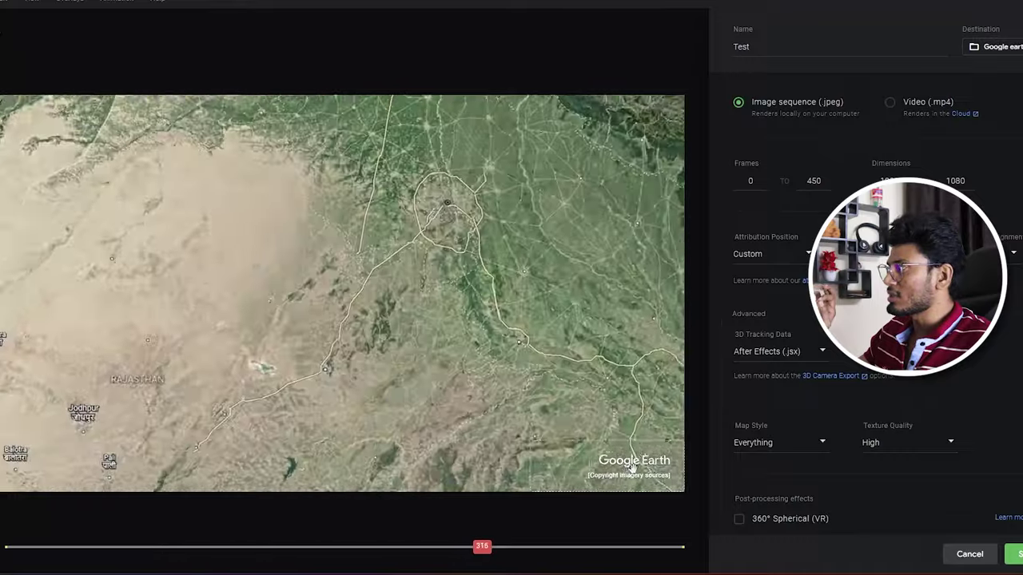
left_click_drag(659, 448, 653, 121)
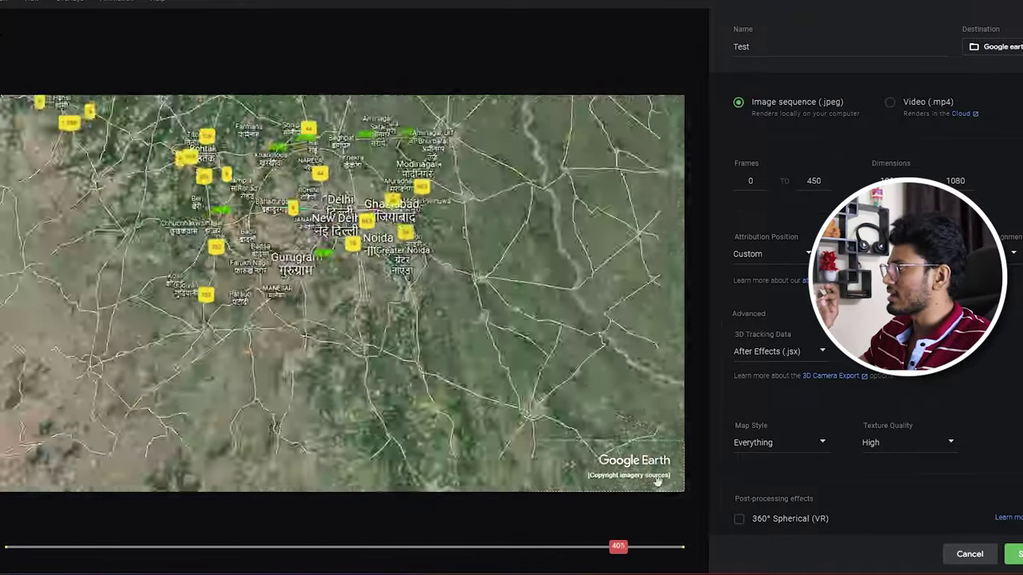
mouse_move(649, 490)
left_mouse_down()
mouse_move(704, 480)
mouse_move(714, 498)
left_mouse_up()
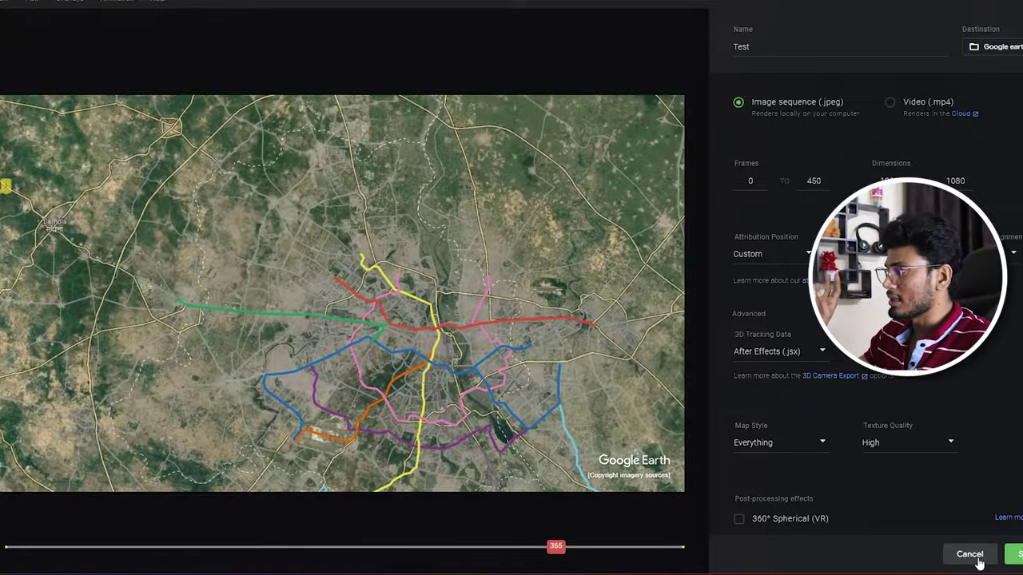
left_click(982, 561)
Step: Scrub to the Indore close-up and set a track point on Indore
mouse_move(843, 413)
left_mouse_down()
mouse_move(325, 418)
mouse_move(362, 419)
left_mouse_up()
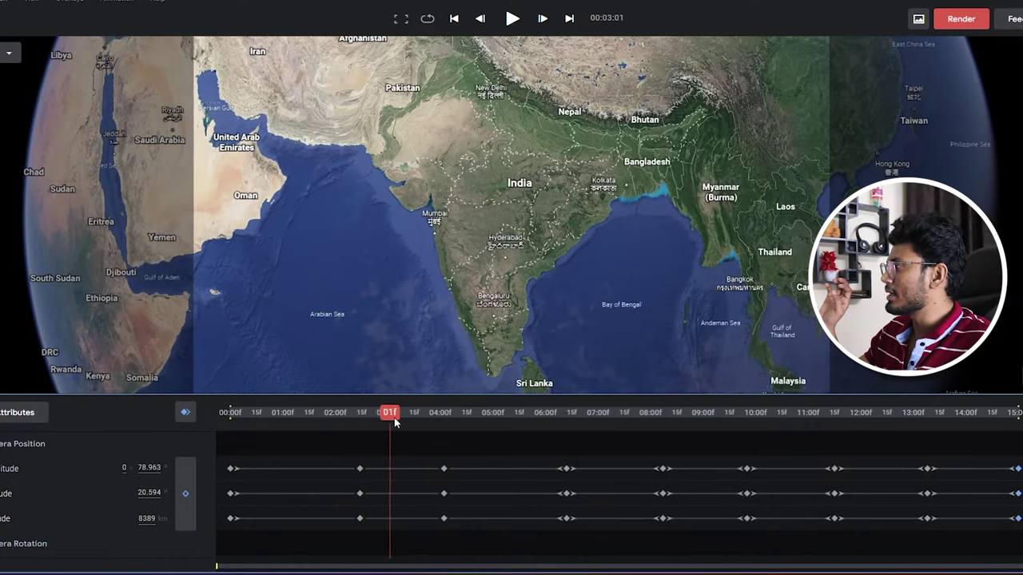
left_click_drag(415, 422, 567, 434)
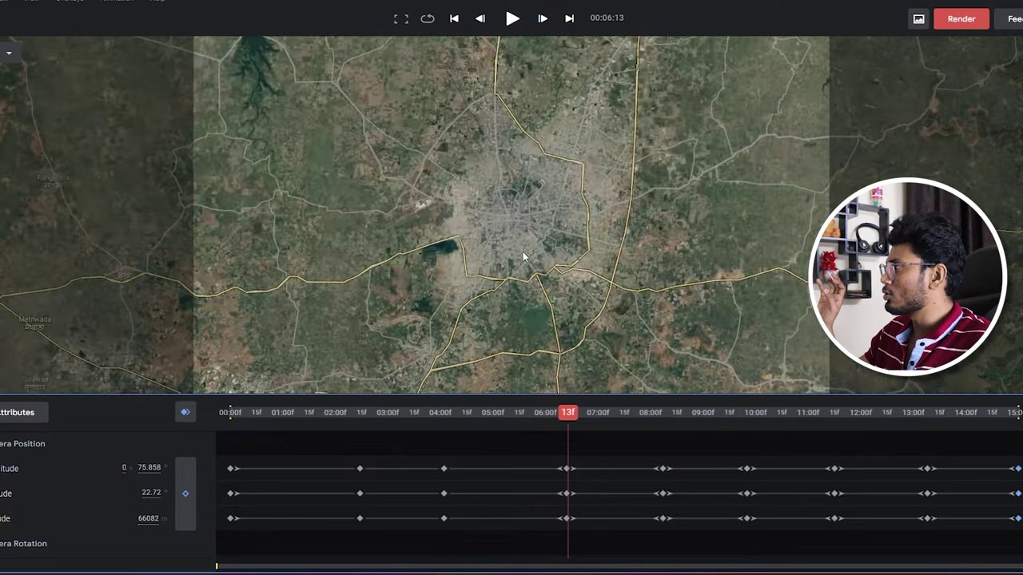
right_click(507, 216)
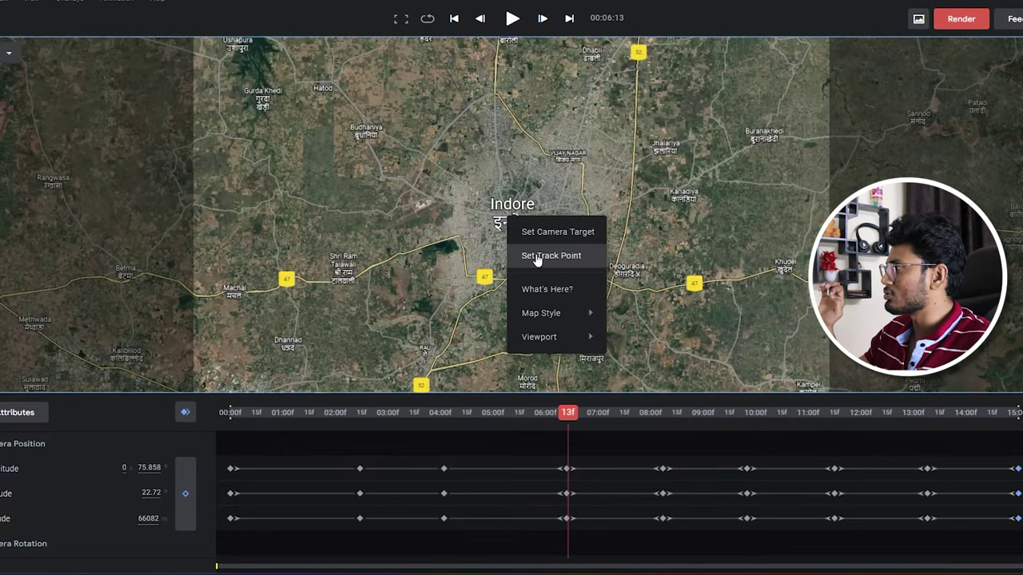
right_click(497, 210)
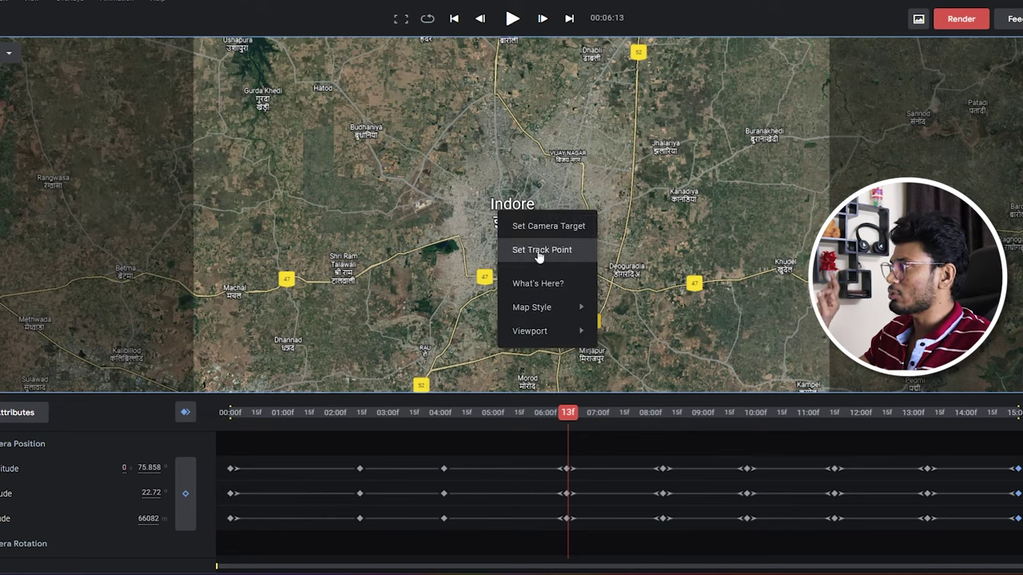
left_click(540, 251)
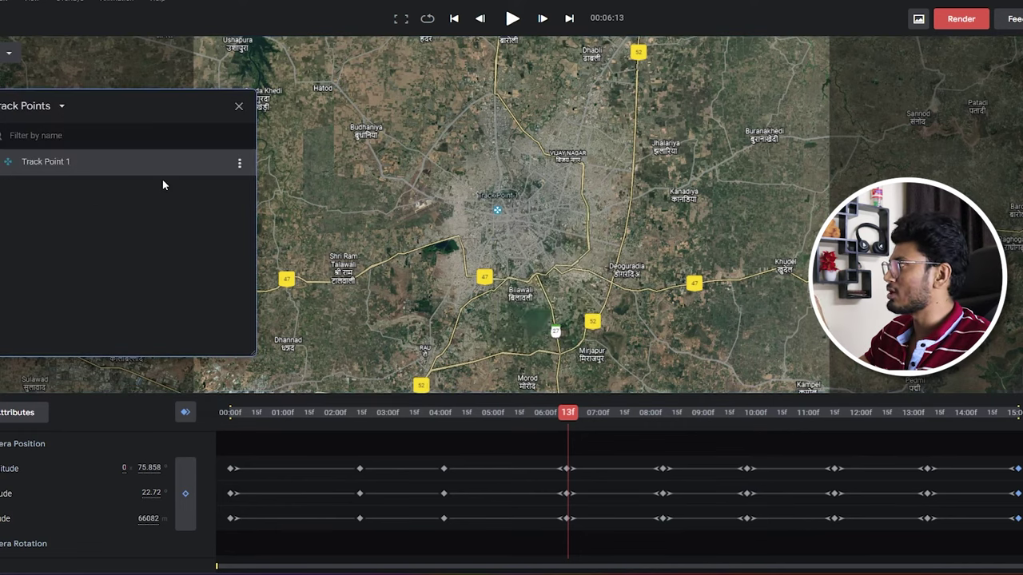
Step: Rename the new track point to 'Indore'
left_click(578, 413)
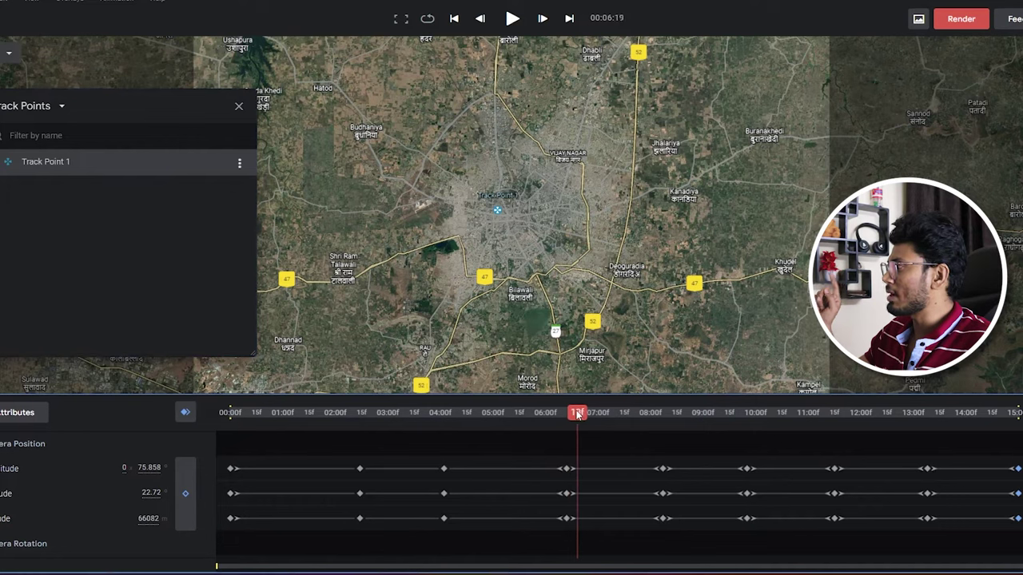
left_click(240, 163)
left_click(212, 206)
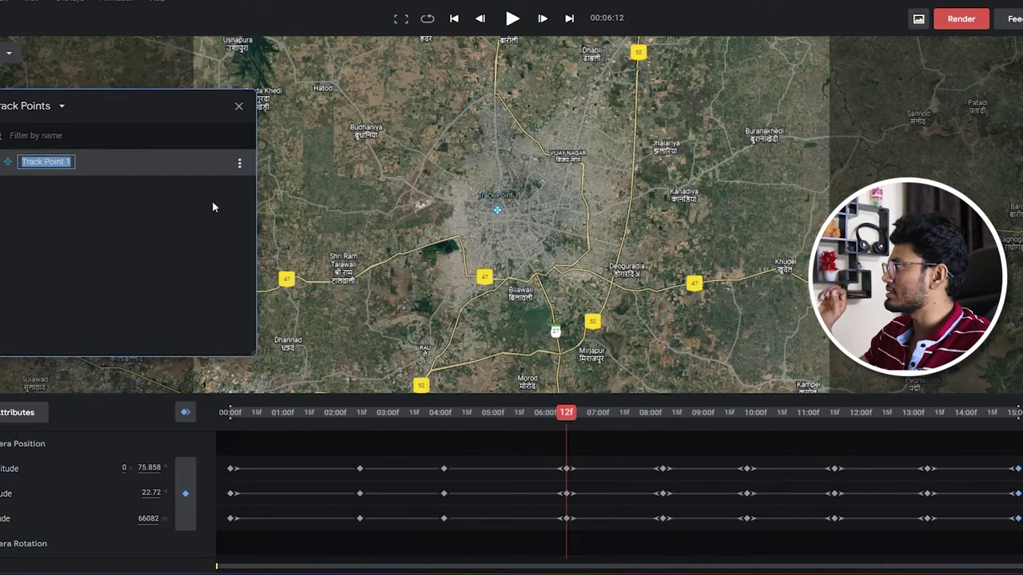
type("Indore")
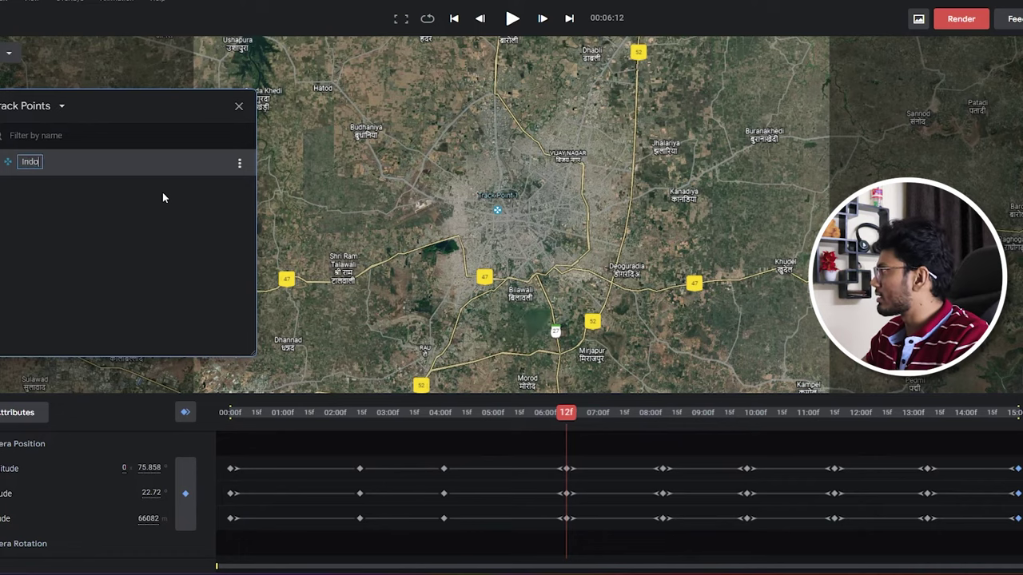
left_click_drag(583, 417, 841, 448)
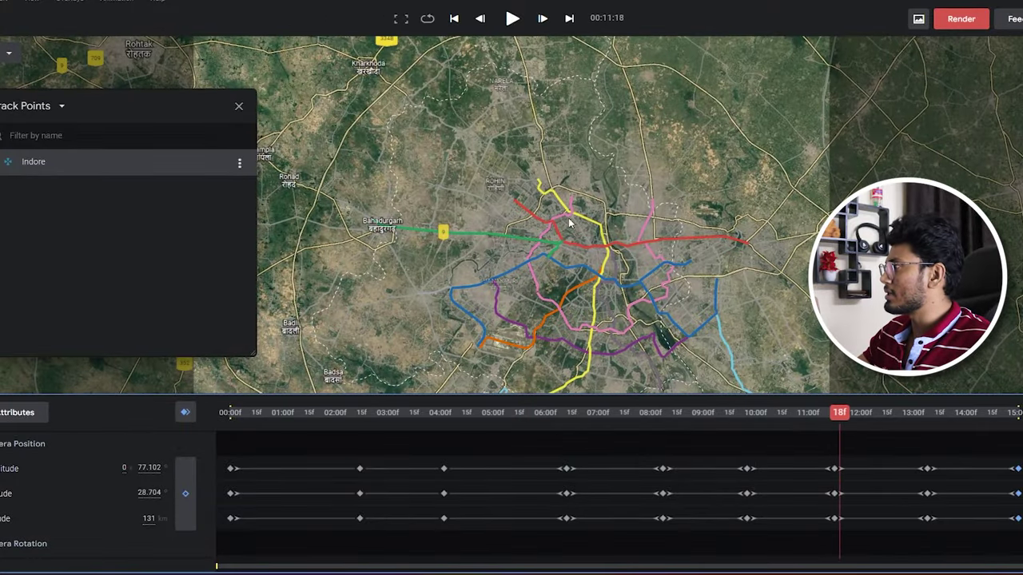
Step: Set a second track point on New Delhi and rename it 'New Delhi'
right_click(585, 238)
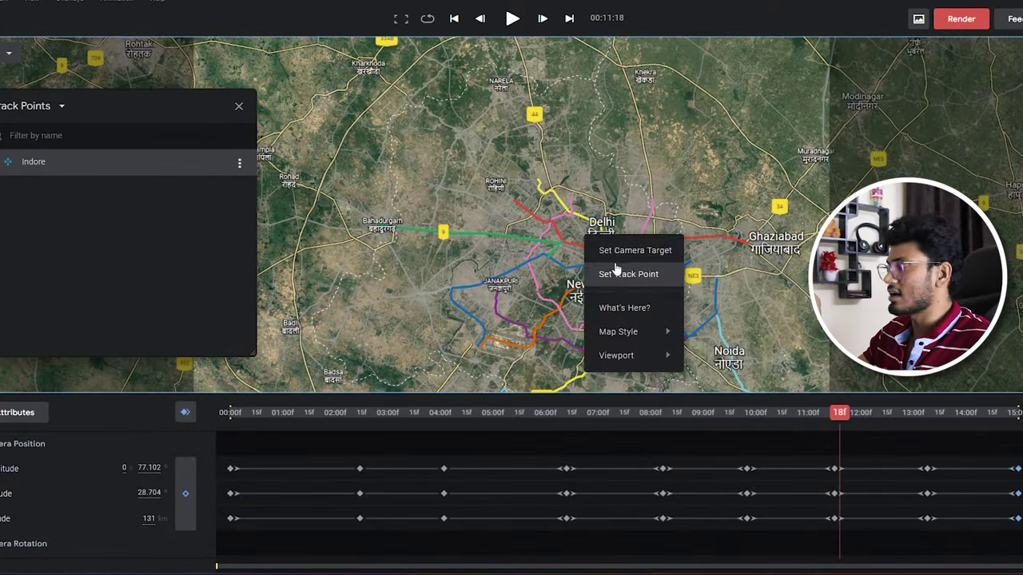
left_click(619, 276)
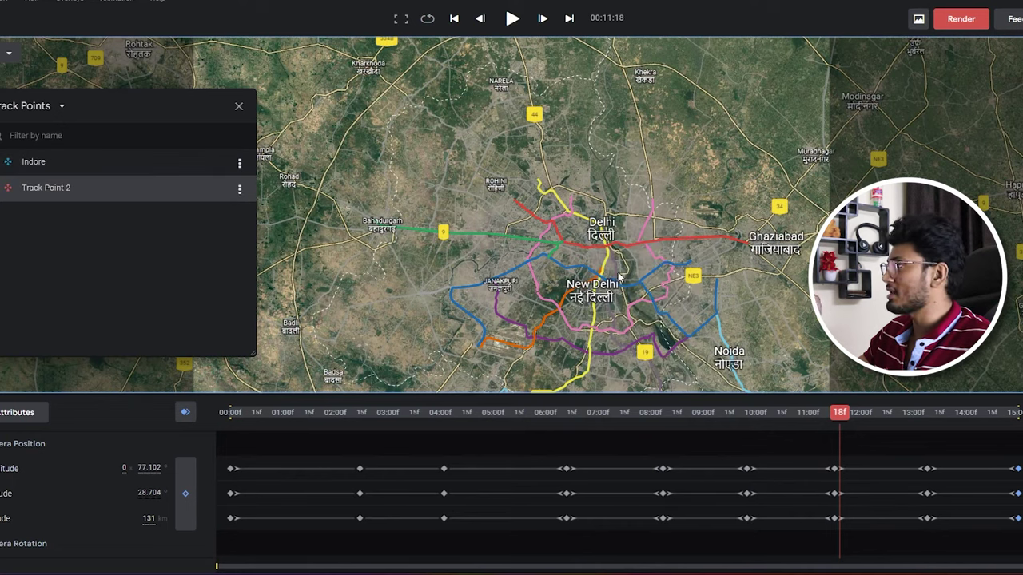
left_click(240, 190)
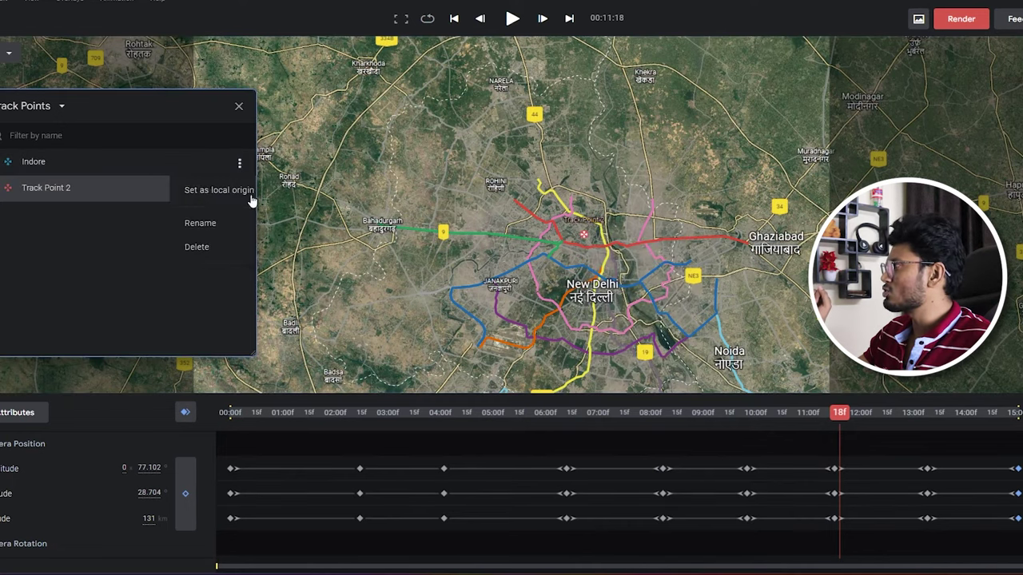
left_click(218, 228)
type("New ")
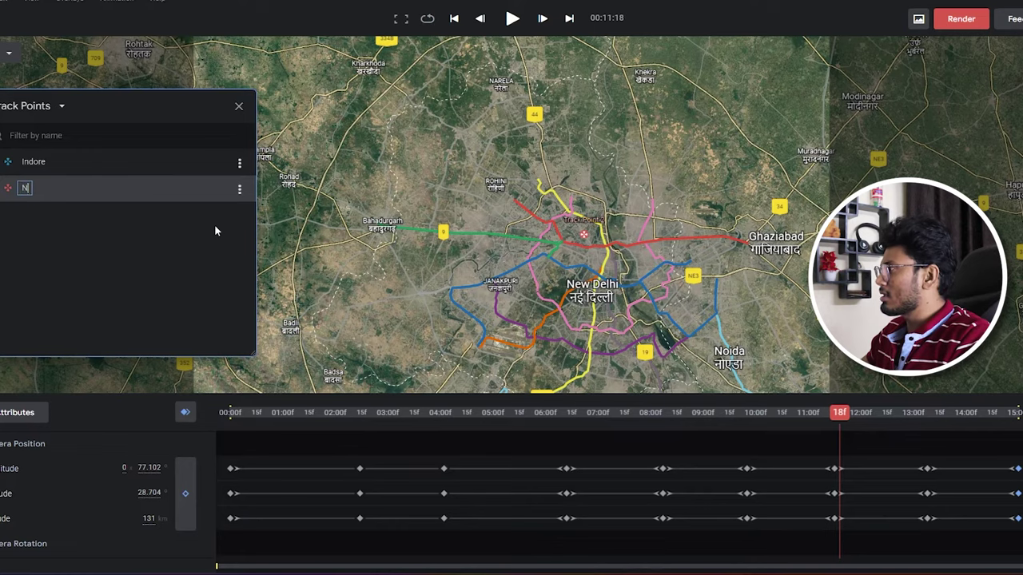
type("Delhi")
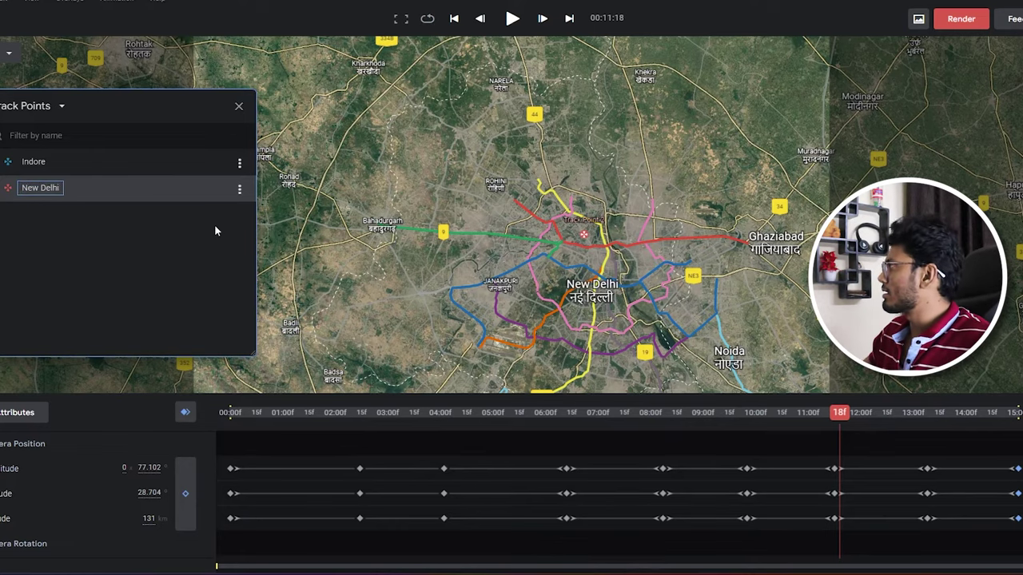
key("Return")
Step: Scrub to the end of the animation and reopen the render settings, adjusting the attribution position
left_click_drag(847, 414, 1020, 423)
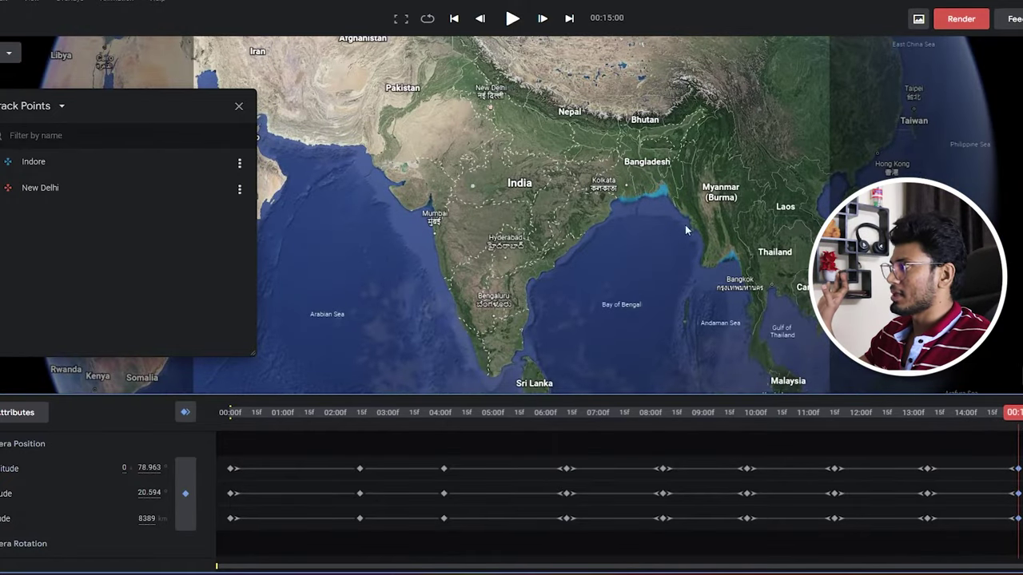
left_click(961, 20)
left_click_drag(609, 443, 670, 475)
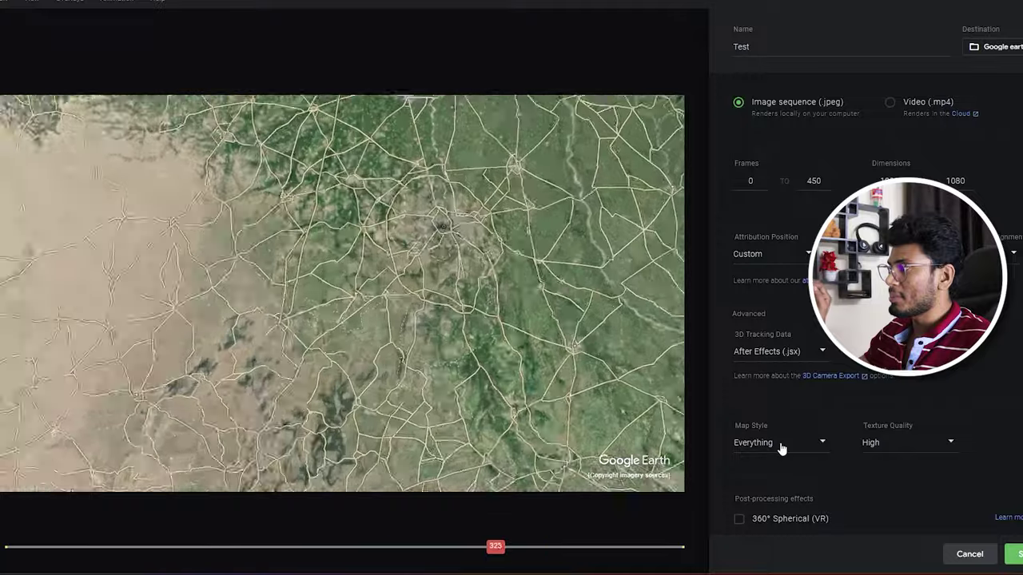
Step: Set Map Style to Clean with High texture quality and start rendering the Test sequence
left_click(781, 446)
left_click(779, 470)
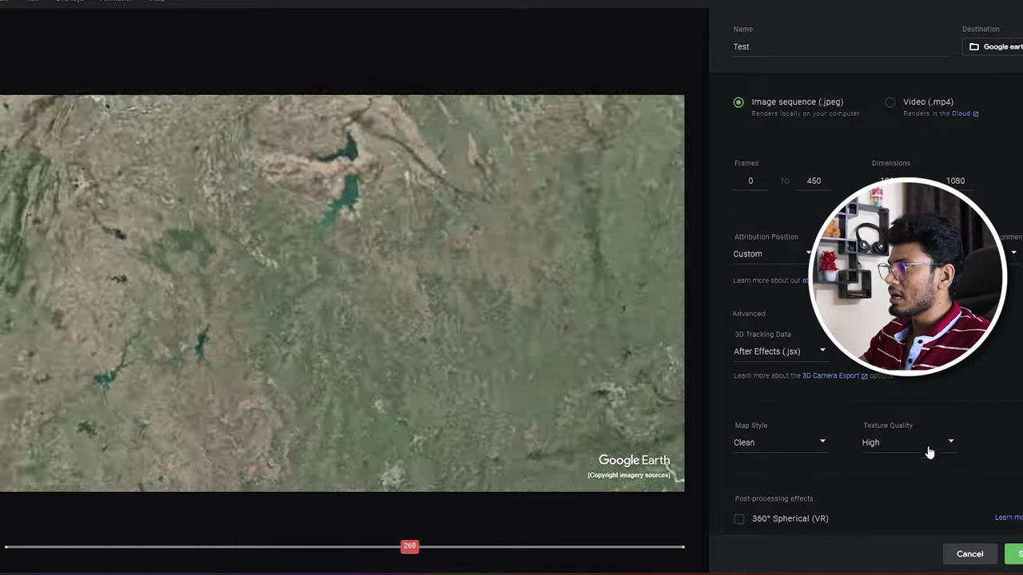
left_click(938, 444)
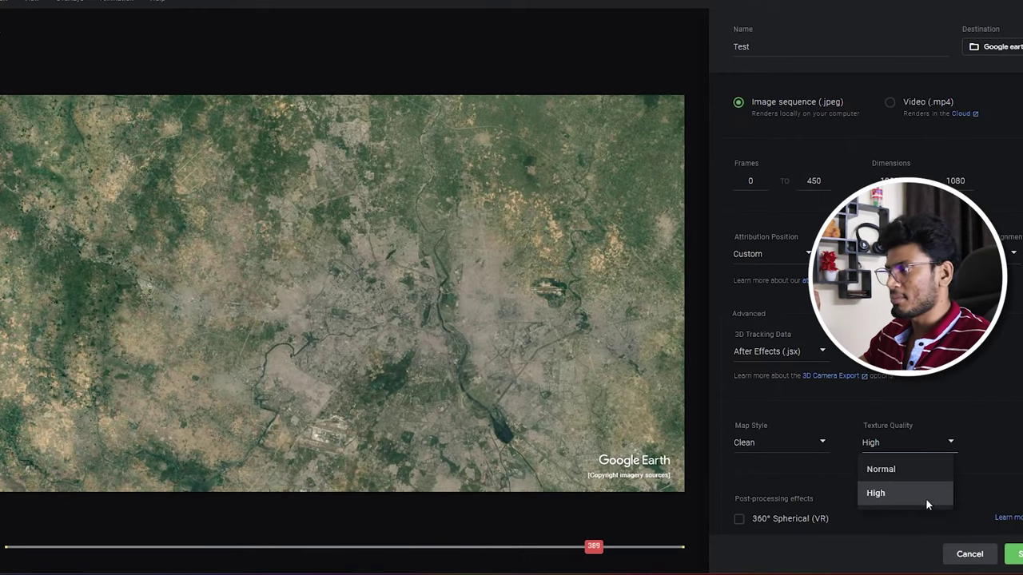
left_click(927, 496)
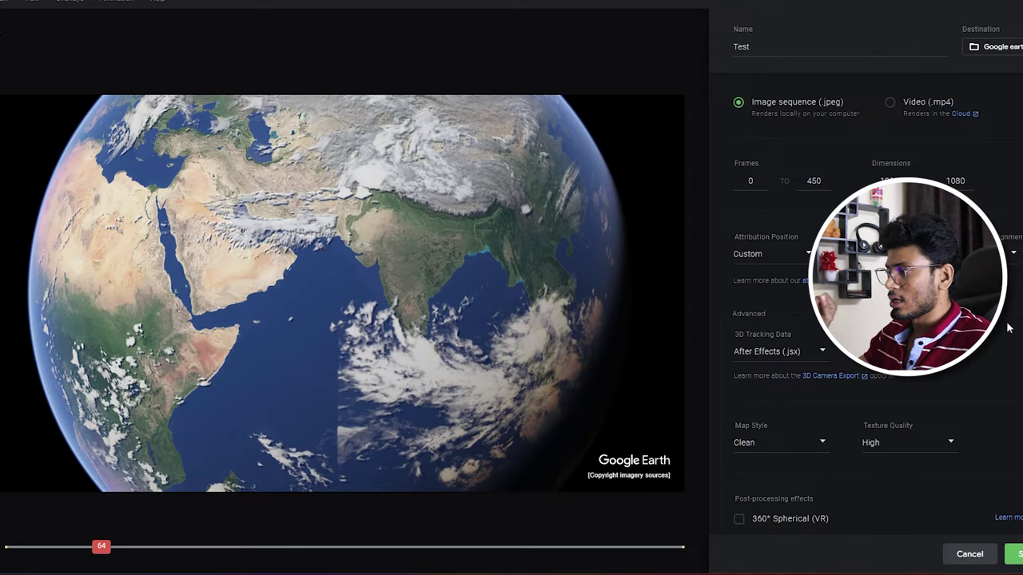
left_click(1013, 554)
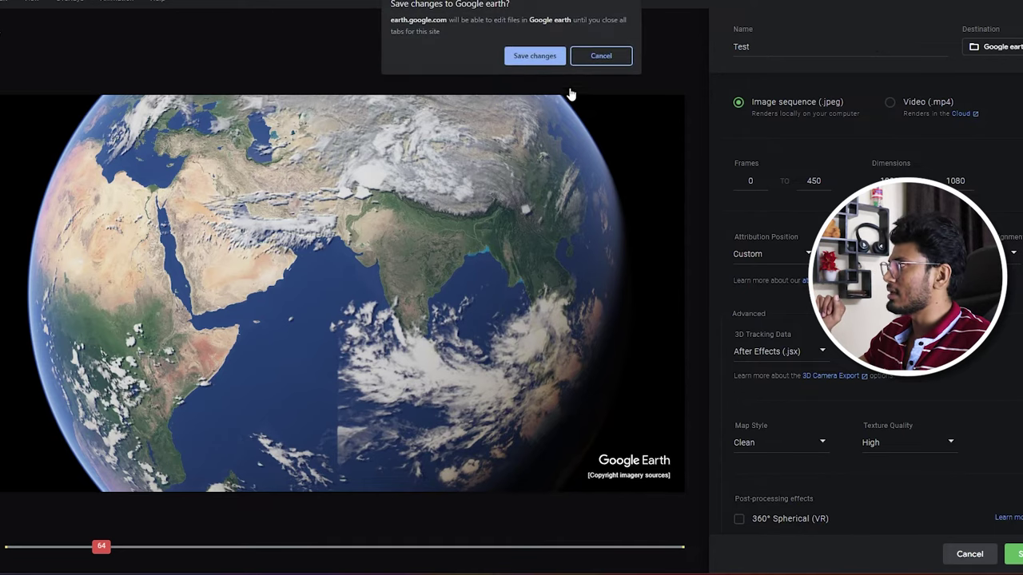
Step: Grant permission to save into the Google earth folder so the Test render proceeds
left_click(539, 56)
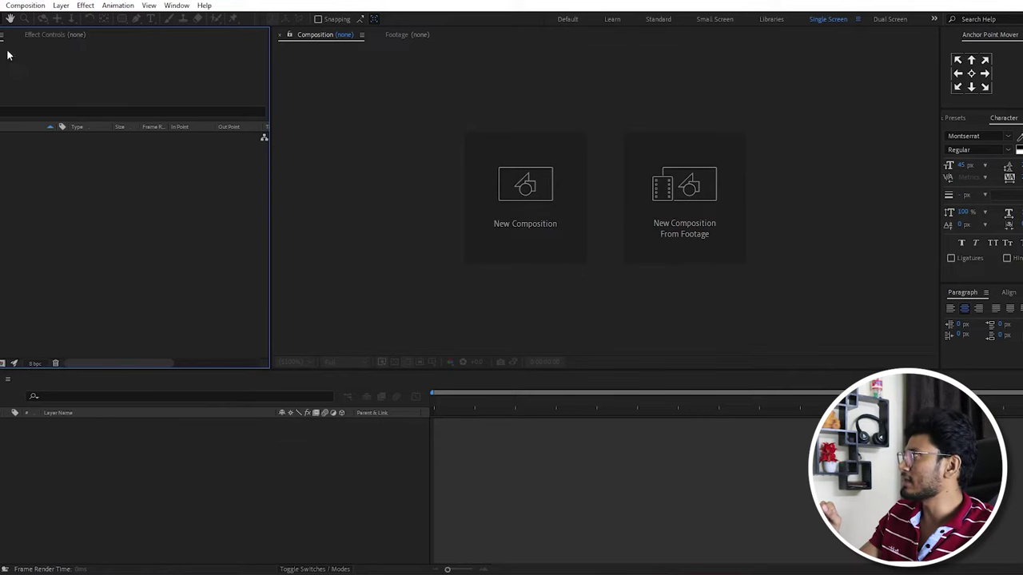
Step: Run the Test.jsx script from the Test folder via File > Scripts > Run Script File
key("alt+f")
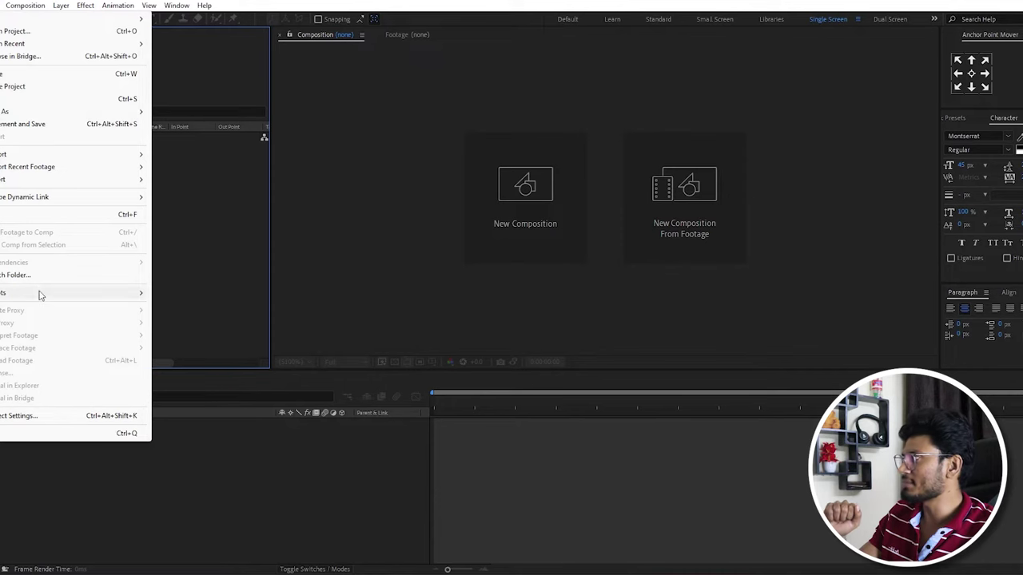
mouse_move(40, 293)
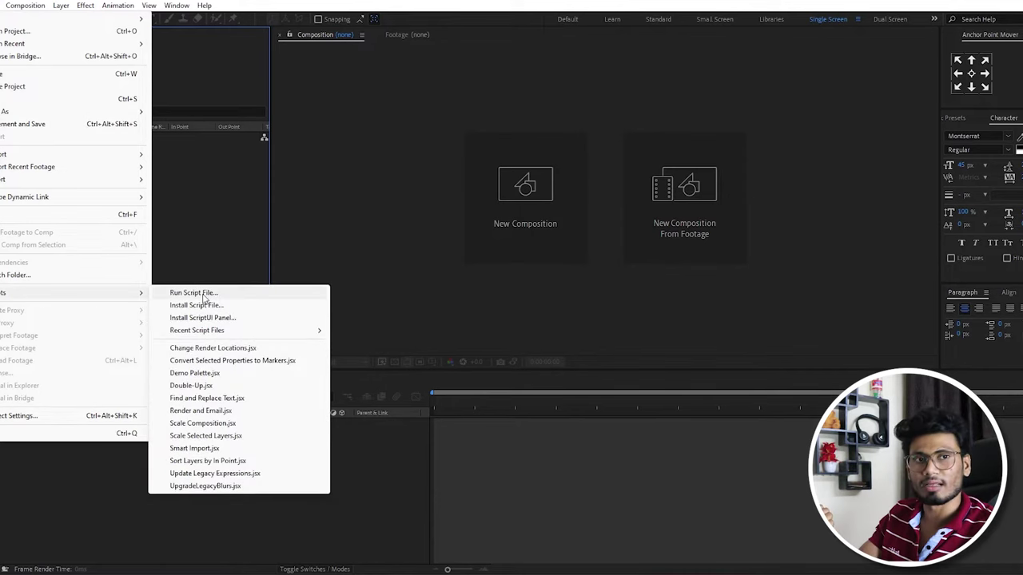
left_click(203, 294)
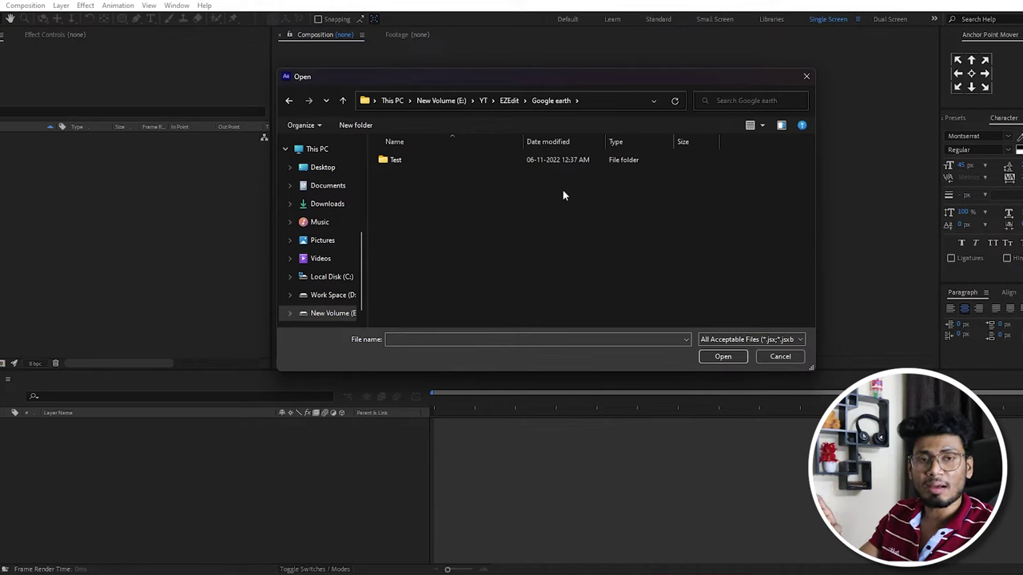
left_click(421, 166)
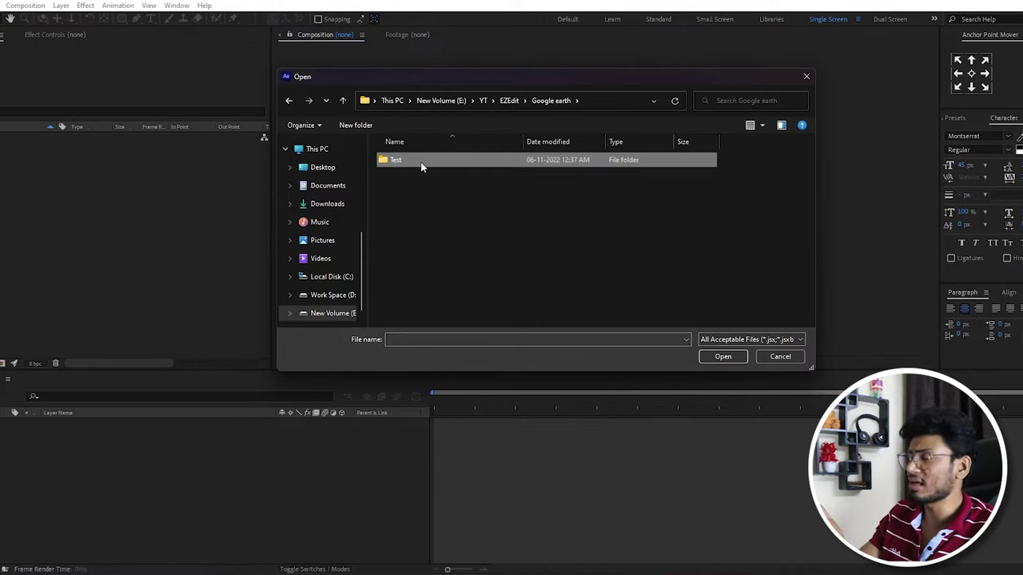
double_click(420, 161)
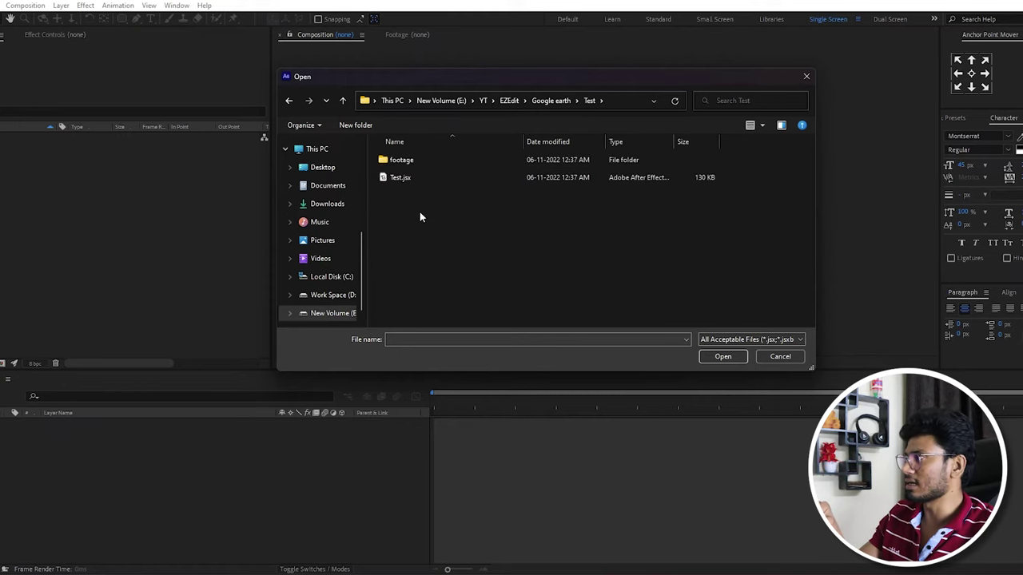
left_click(407, 184)
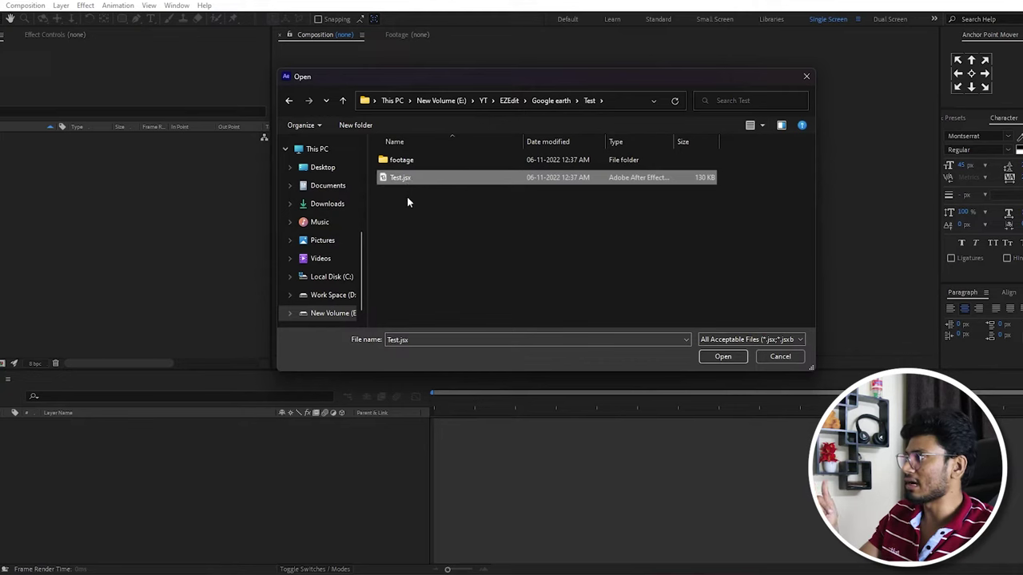
left_click(727, 362)
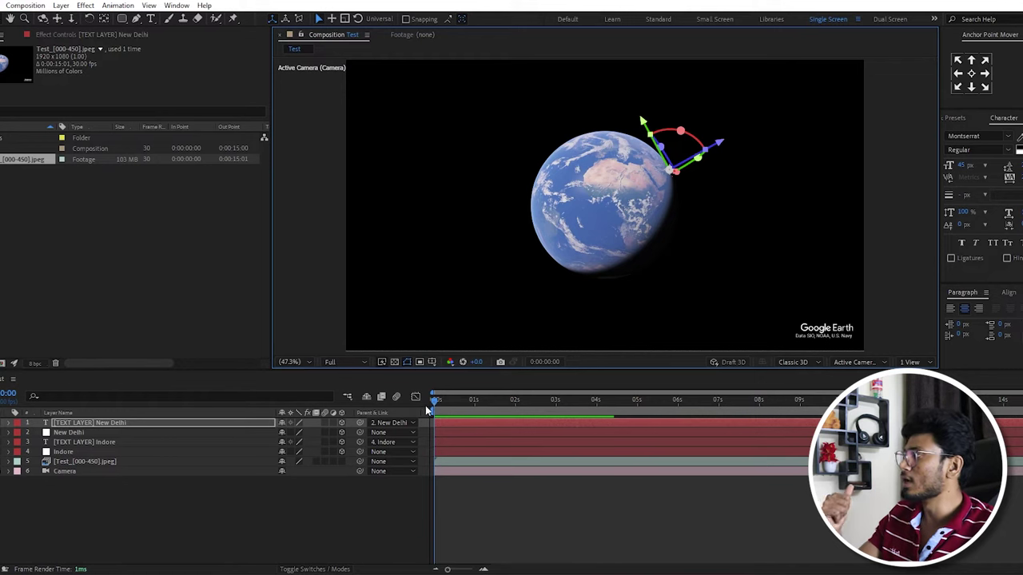
Step: Scrub and play the fly-in preview, stopping where the camera reaches Indore near 0:00:06:16
left_click_drag(435, 403, 686, 419)
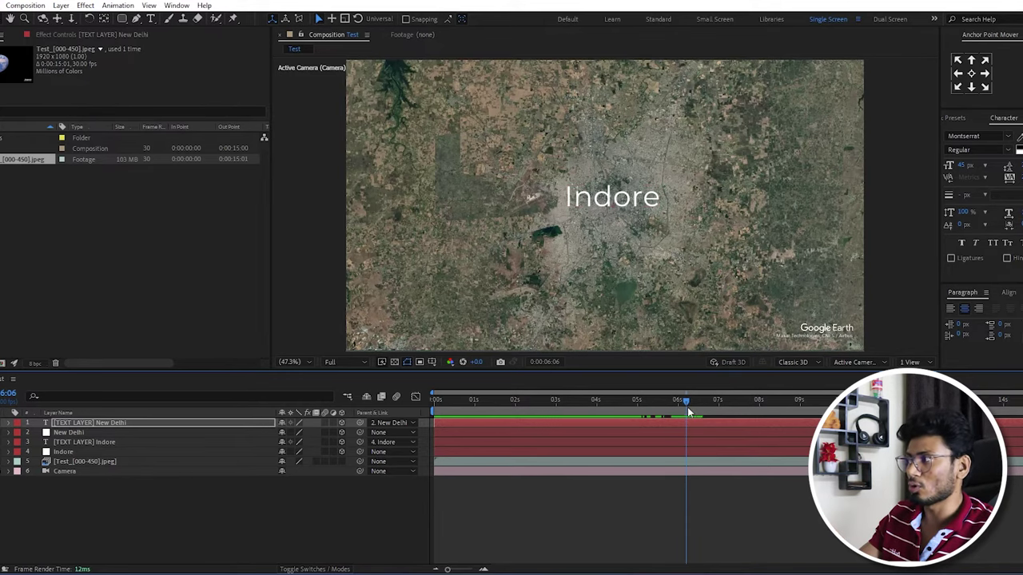
left_click_drag(690, 404, 909, 408)
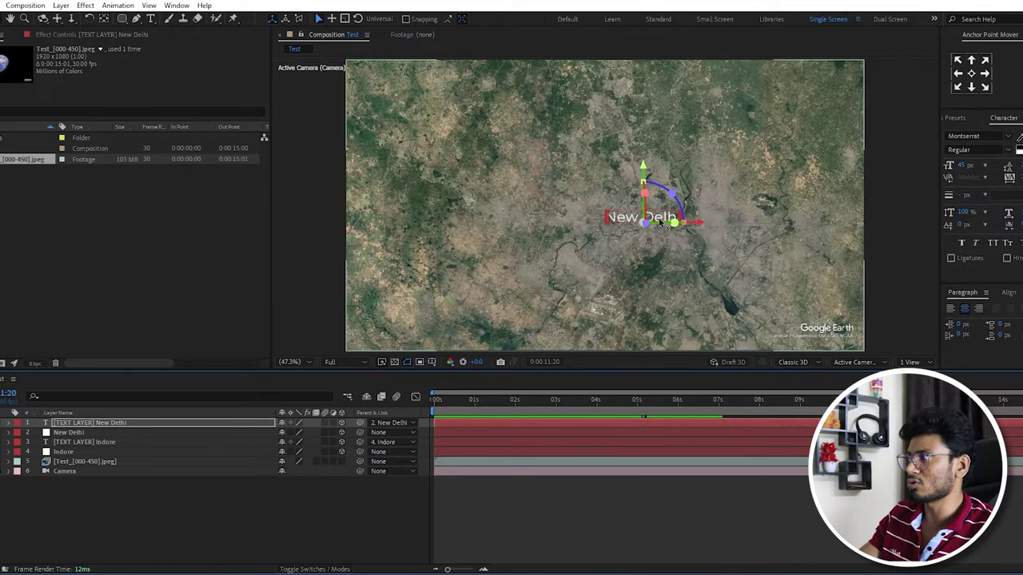
left_click(678, 502)
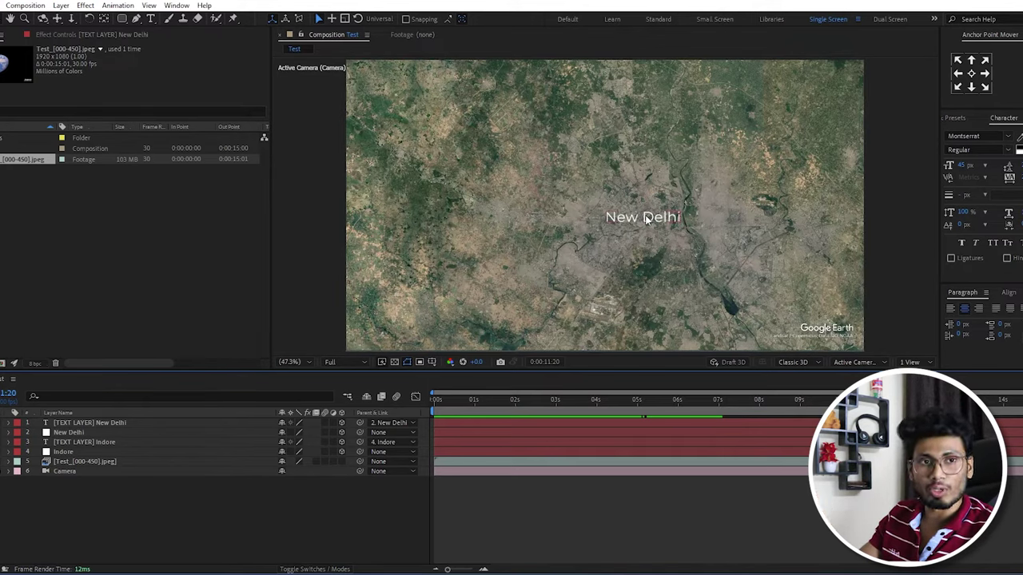
left_click(655, 238)
key("space")
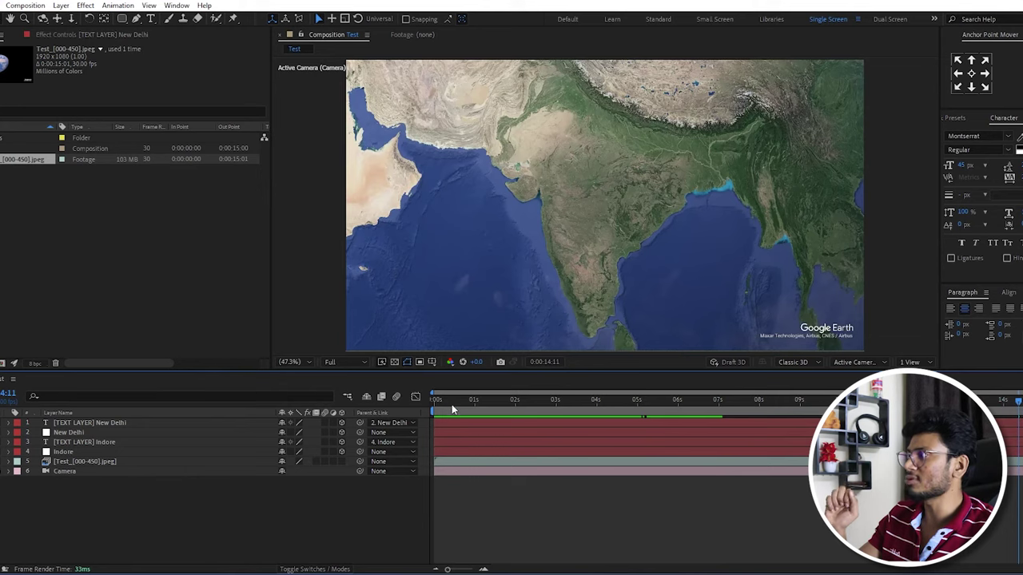
left_click(564, 400)
left_click_drag(564, 400, 699, 402)
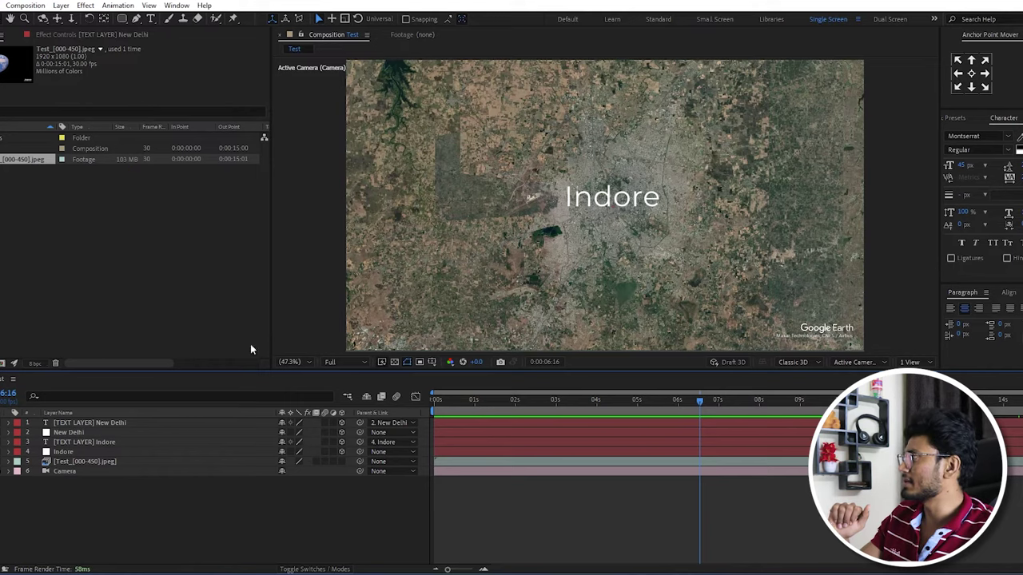
left_click(136, 17)
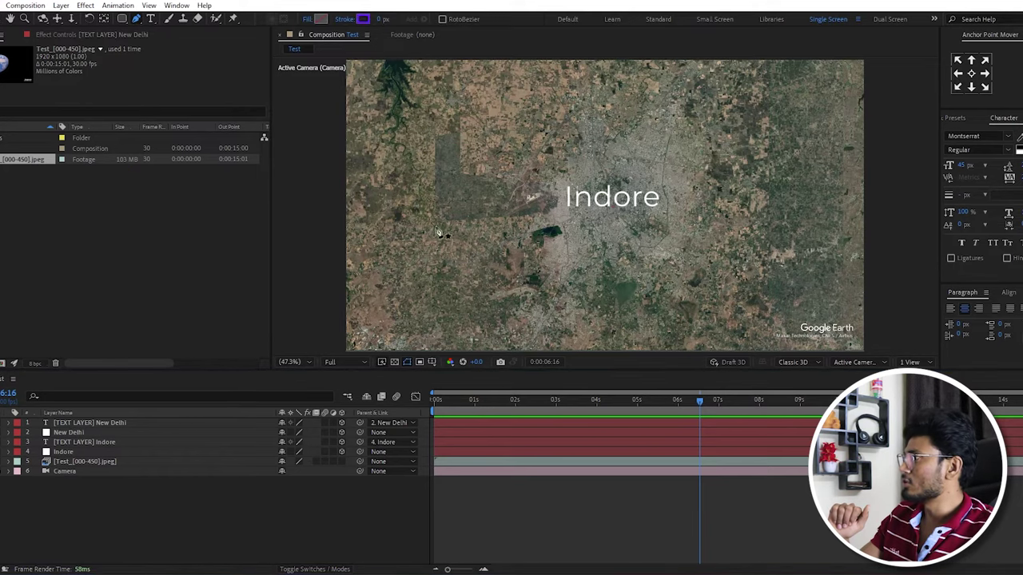
Step: Draw a vertical pen line through the Indore label with a 22 px stroke, 3D, parented to the Indore null
left_click(612, 212)
left_click(612, 116)
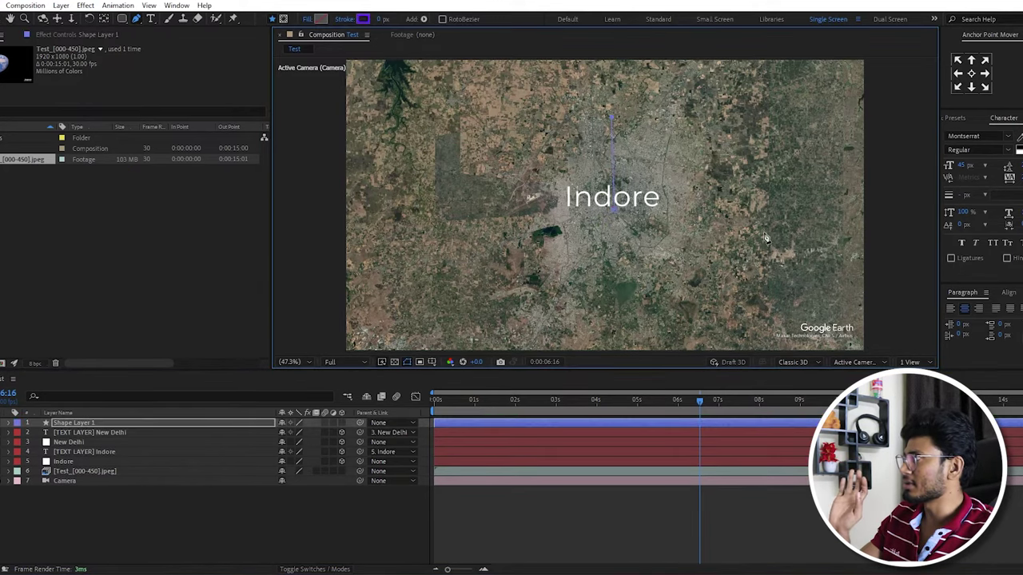
left_click_drag(382, 18, 396, 20)
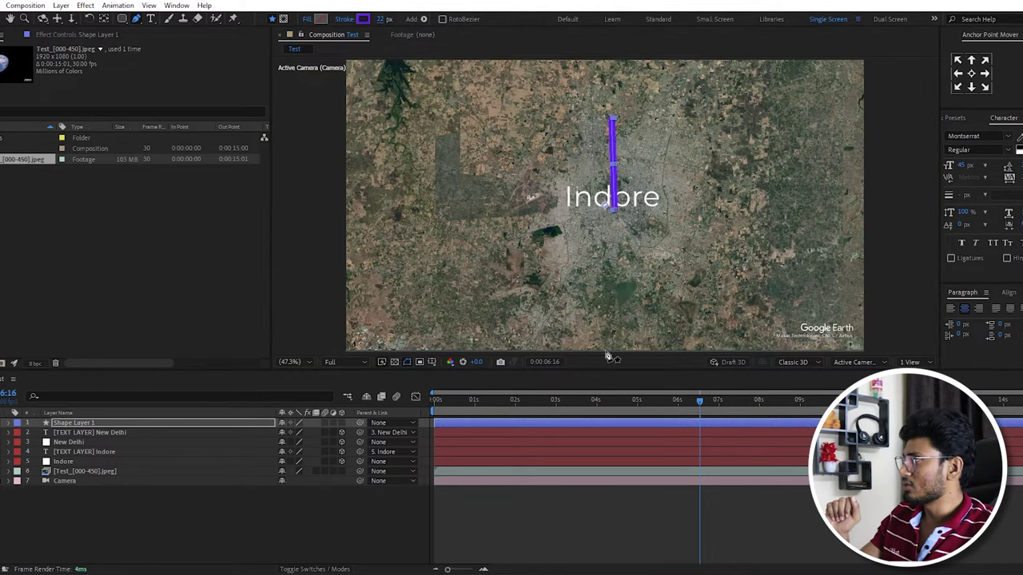
left_click(343, 425)
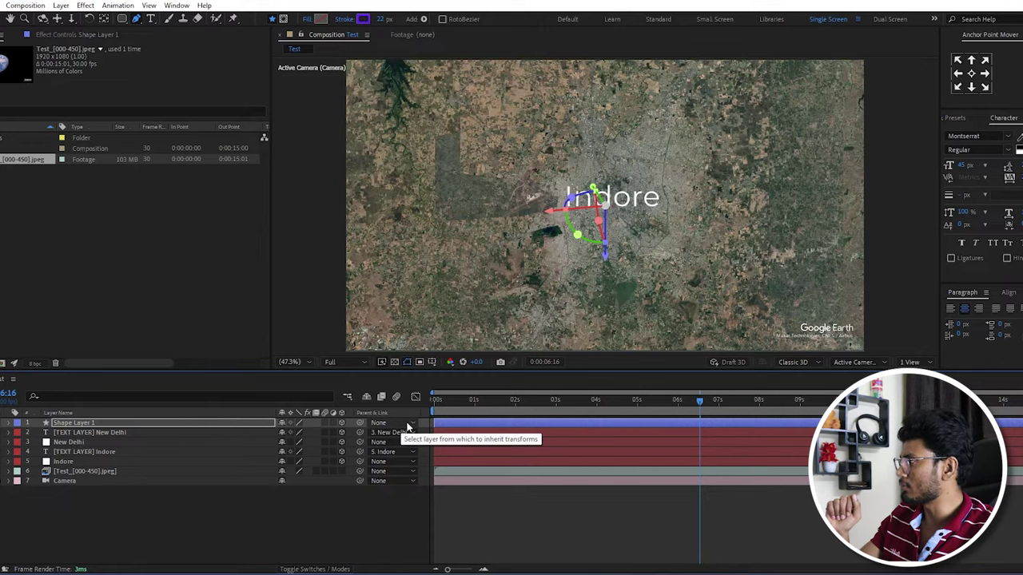
left_click(408, 427)
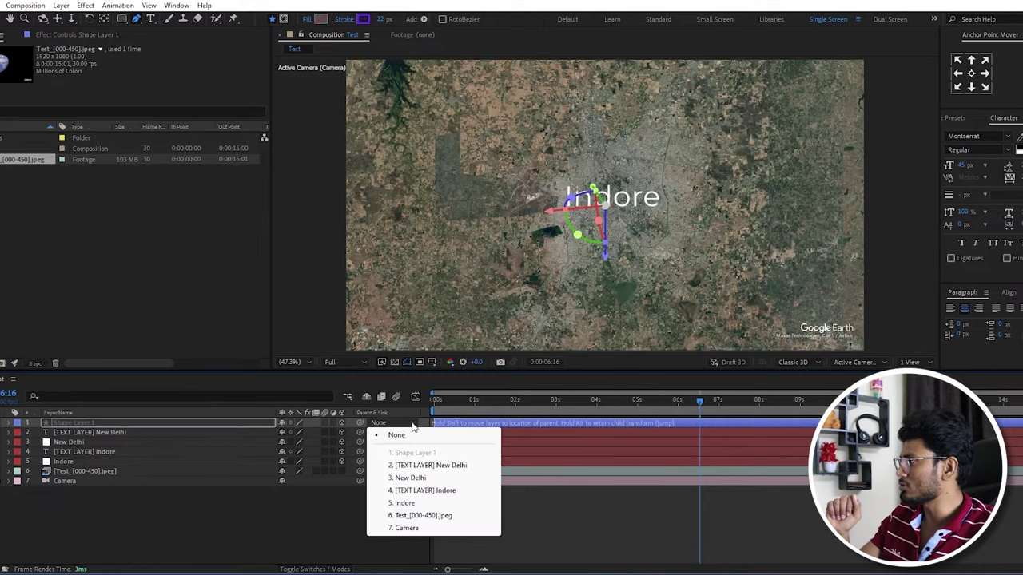
left_click(426, 503)
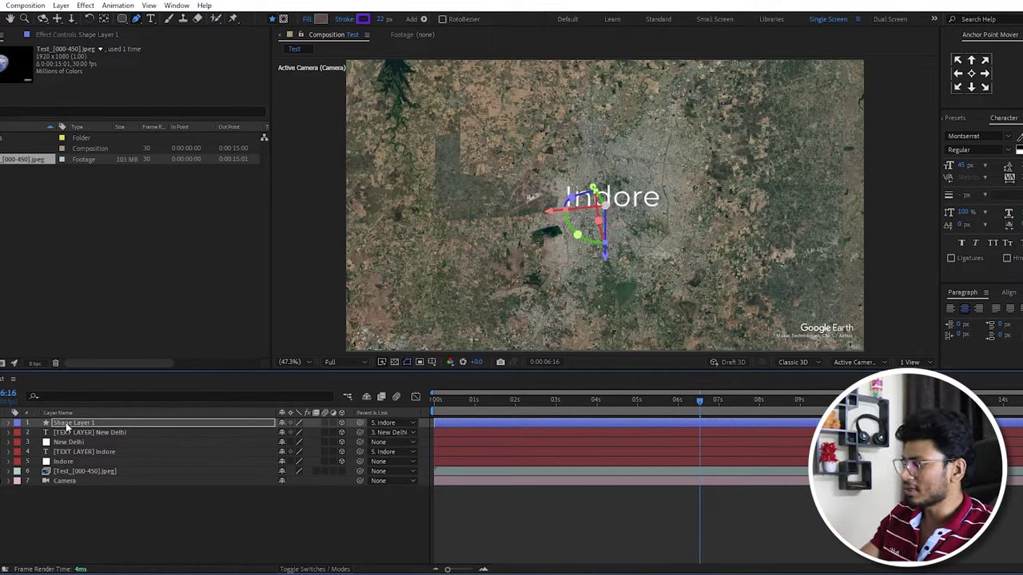
Step: Set the line layer's Position to 0, 0, 0 so it sits on Indore
key("p")
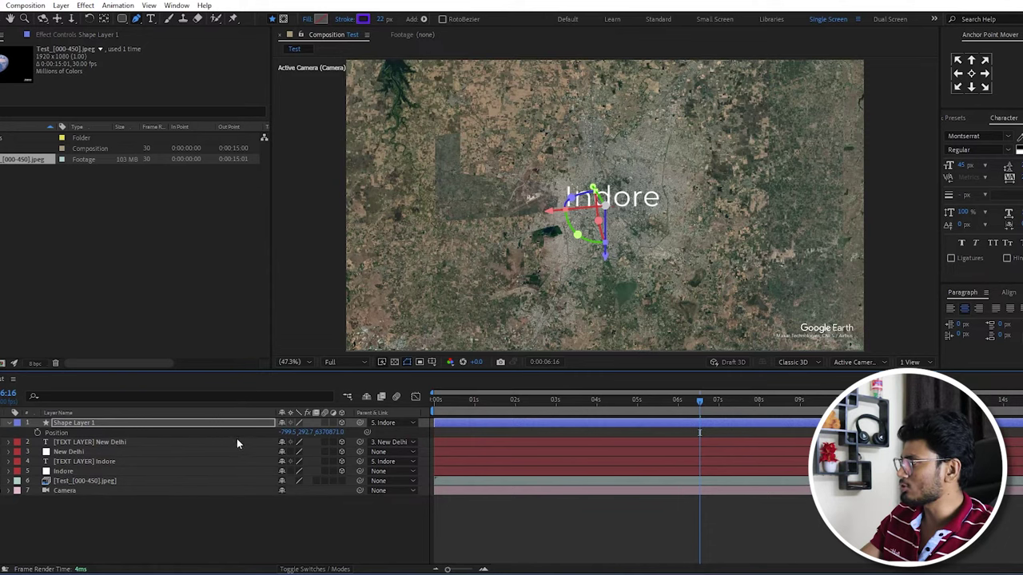
left_click(286, 432)
type("0")
key("Return")
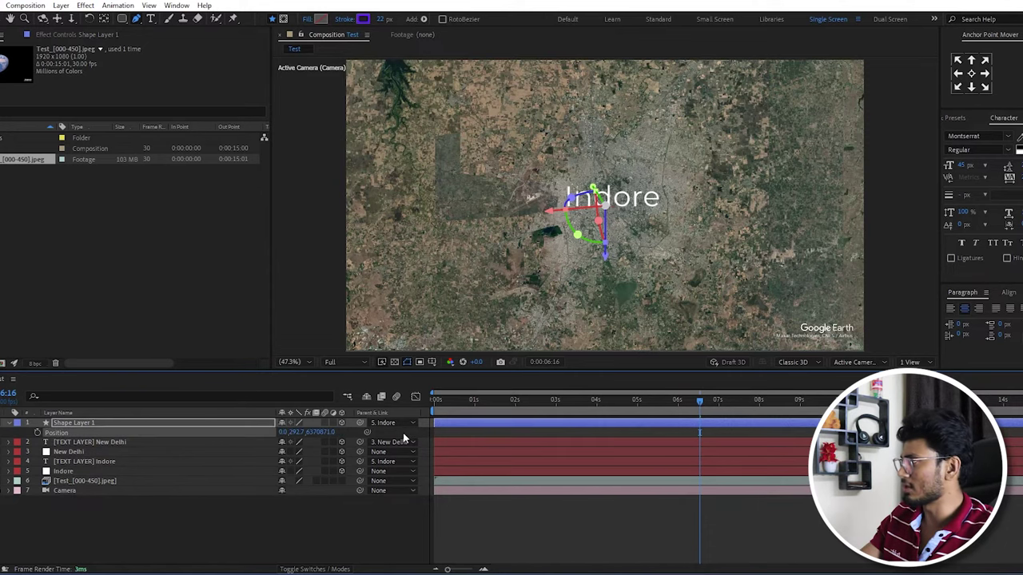
left_click(298, 432)
type("0")
key("Return")
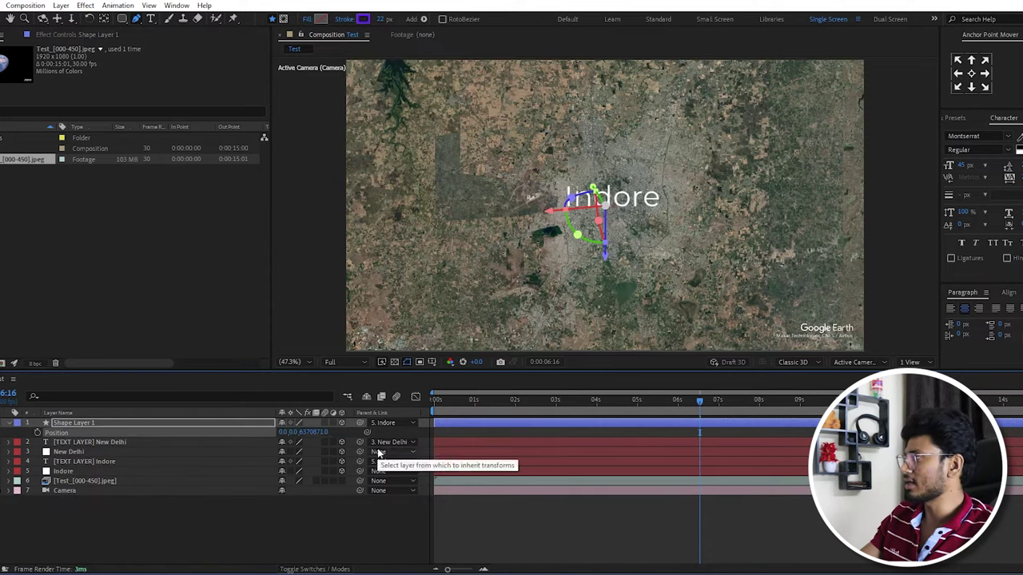
left_click(312, 432)
type("0")
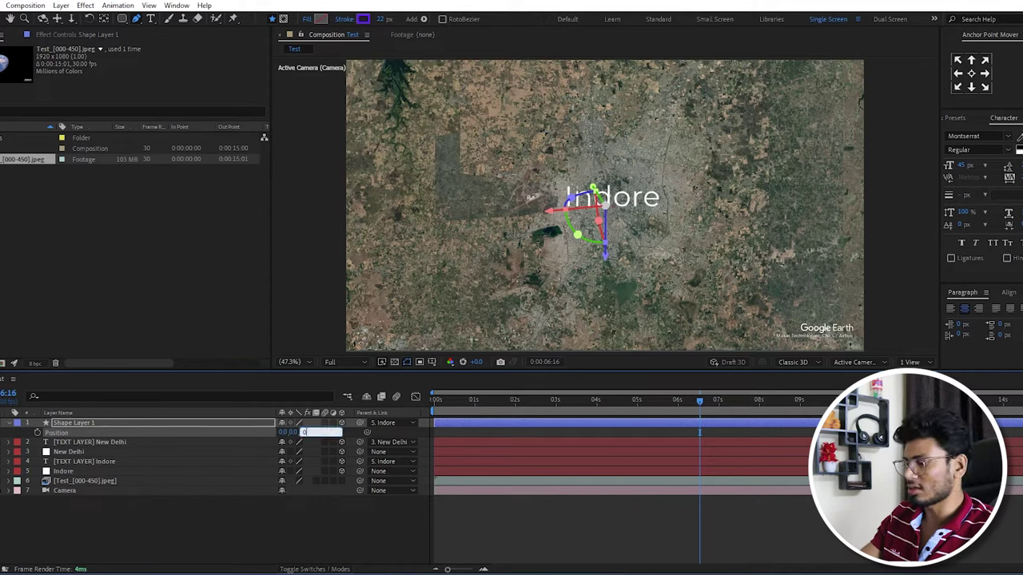
key("Return")
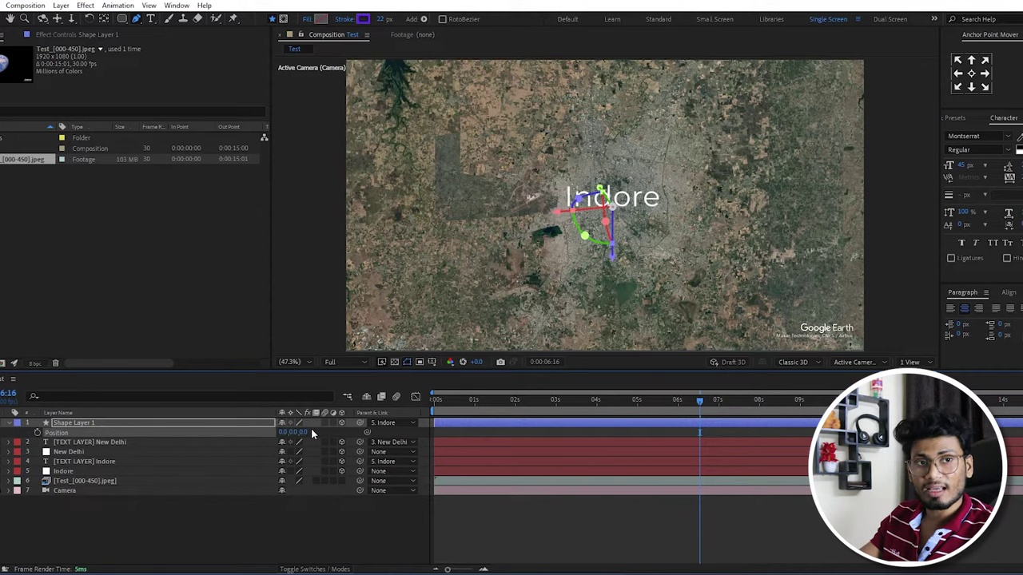
Step: Reset the line's Orientation values to 0° and reveal Shape Layer 1's properties
key("r")
left_click(292, 432)
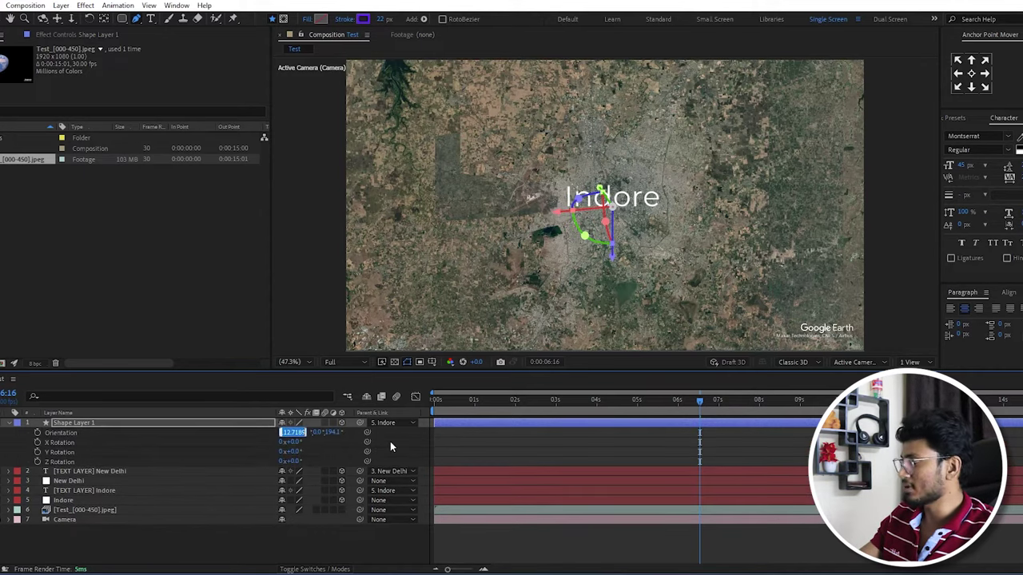
type("0")
key("Return")
type("0")
key("Return")
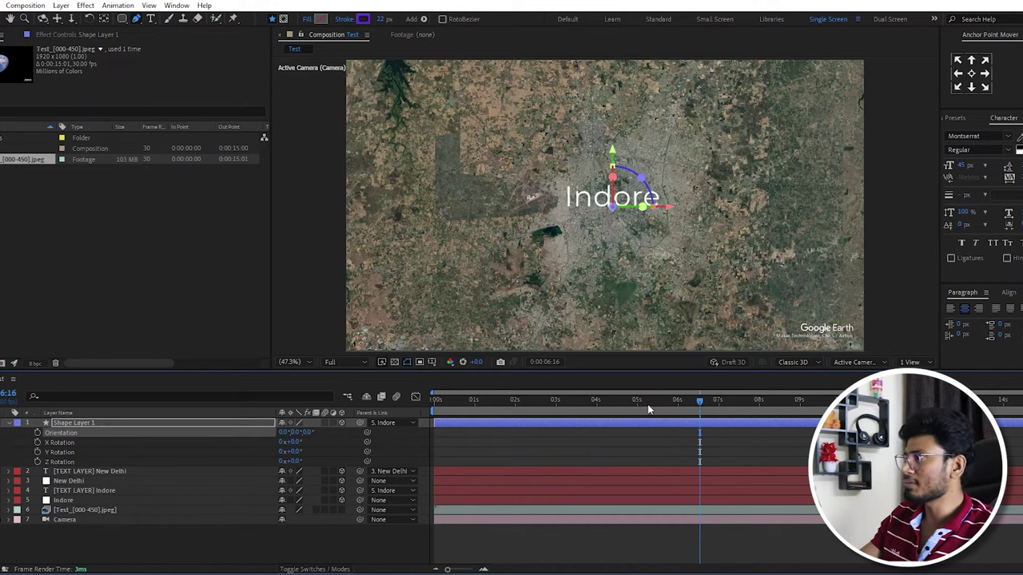
left_click(675, 433)
left_click(680, 422)
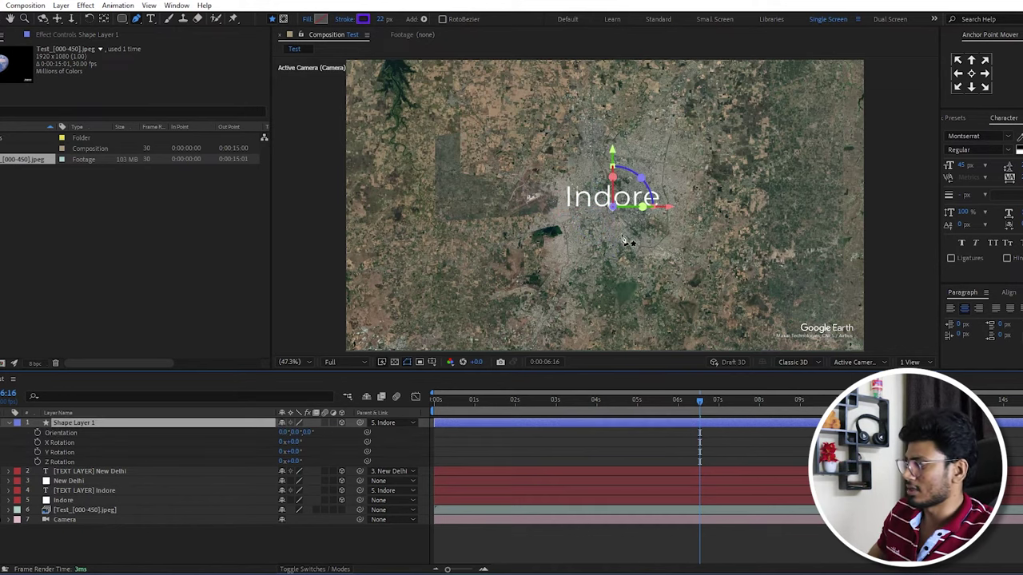
scroll(612, 205, "up", 1)
scroll(609, 202, "up", 3)
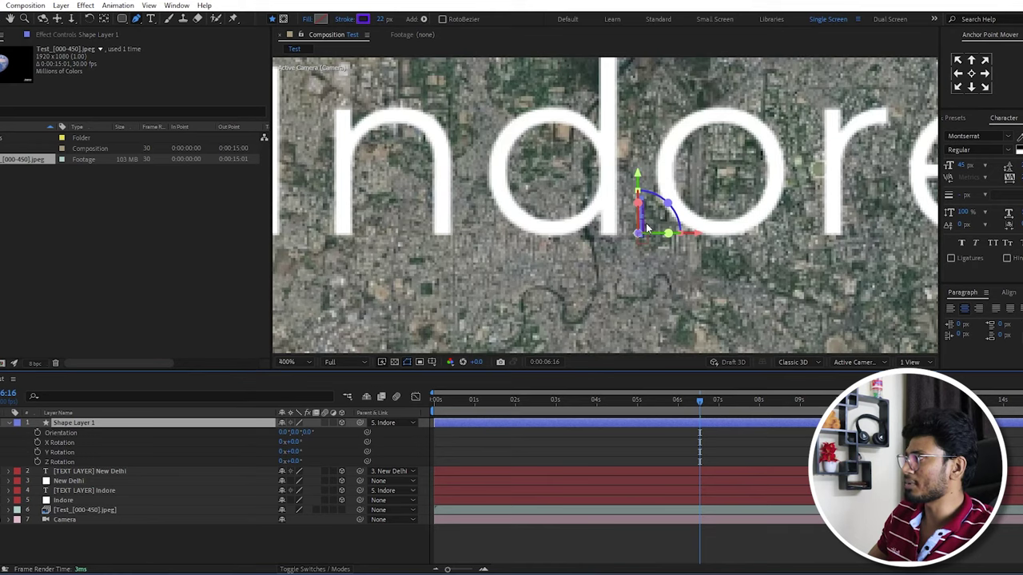
scroll(648, 227, "up", 3)
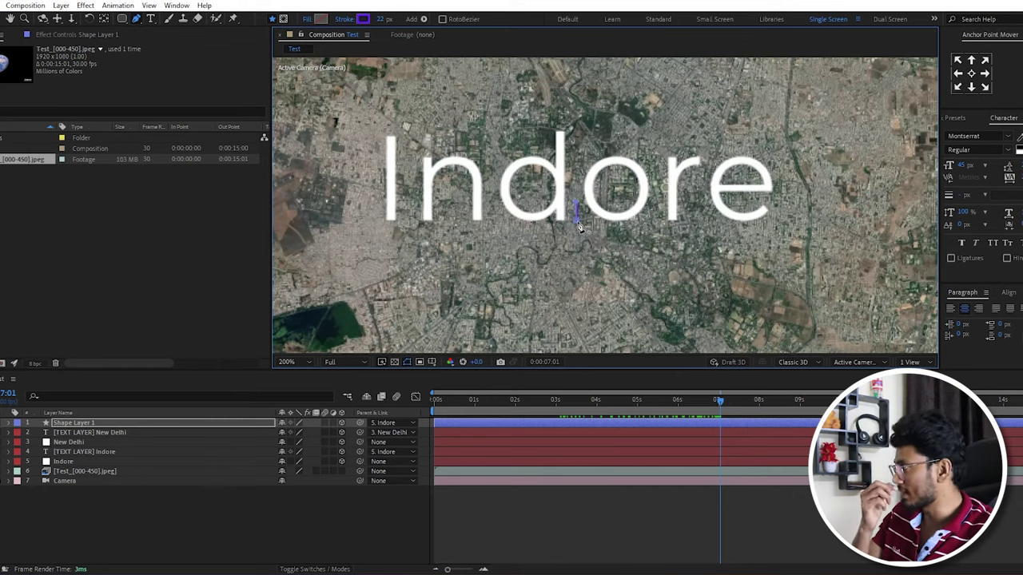
left_click(10, 424)
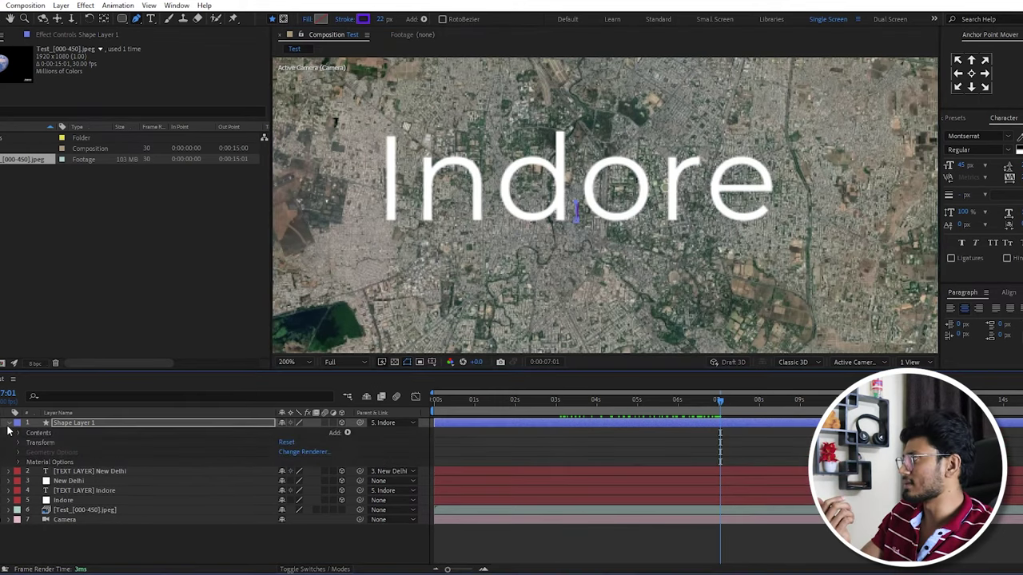
Step: Delete the Shape 1 group and draw an ellipse circle on the Indore label
left_click(19, 433)
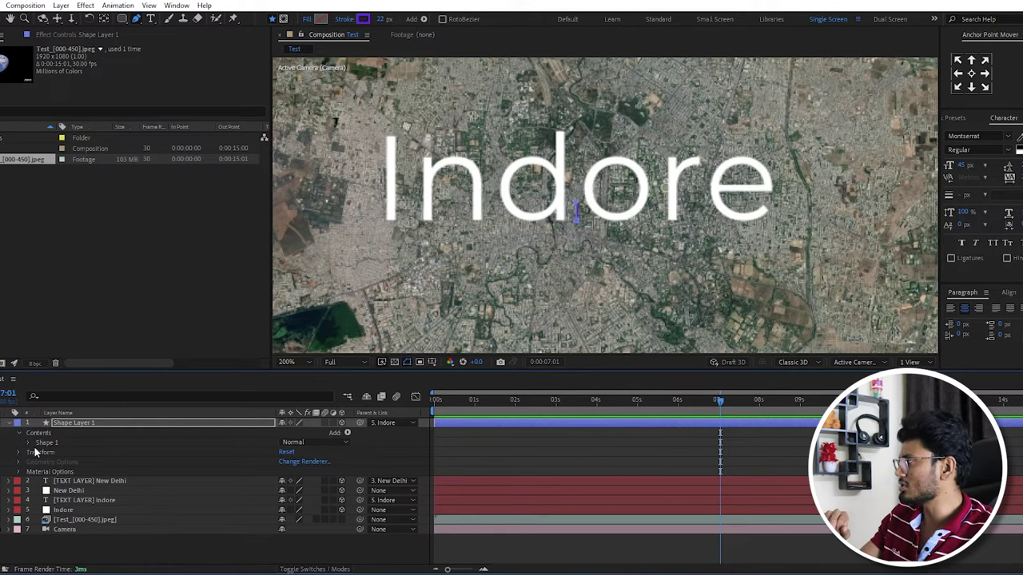
left_click(49, 444)
key("Delete")
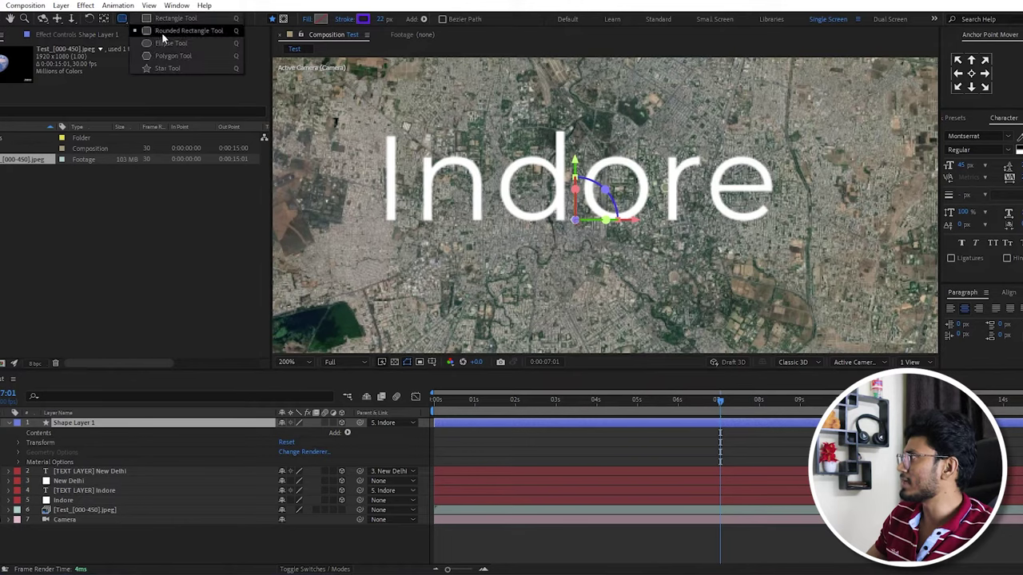
left_click_drag(126, 22, 176, 45)
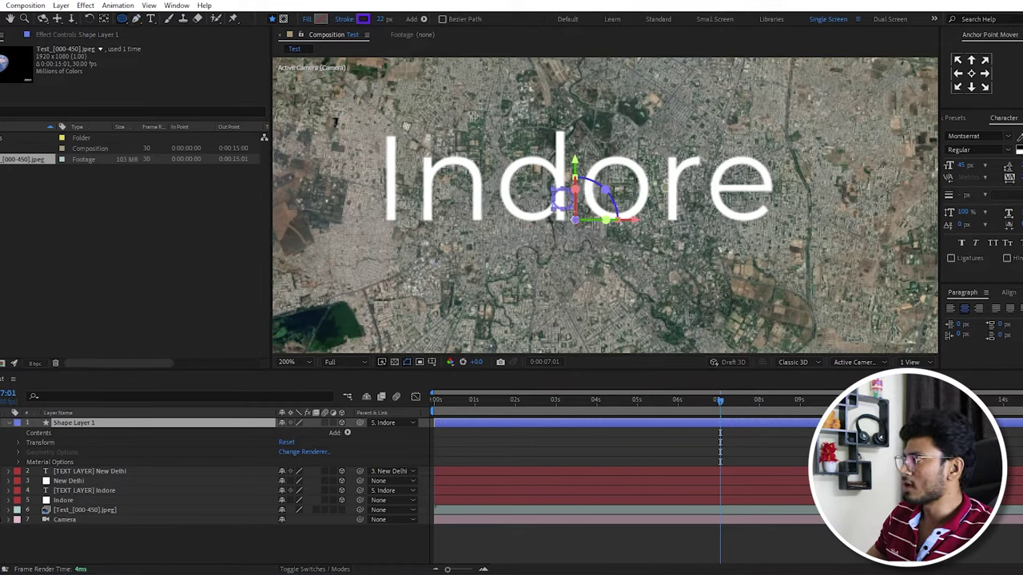
left_click_drag(552, 187, 600, 237)
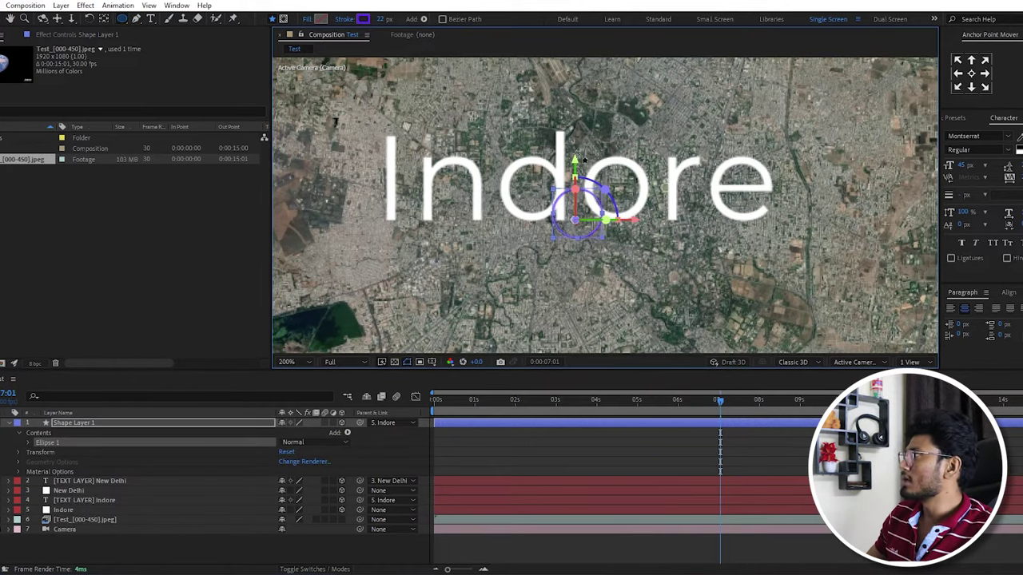
Step: Give the circle a solid red FF0000 fill and a 148 px white stroke
left_click(307, 19)
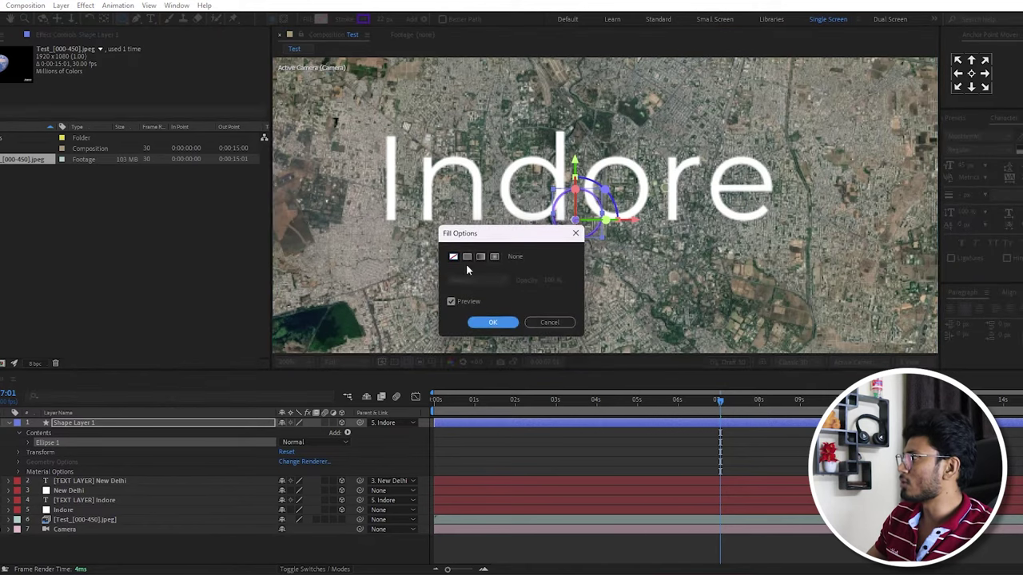
left_click(466, 257)
left_click(493, 322)
left_click_drag(377, 20, 408, 20)
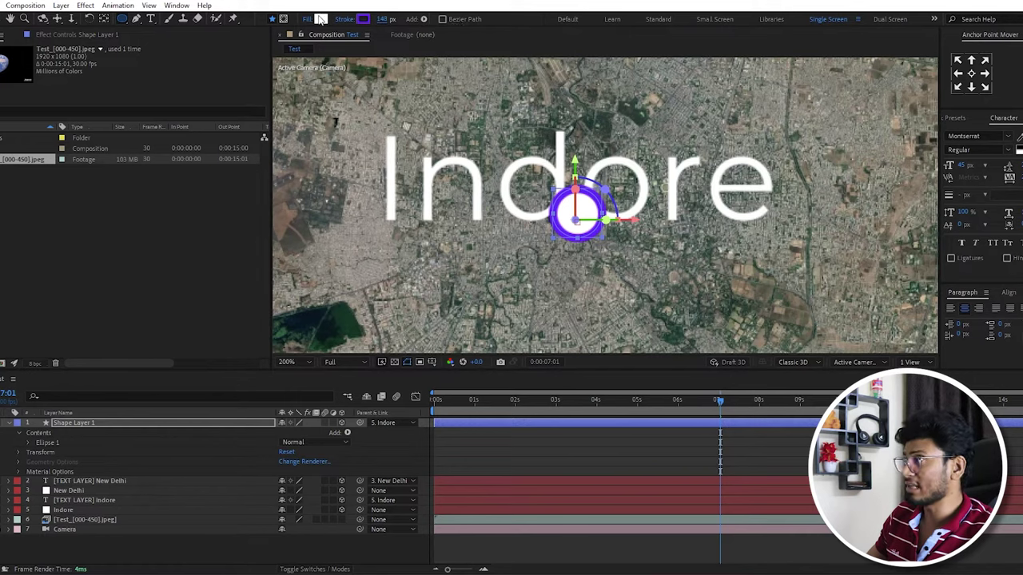
left_click(320, 19)
left_click(739, 386)
left_click(843, 385)
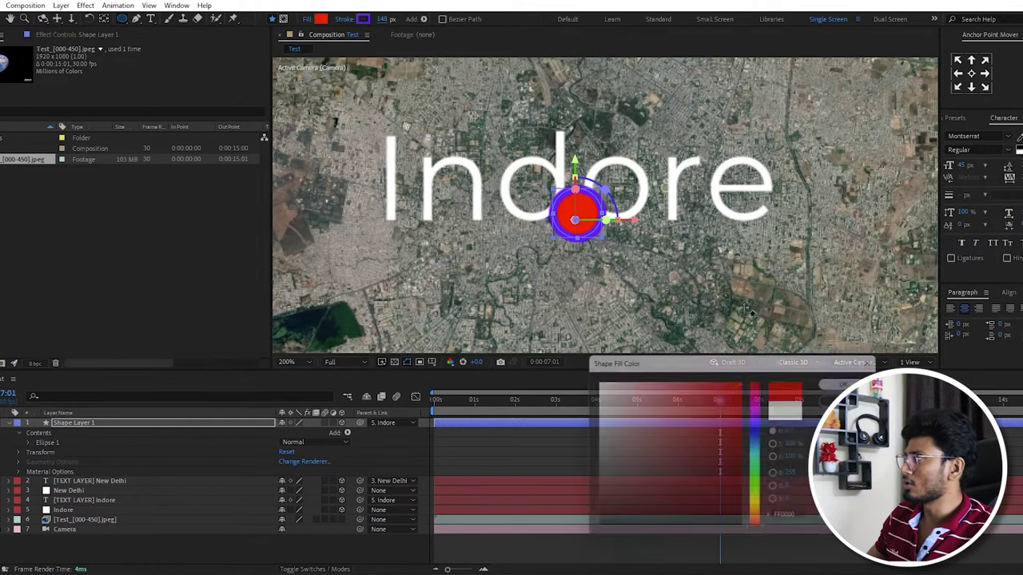
left_click(364, 19)
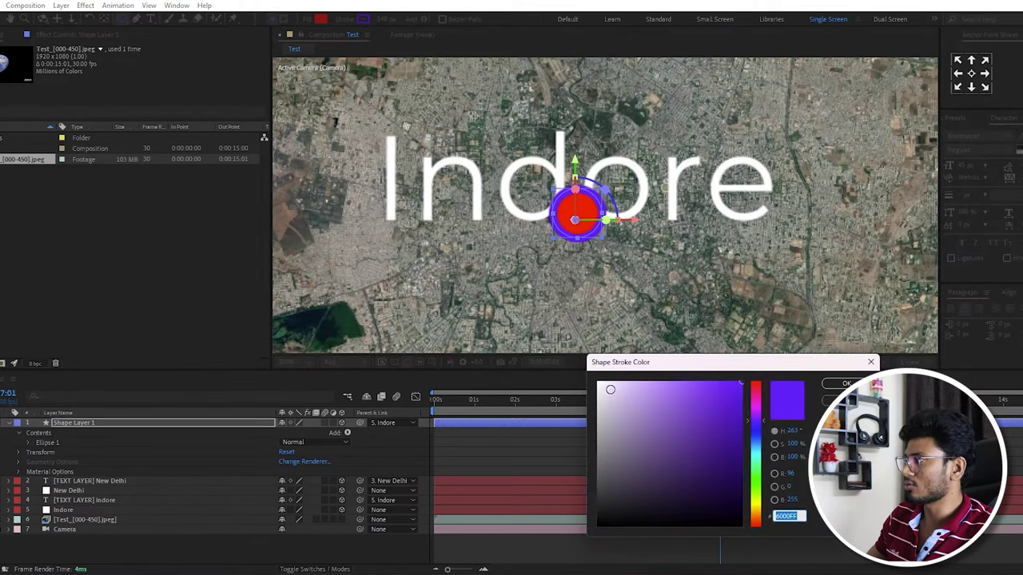
left_click(611, 389)
left_click(845, 383)
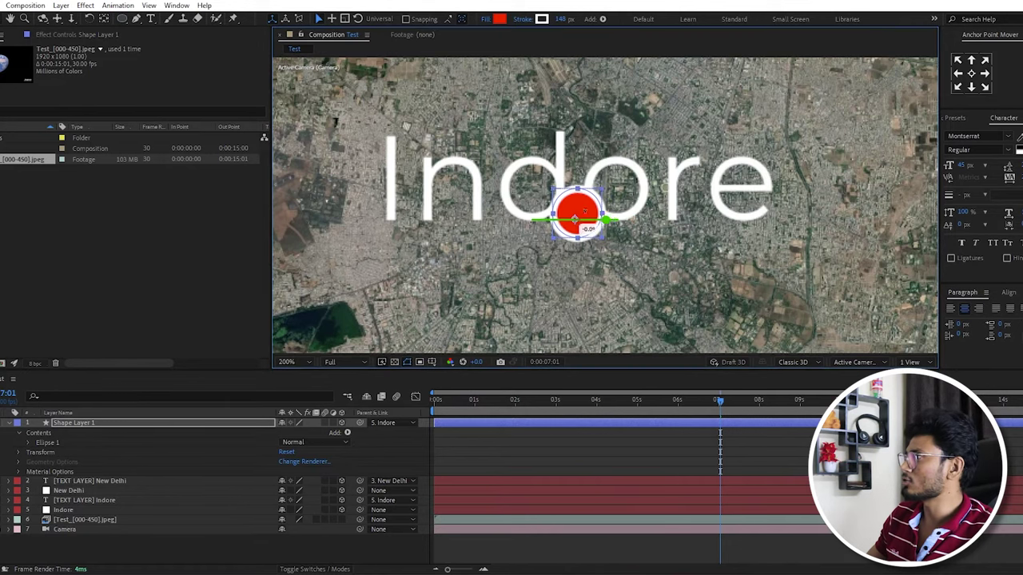
Step: Scrub through the fly-in to check the red dot over Indore, then select it
left_click(613, 401)
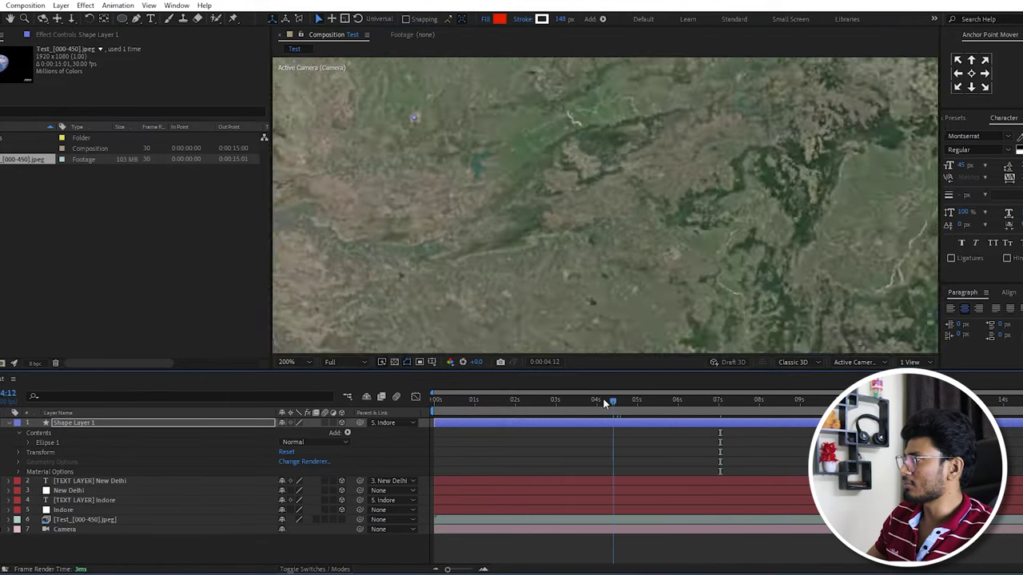
left_click_drag(605, 404, 531, 406)
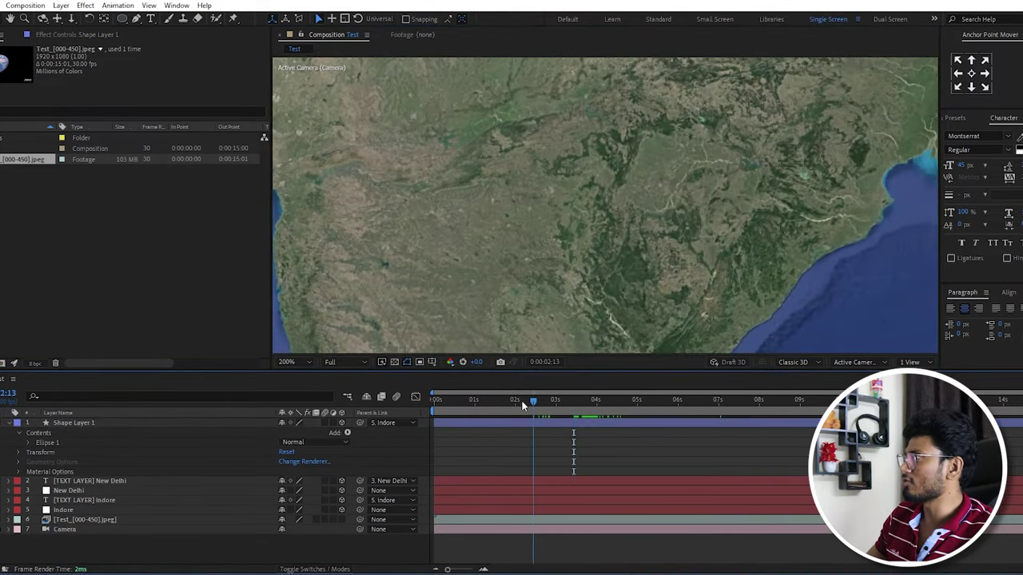
mouse_move(532, 406)
left_mouse_down()
mouse_move(636, 408)
mouse_move(610, 403)
left_mouse_up()
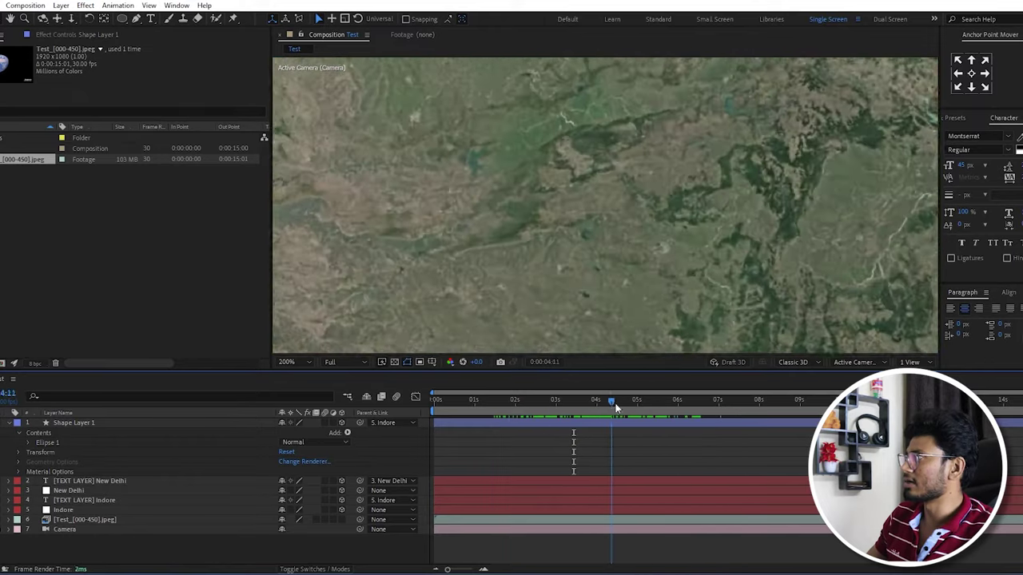
left_click_drag(610, 402, 660, 398)
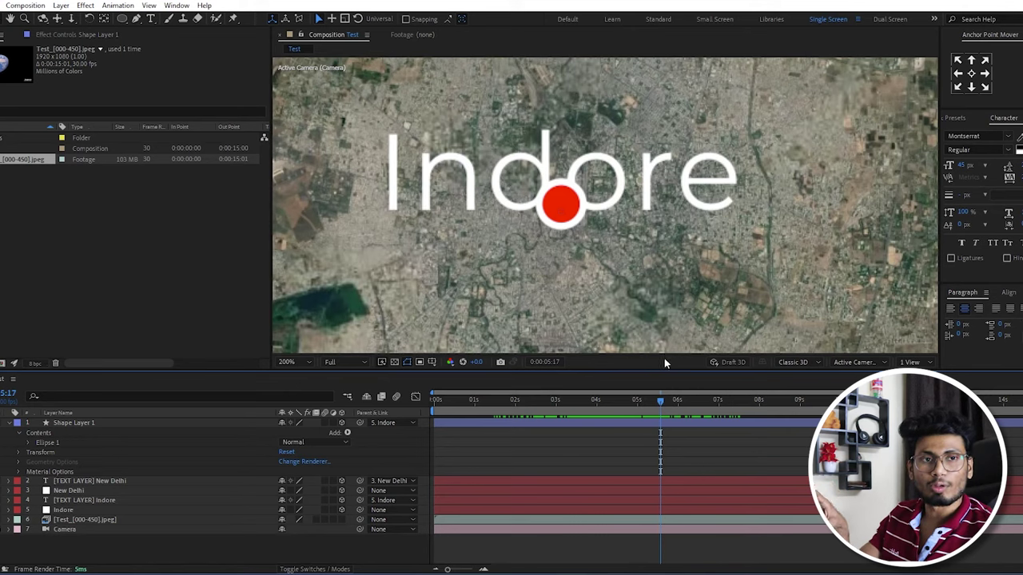
left_click(560, 206)
Step: Move the red dot above the Indore label and shift the label down to -261.2, 295.4
left_click_drag(559, 206, 573, 125)
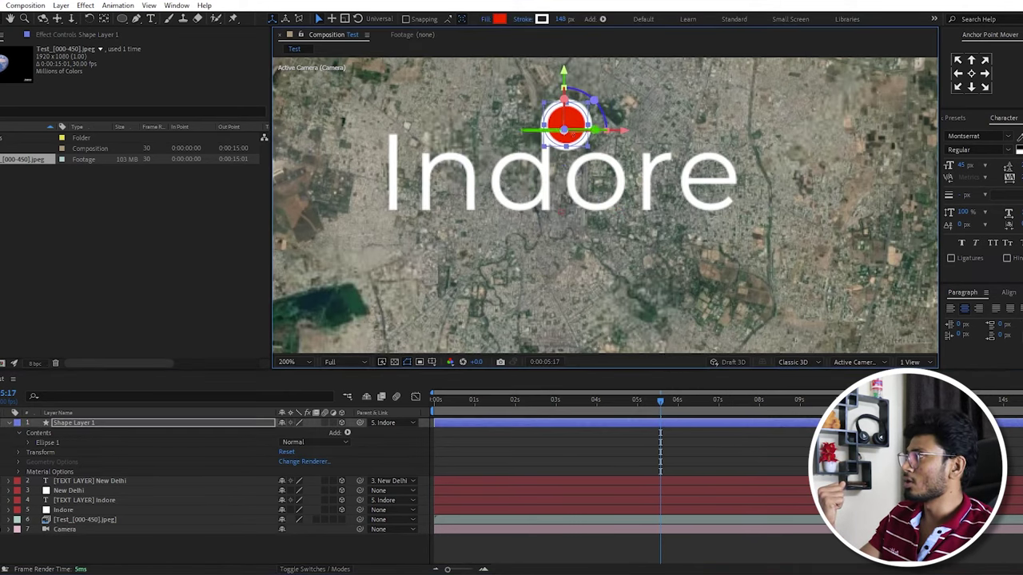
left_click(573, 188)
left_click_drag(583, 164, 580, 194)
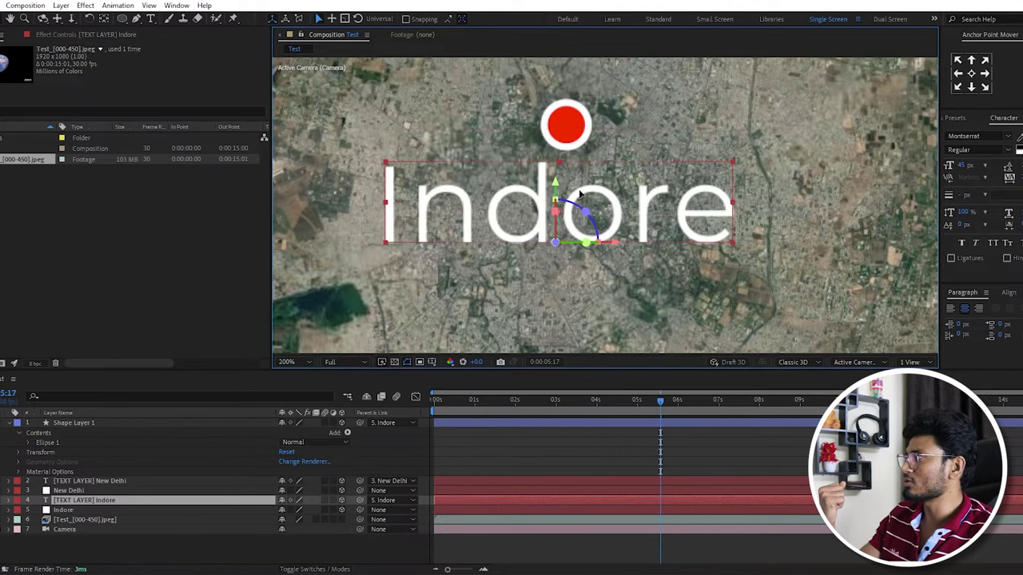
key("Return")
left_click_drag(570, 118, 564, 122)
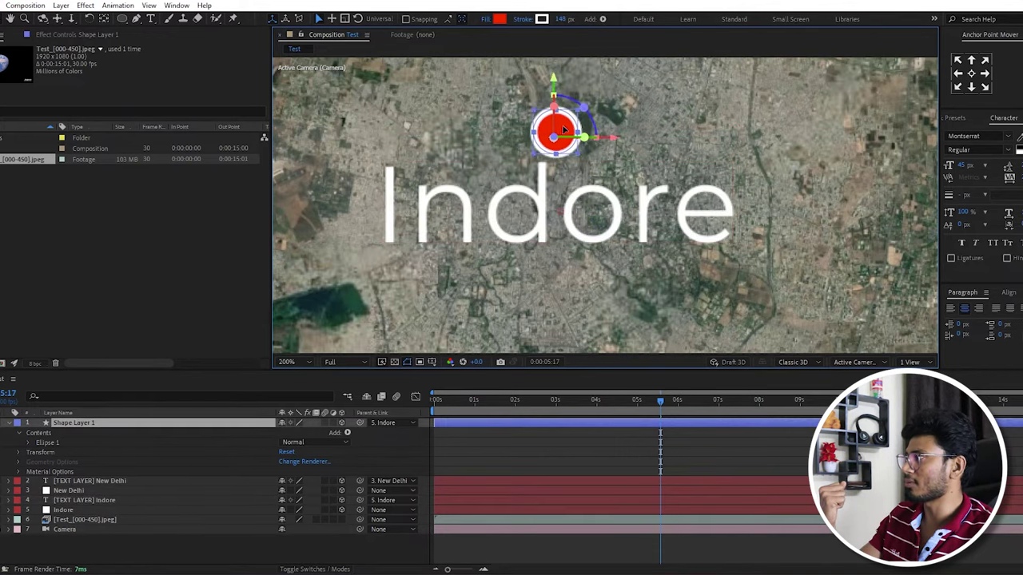
left_click(578, 202)
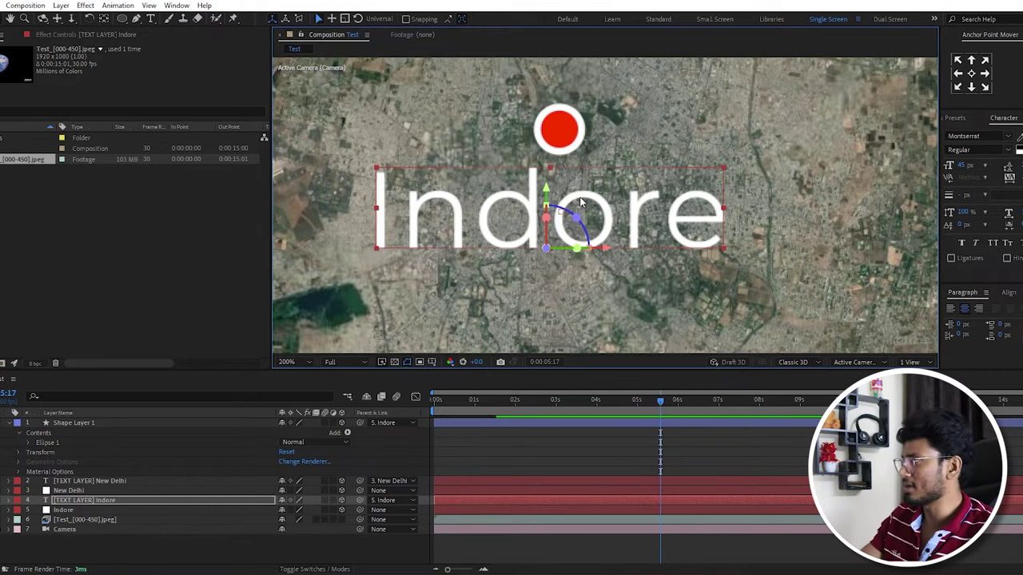
key("p")
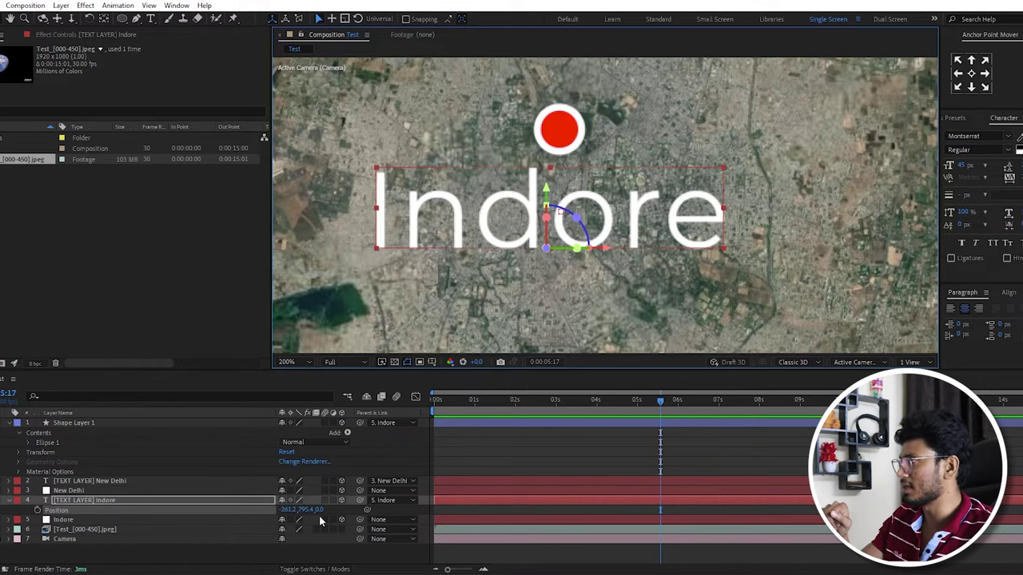
Step: Set the Indore label's font style to Montserrat ExtraBold
left_click(1008, 150)
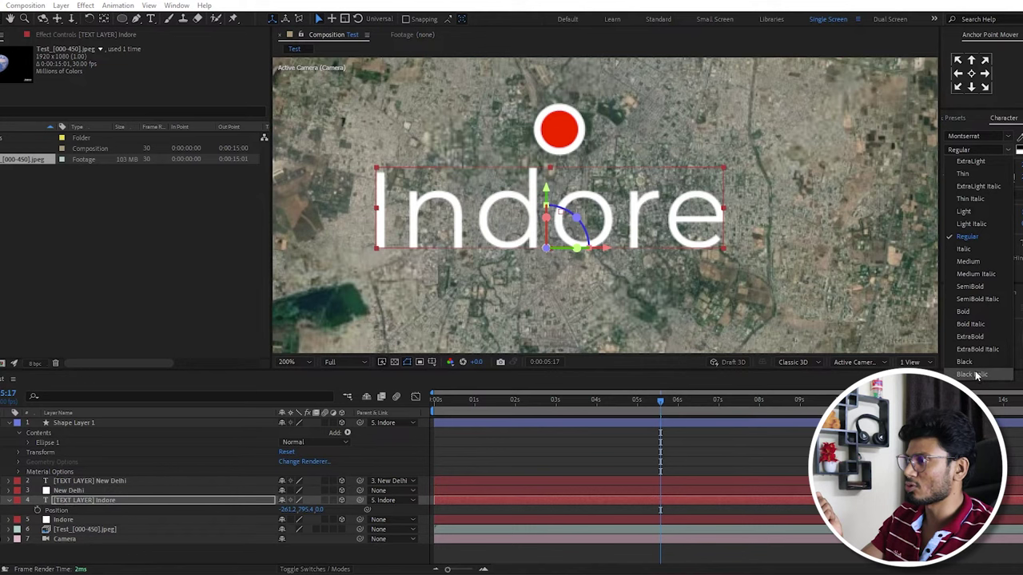
left_click(970, 336)
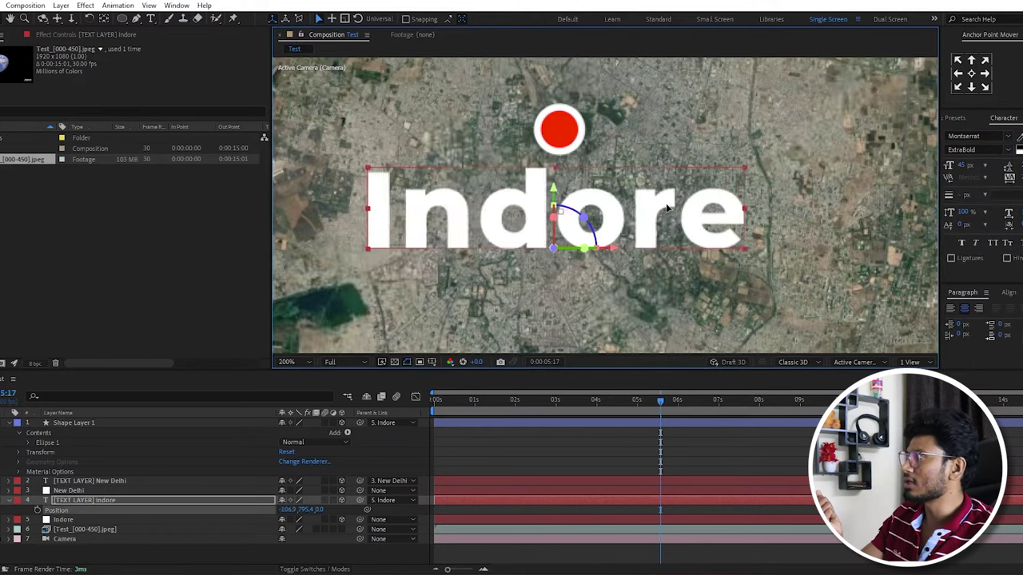
scroll(541, 224, "down", 4)
scroll(541, 225, "down", 1)
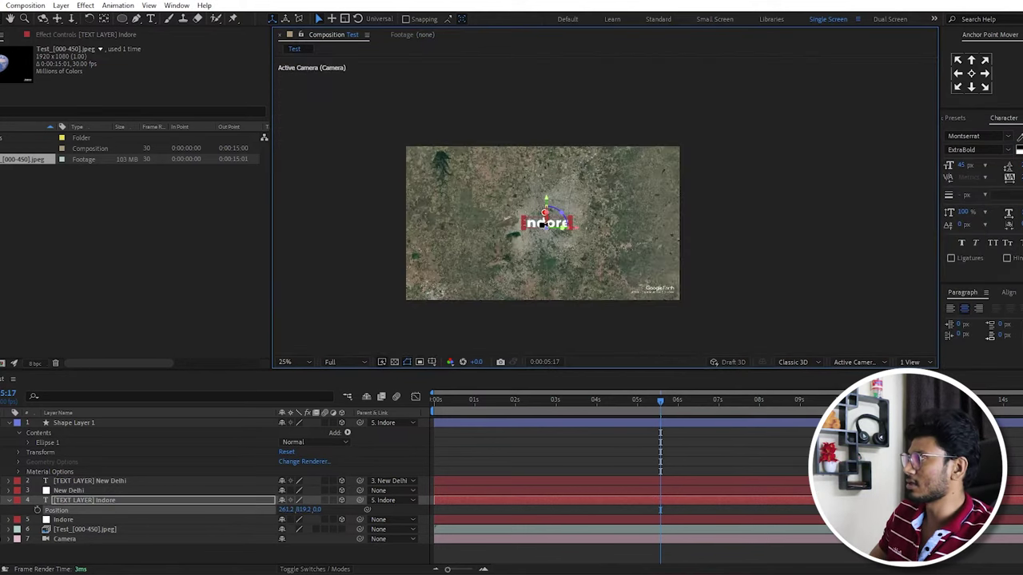
Step: At the New Delhi shot, duplicate the red dot's Shape Layer 1 with Ctrl+D
left_click_drag(694, 399, 888, 400)
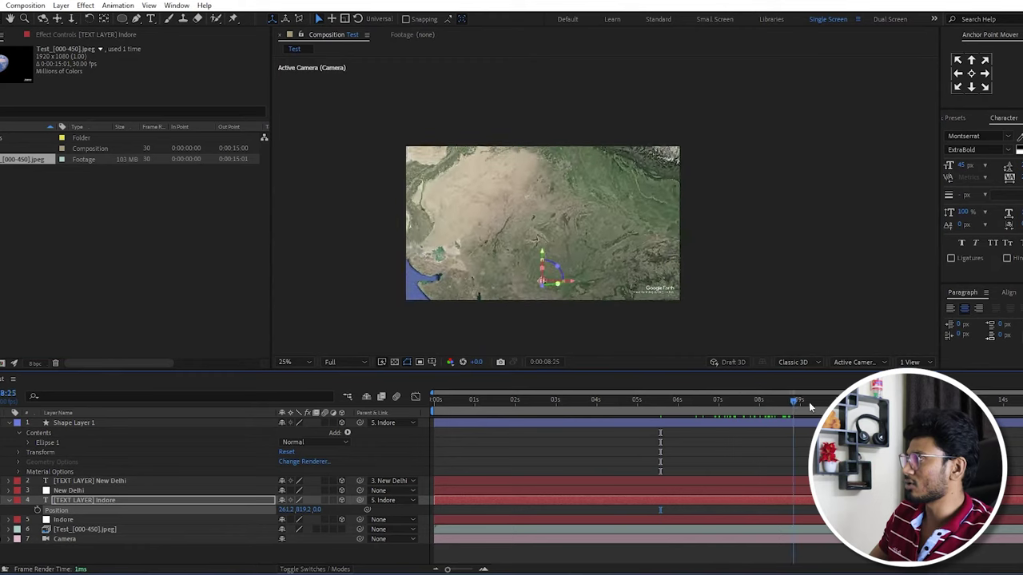
left_click(593, 445)
left_click(597, 424)
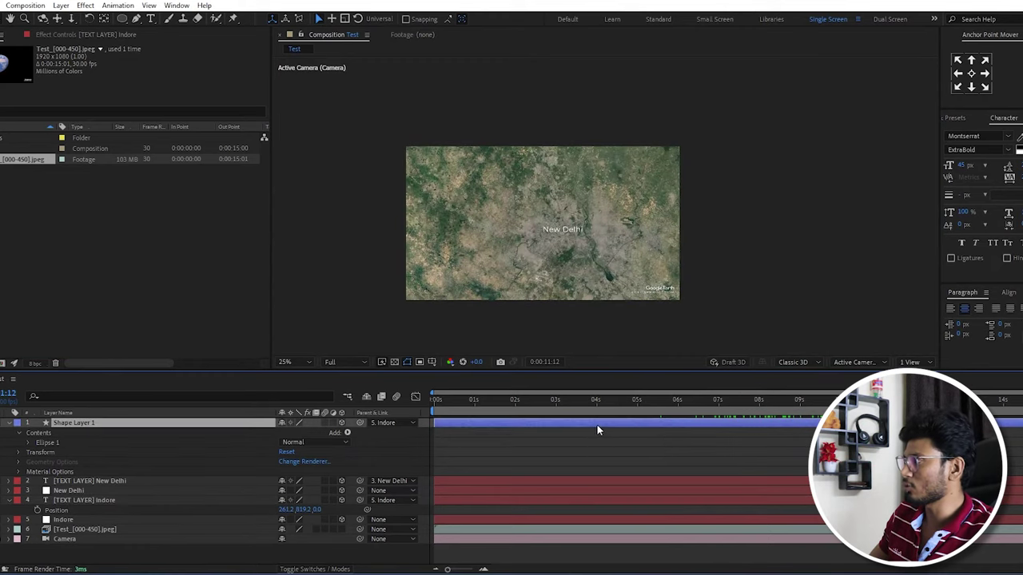
key("ctrl+d")
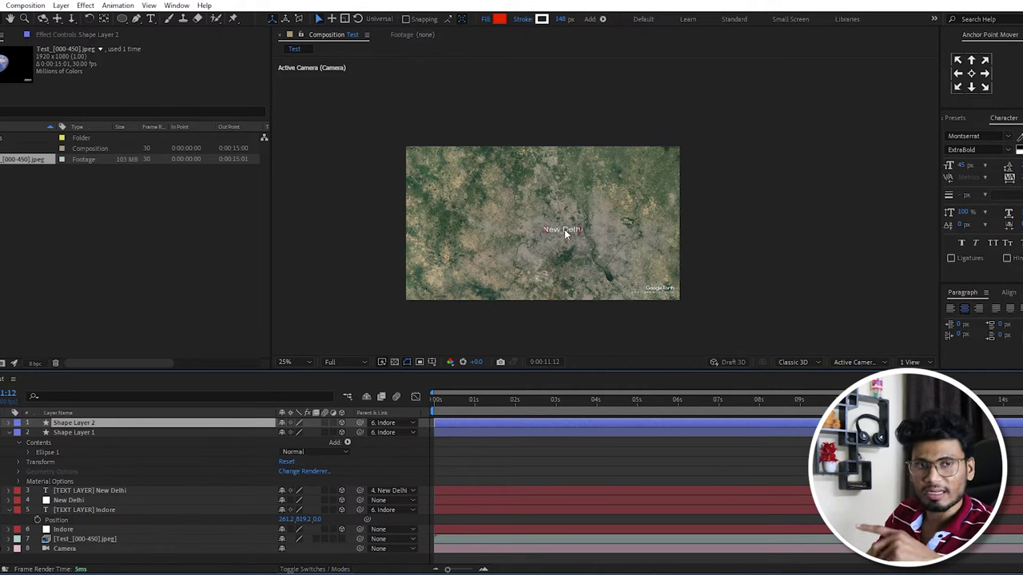
Step: Parent the copied dot Shape Layer 2 to New Delhi and zero its position values
left_click(387, 423)
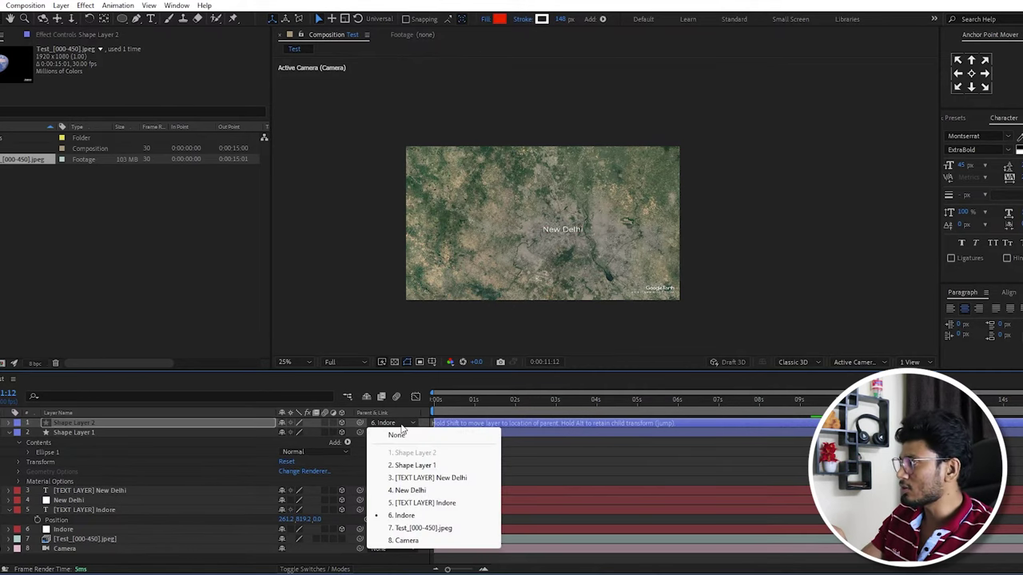
left_click(392, 489)
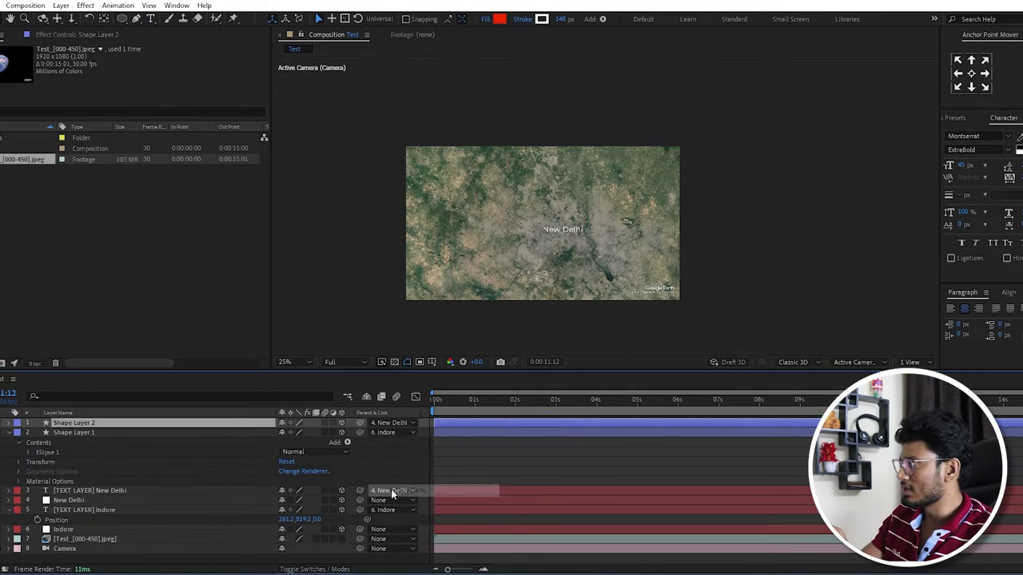
left_click(403, 423)
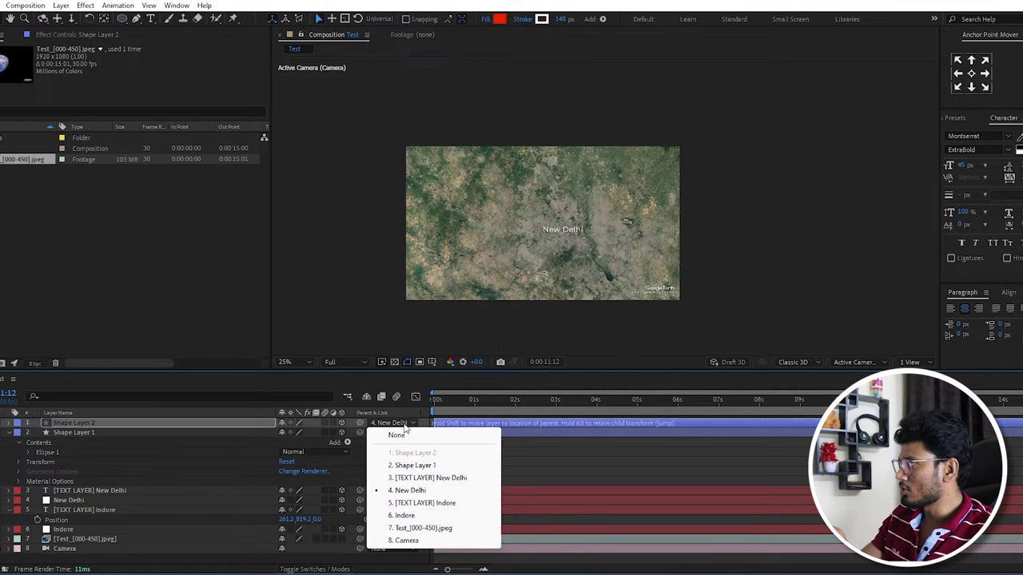
left_click(408, 494)
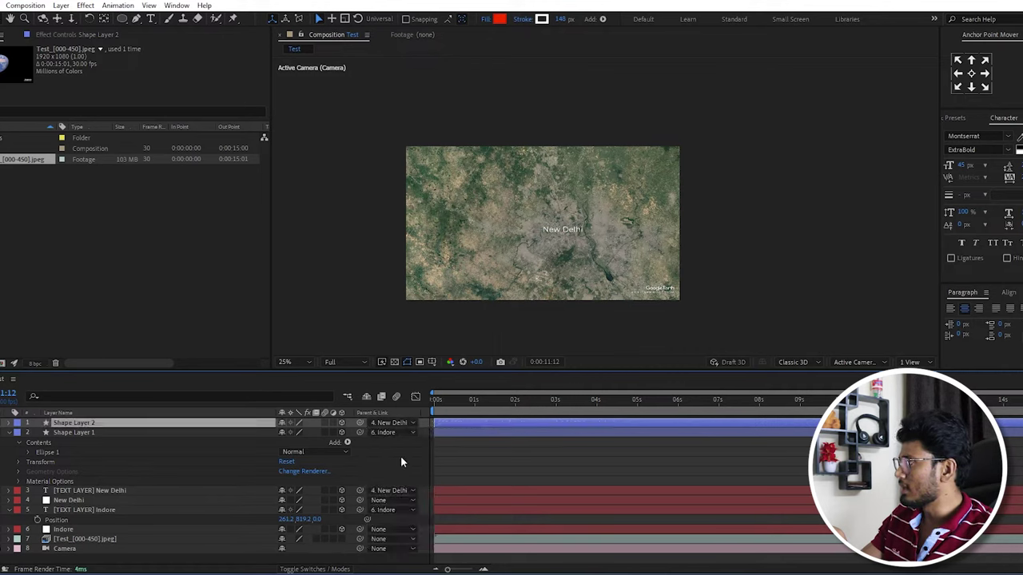
key("p")
left_click(284, 432)
type("0")
key("Tab")
type("0")
key("Return")
Step: Reset the copied dot's Orientation to 0°, 0°, 0° so it lies flat
key("r")
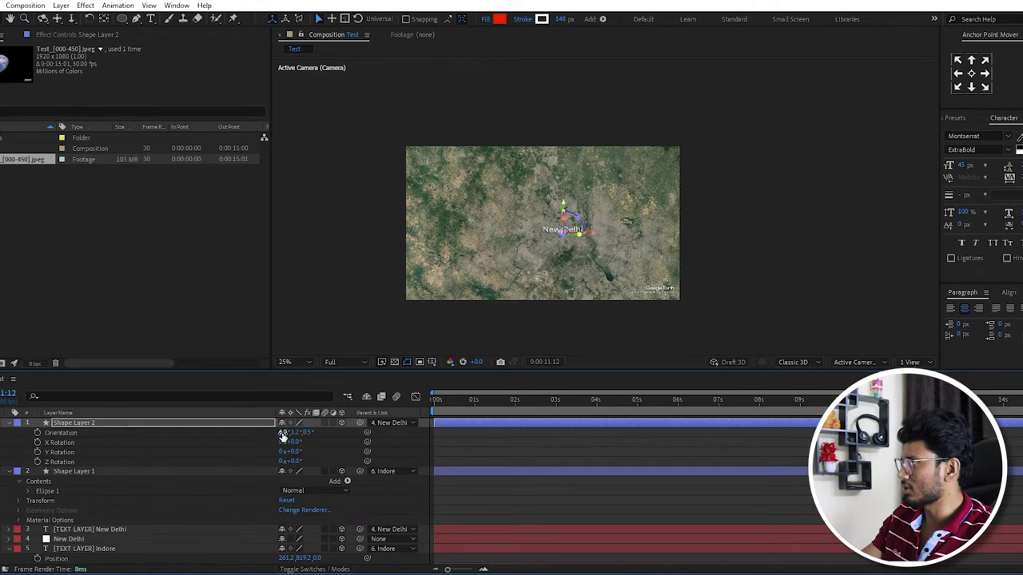
left_click(283, 433)
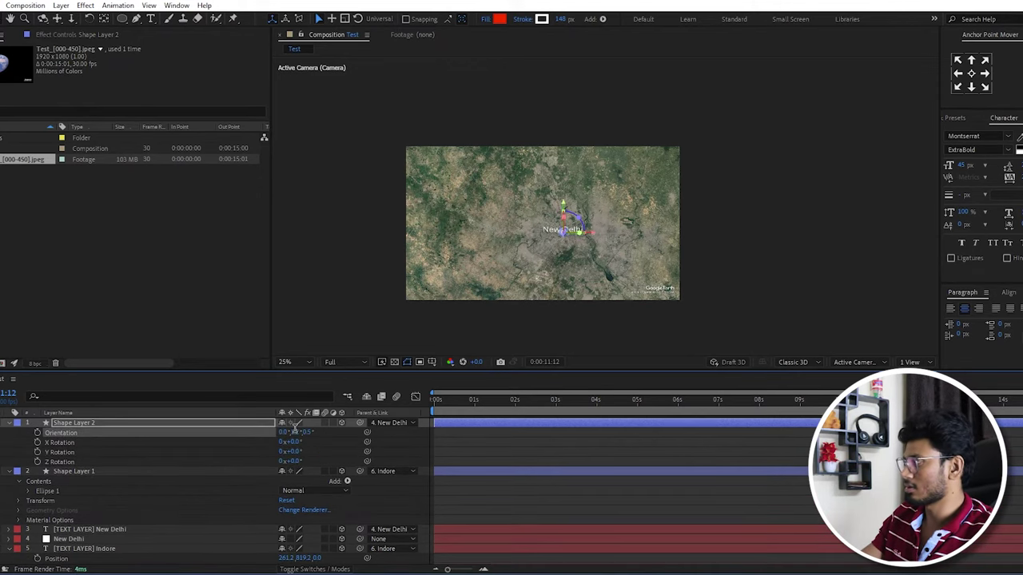
left_click_drag(306, 434, 308, 434)
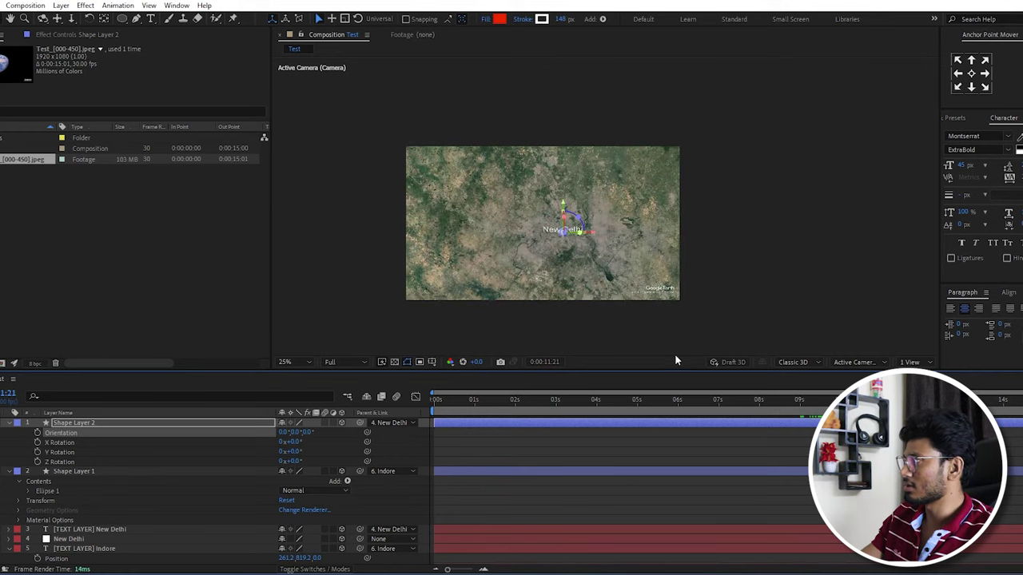
left_click(721, 321)
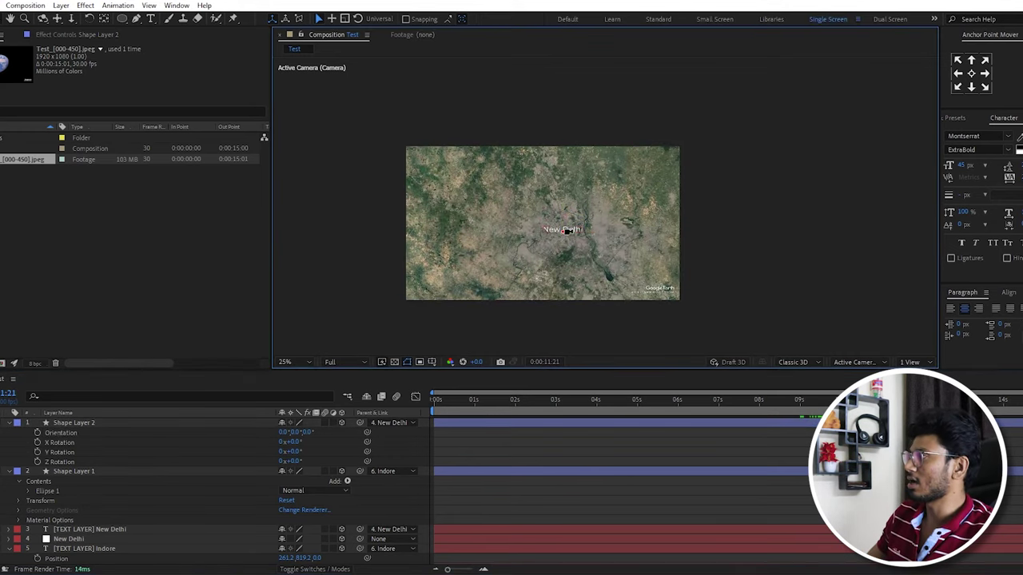
Step: Move the New Delhi red dot to sit just below the label
scroll(566, 237, "up", 2)
scroll(539, 238, "up", 2)
left_click(547, 232)
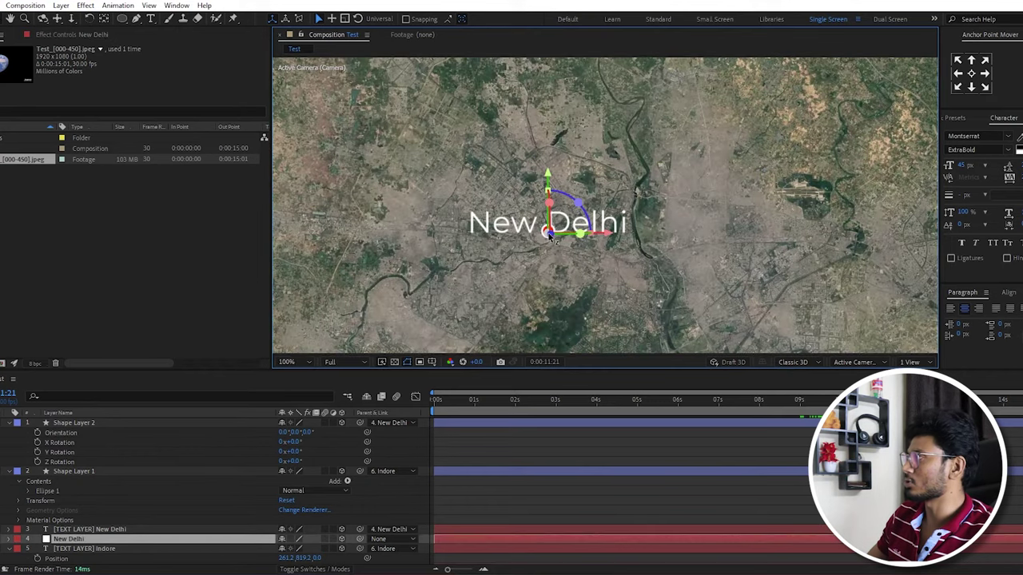
left_click_drag(546, 233, 543, 247)
left_click(726, 441)
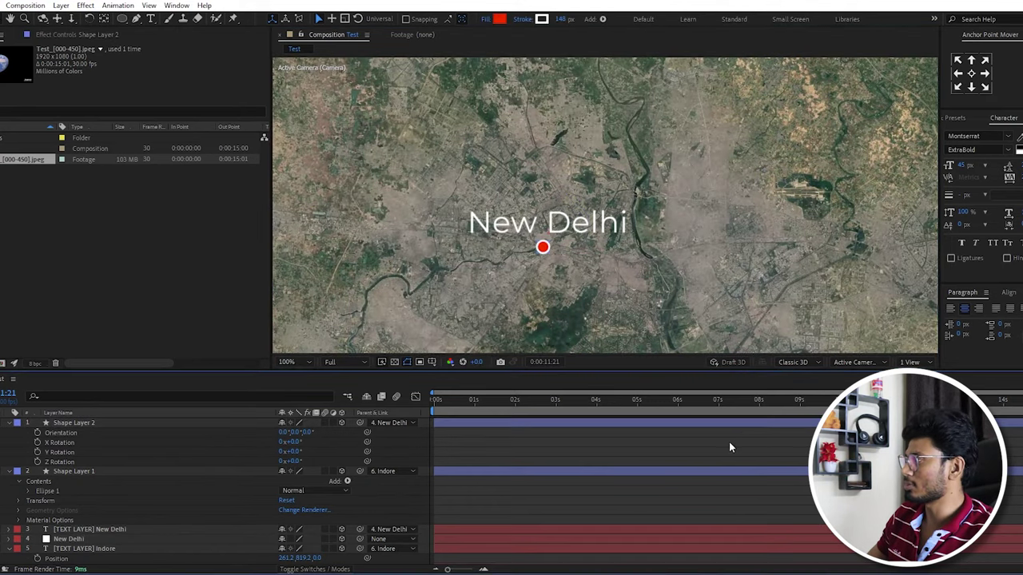
Step: Set the New Delhi label's font style to ExtraBold
left_click(744, 428)
left_click(552, 222)
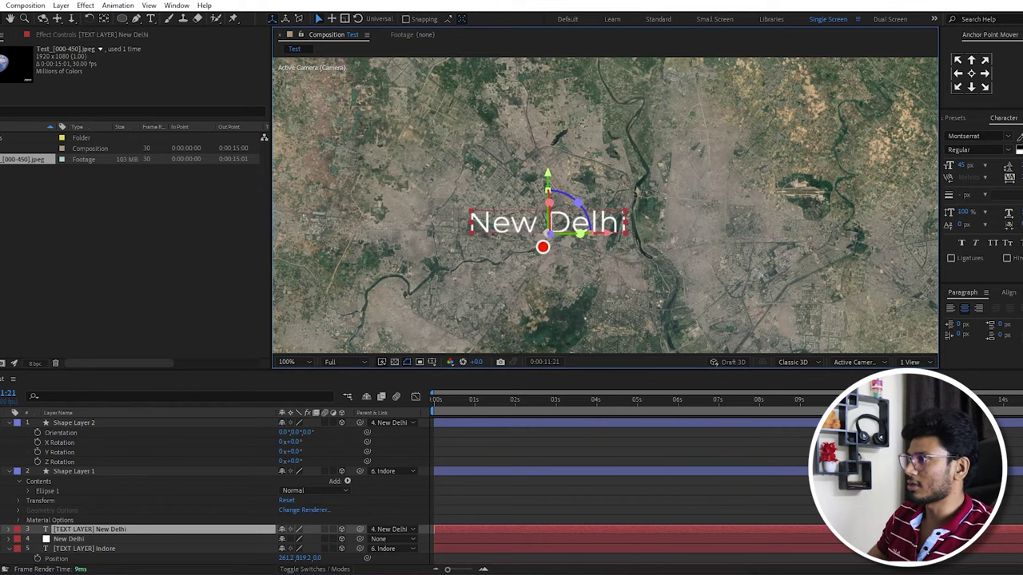
left_click(1009, 152)
left_click(970, 336)
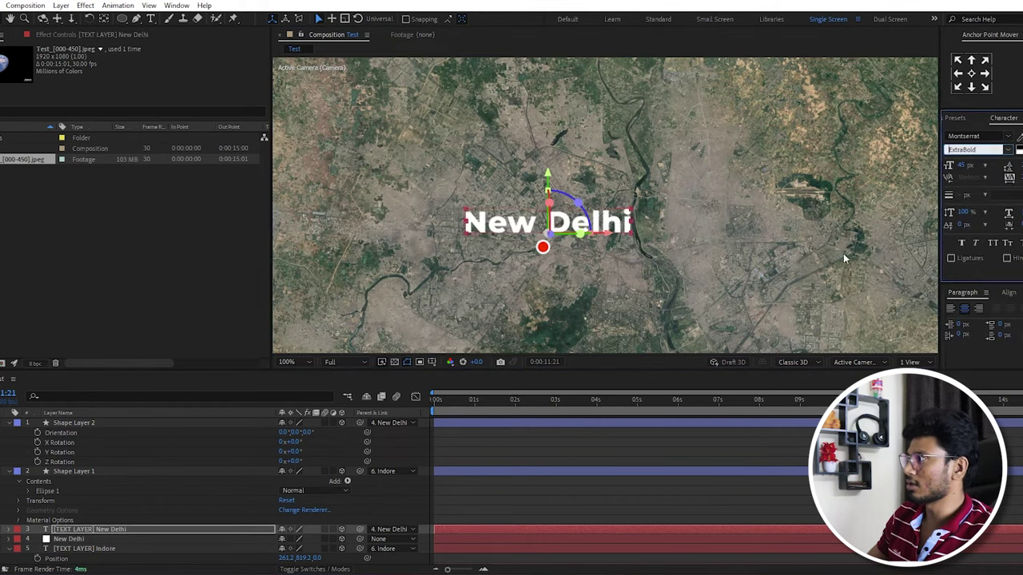
Step: Preview the fly-in from the start and replay around the New Delhi close-up near 12s
scroll(660, 238, "down", 2)
scroll(660, 238, "down", 2)
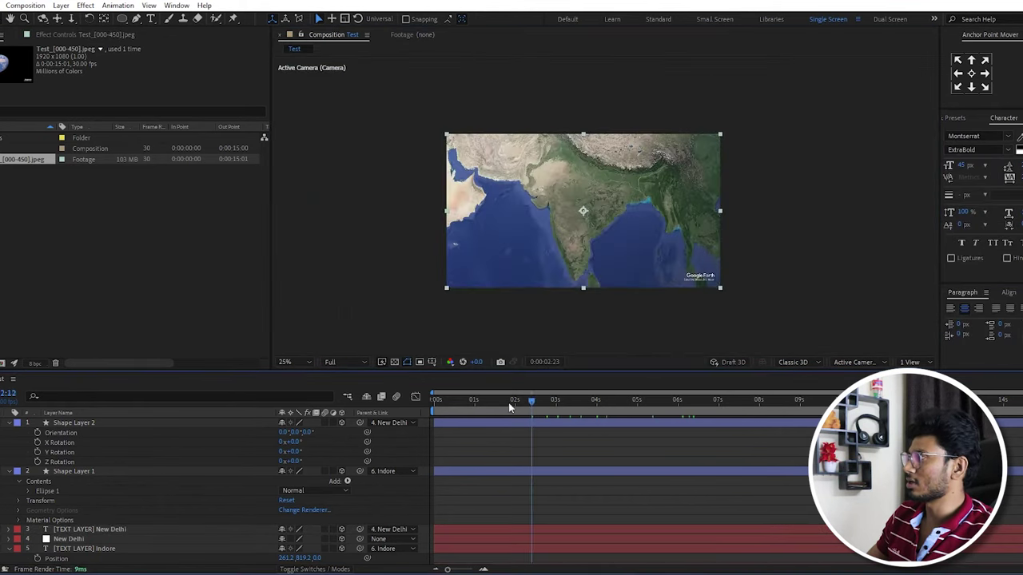
left_click_drag(694, 406, 414, 403)
key("space")
key("shift+slash")
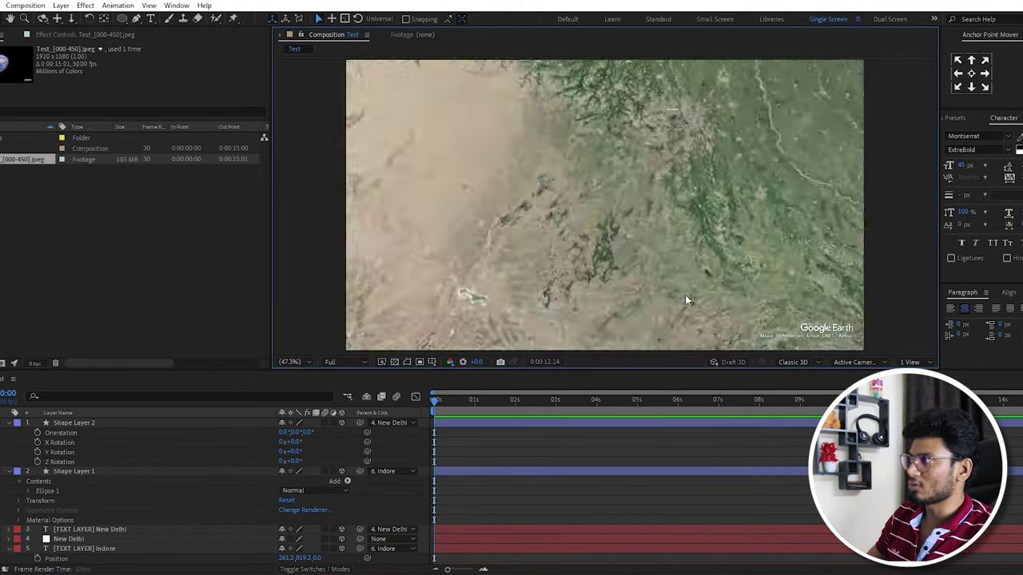
key("space")
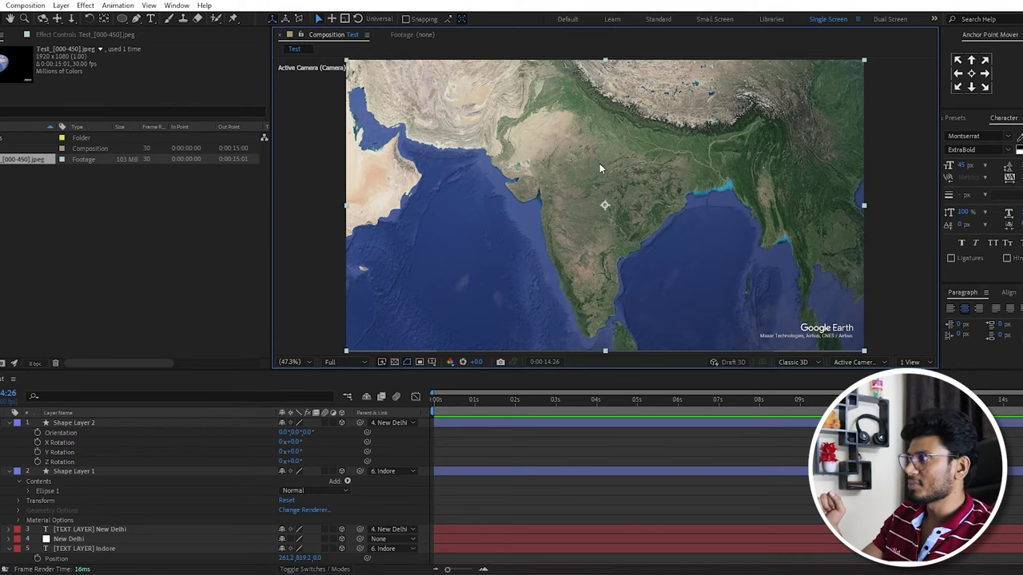
left_click_drag(1014, 399, 923, 400)
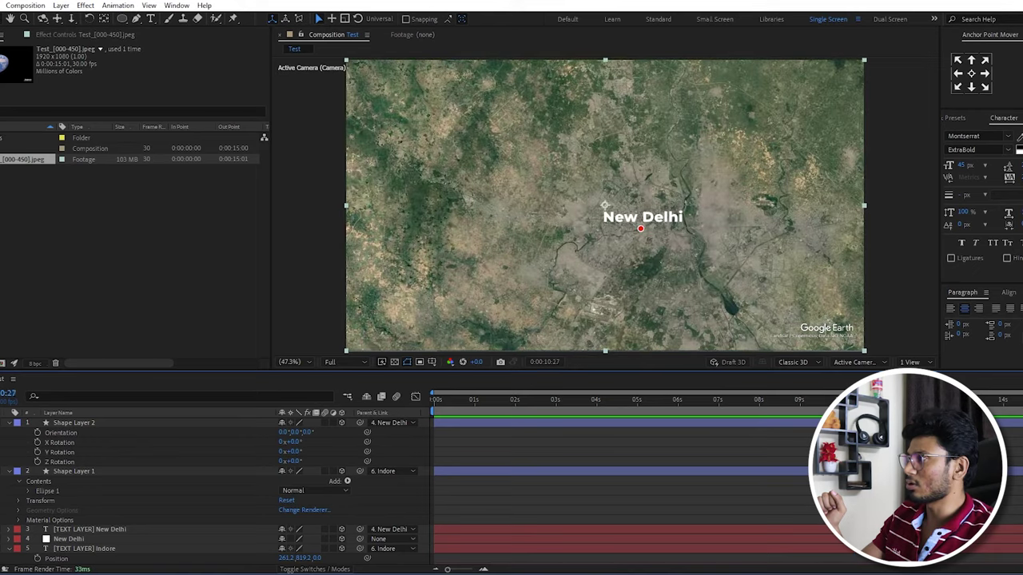
key("space")
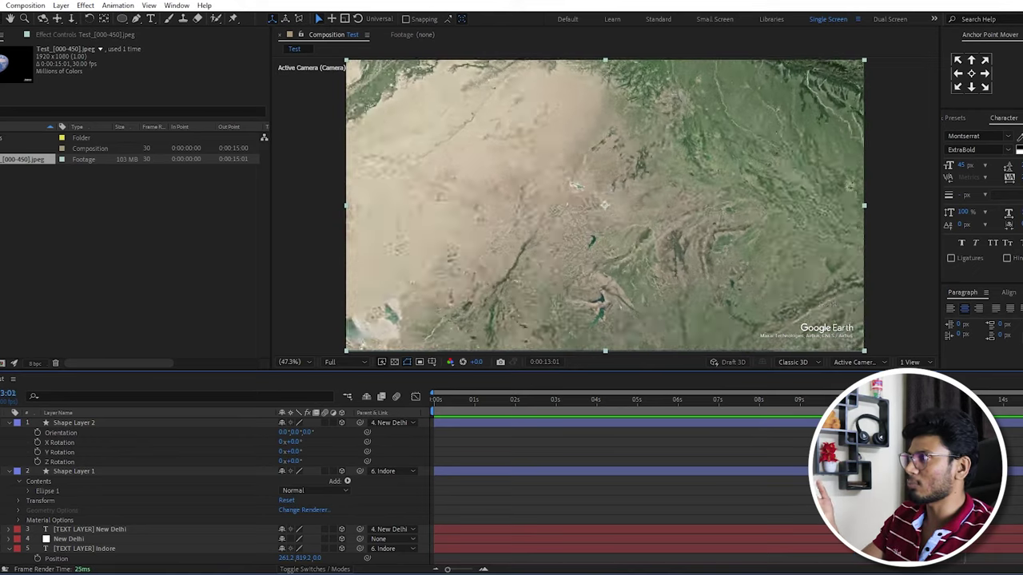
left_click_drag(975, 400, 939, 399)
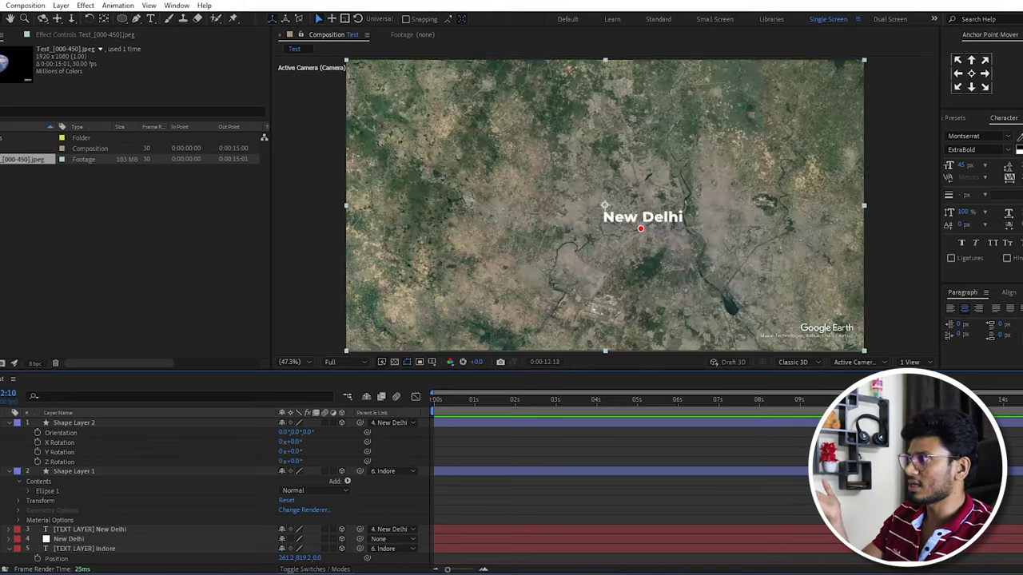
left_click(73, 422)
left_click_drag(923, 400, 928, 400)
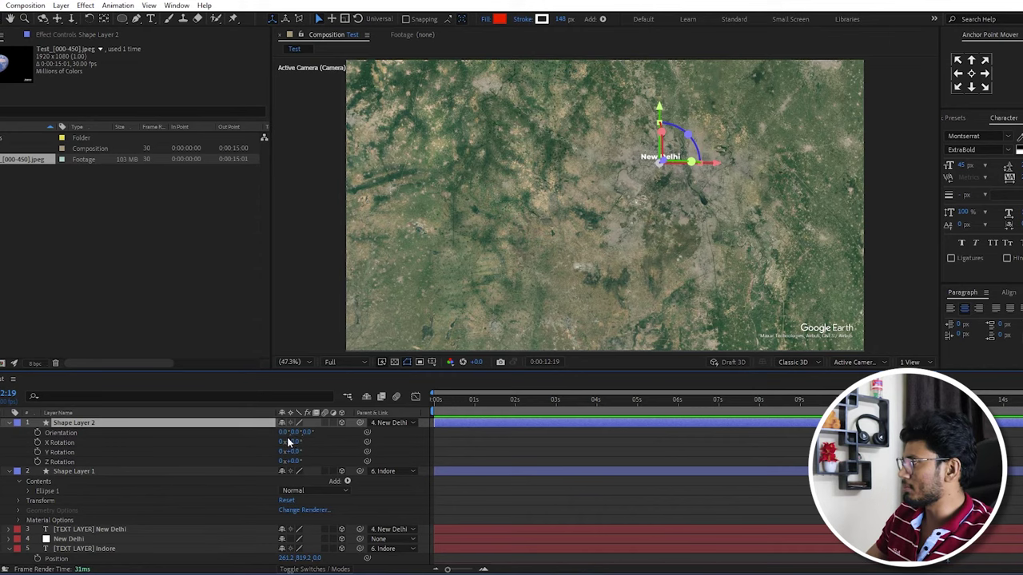
Step: Show Scale on the dot and label layers and set the marker dots to 10000%
key("s")
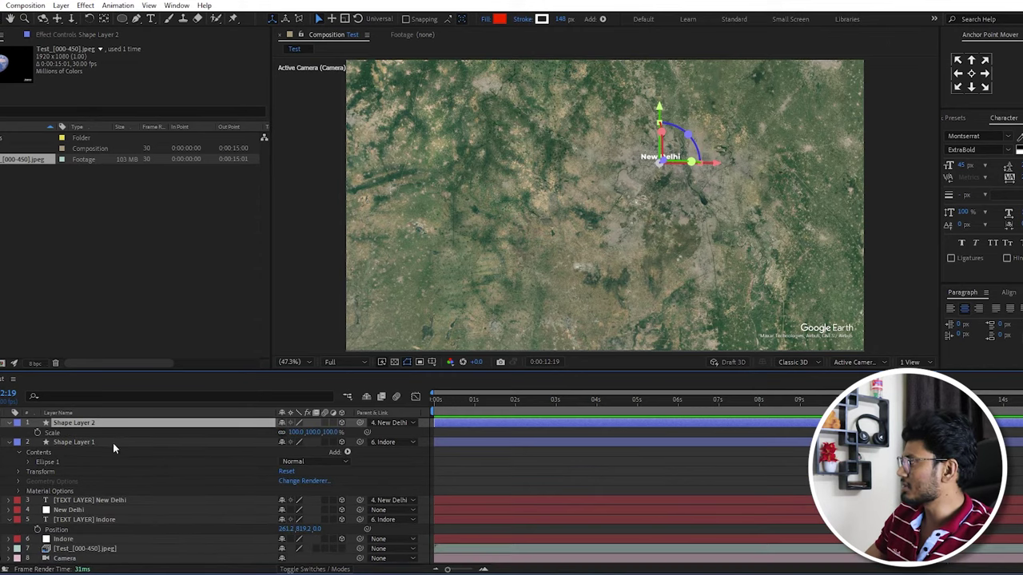
left_click(113, 443)
key("s")
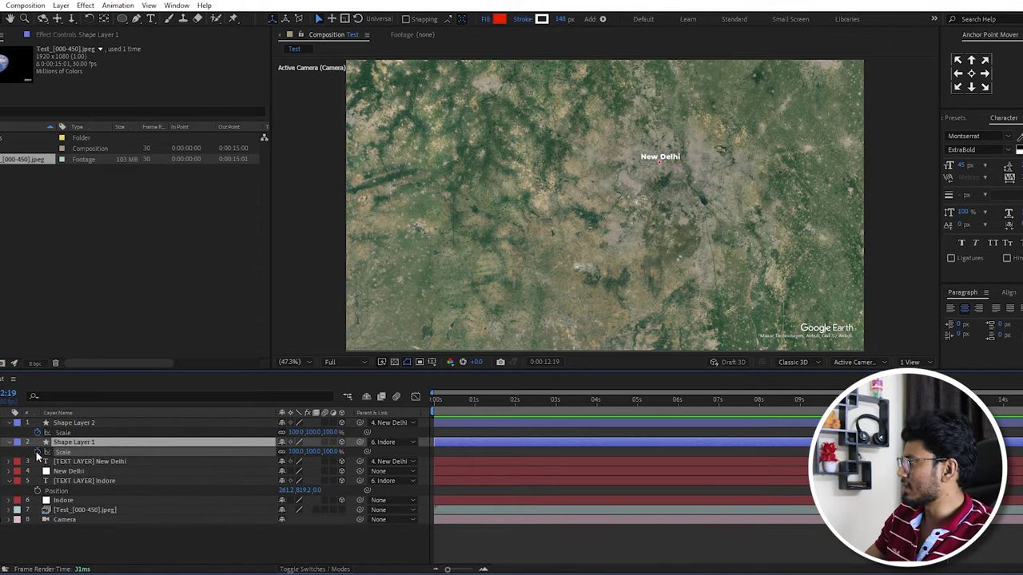
left_click(102, 472)
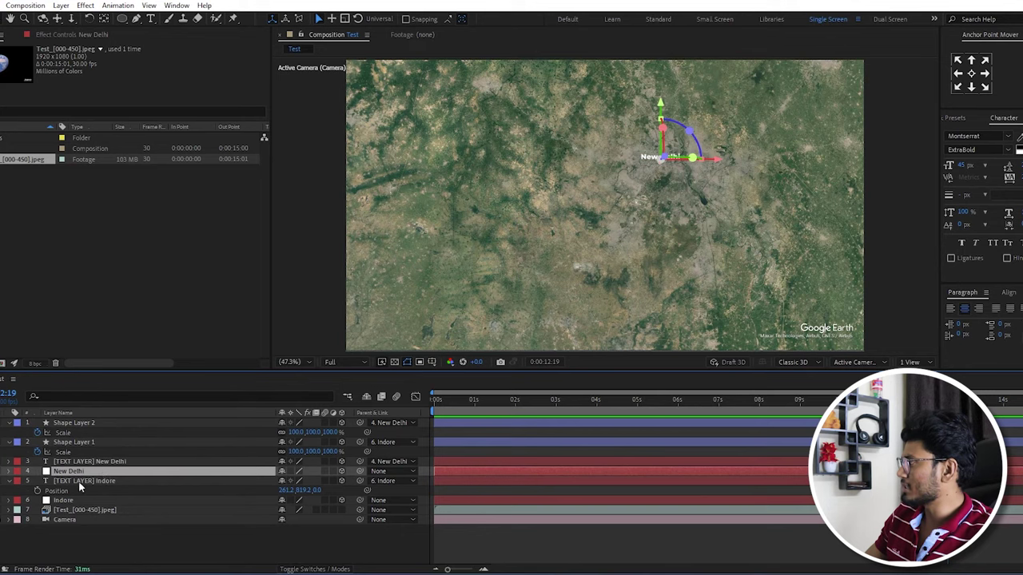
key("s")
left_click(37, 488)
key("s")
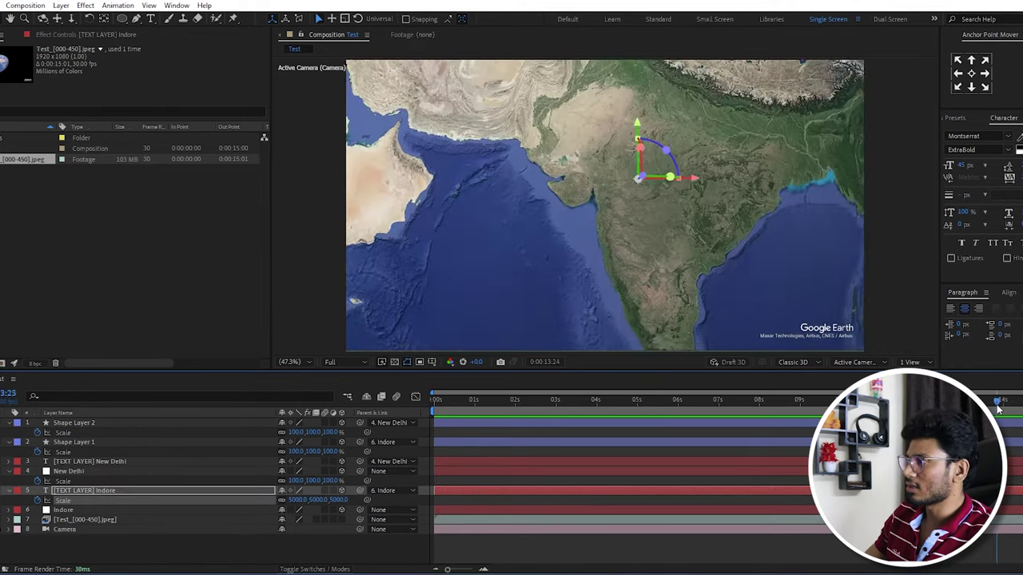
left_click(296, 433)
type("10000")
key("Tab")
type("100")
key("Return")
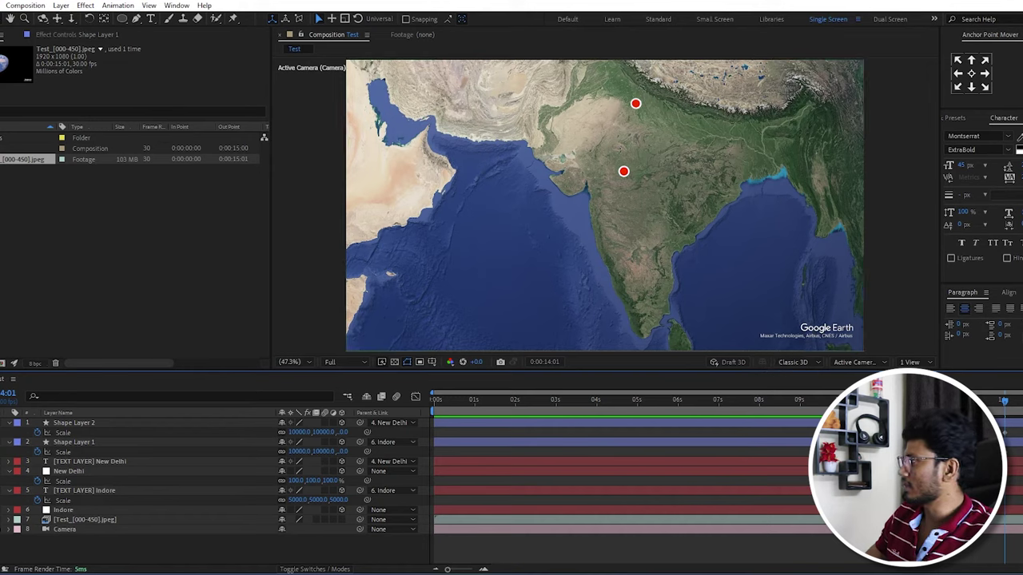
Step: Enlarge the New Delhi and Indore labels, Indore to 20000% scale, at 14:01
left_click(68, 471)
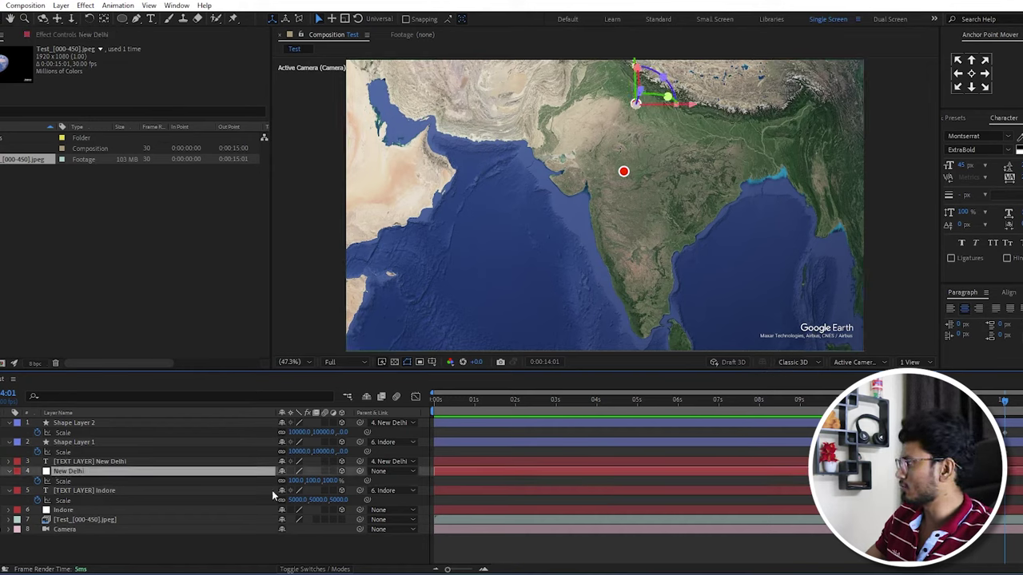
left_click(298, 471)
type("1")
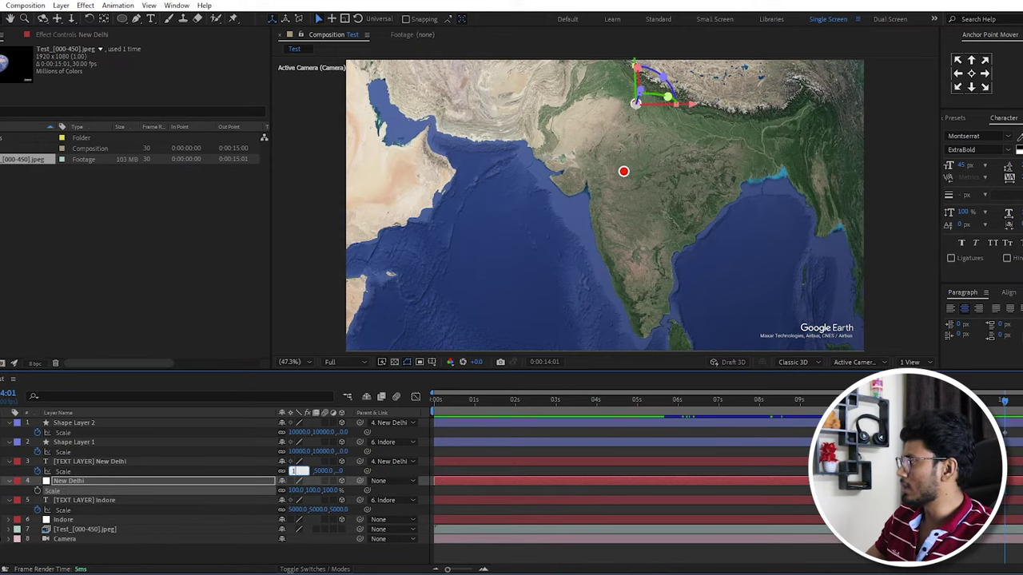
type("000")
key("Return")
left_click(303, 471)
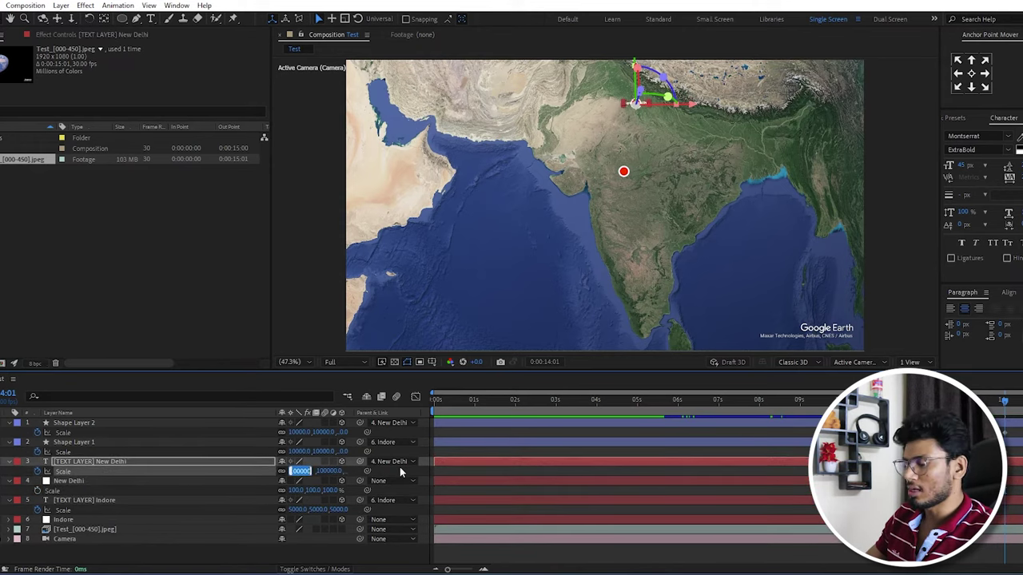
type("5000")
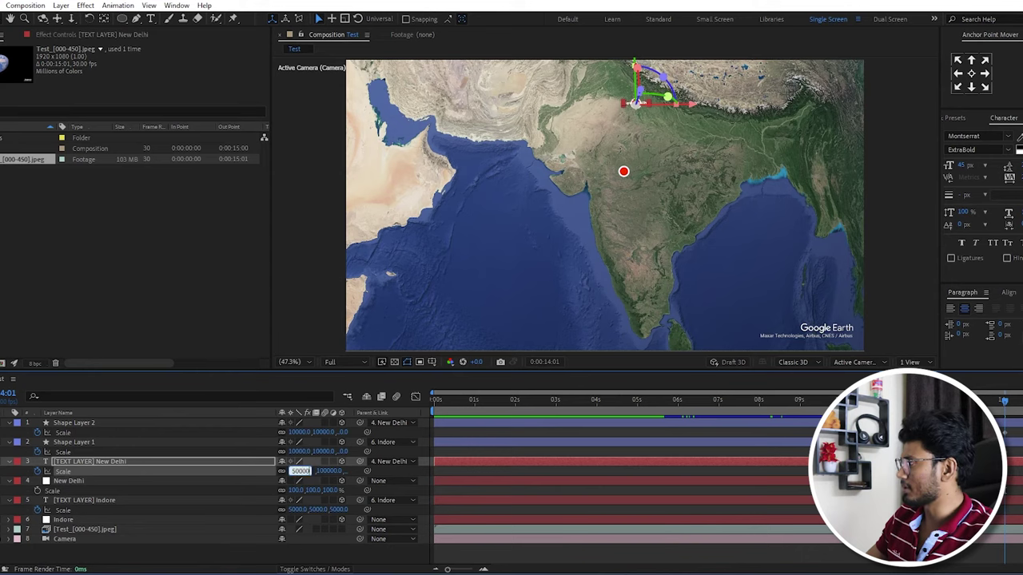
key("Return")
left_click(300, 471)
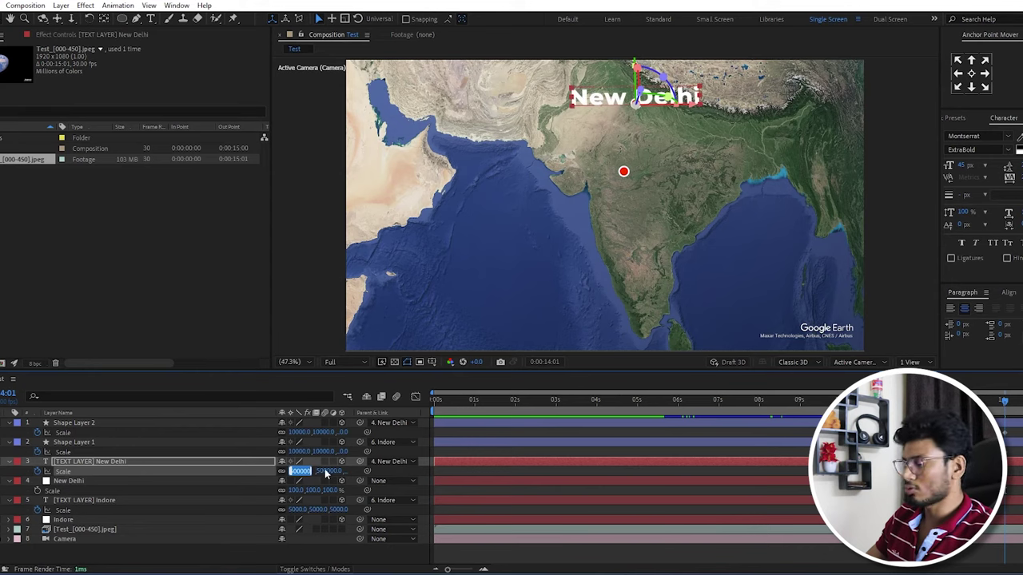
type("20000")
key("Return")
left_click(301, 509)
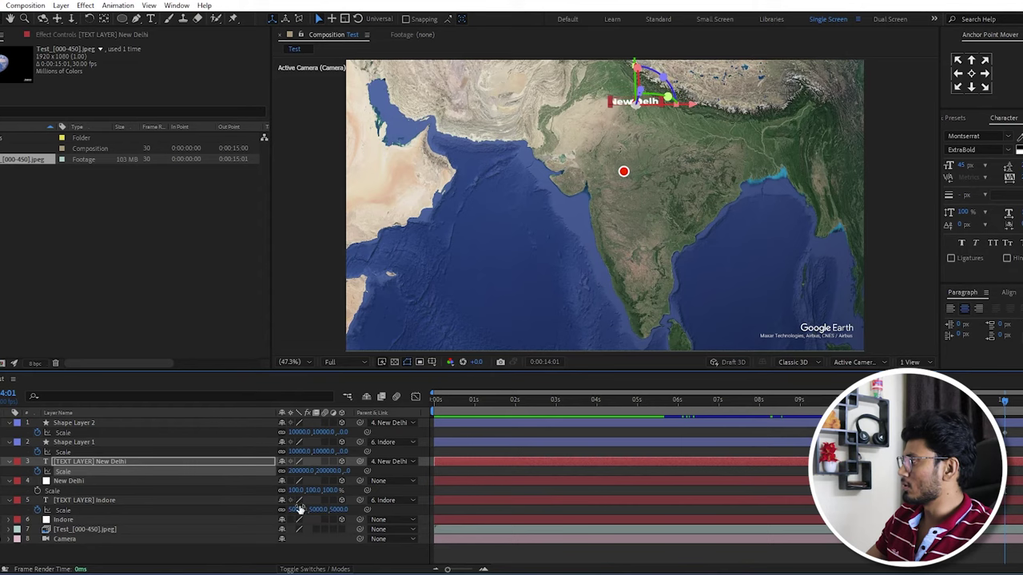
type("20000.0")
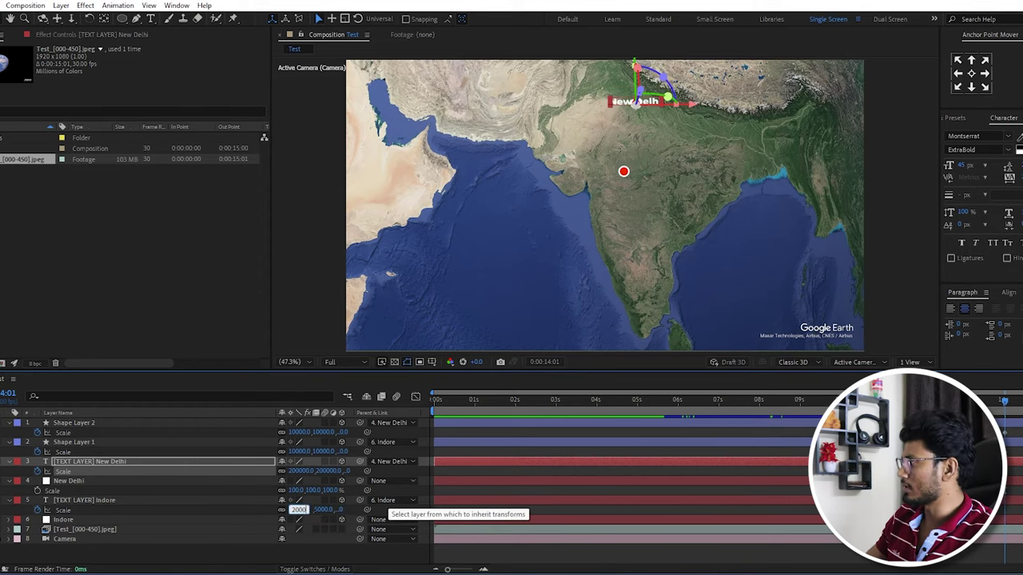
key("Return")
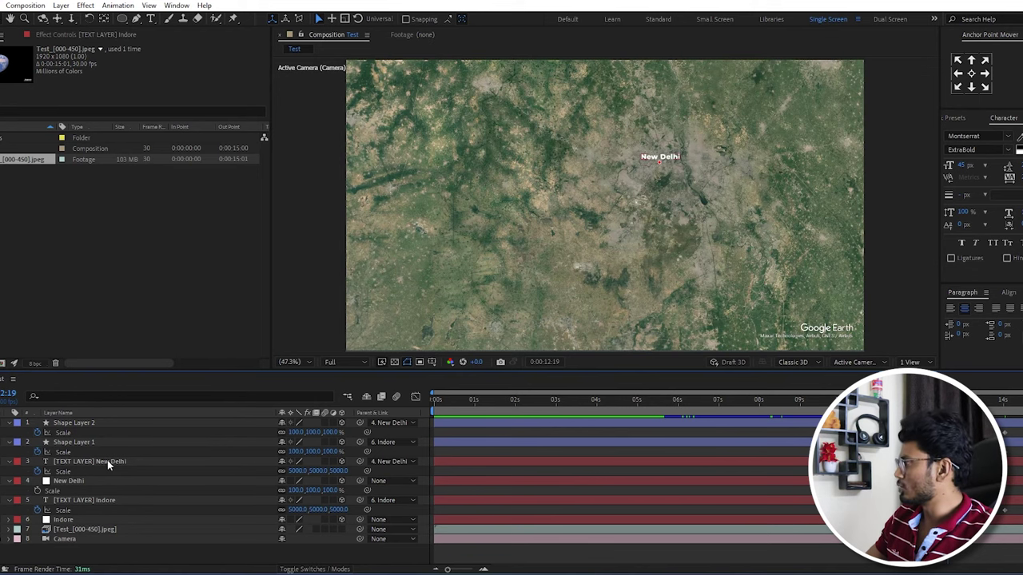
left_click(90, 462)
Step: Rewind the Test composition to 0:00 and play the full globe-to-India animation
key("p")
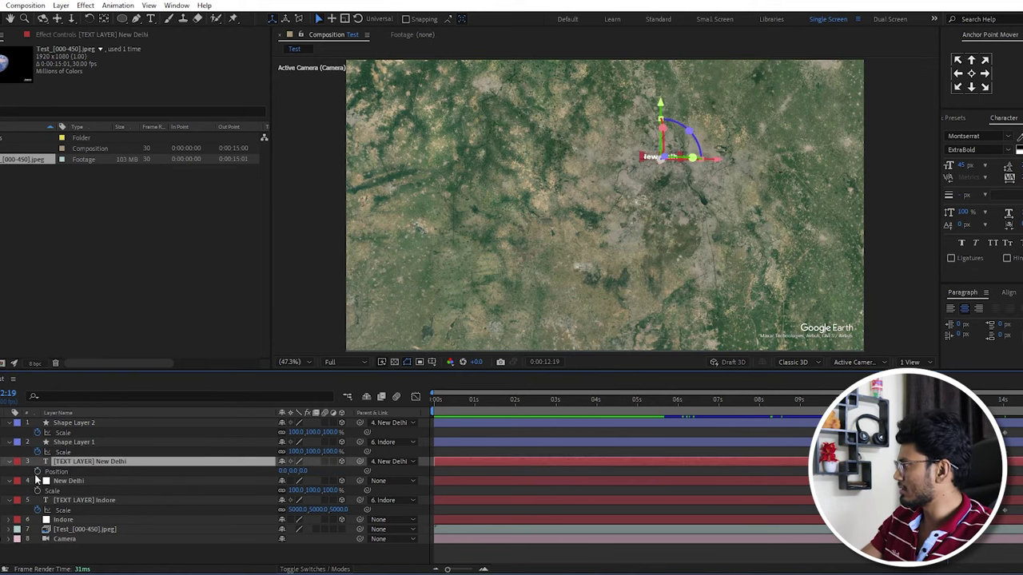
left_click_drag(688, 400, 429, 409)
key("space")
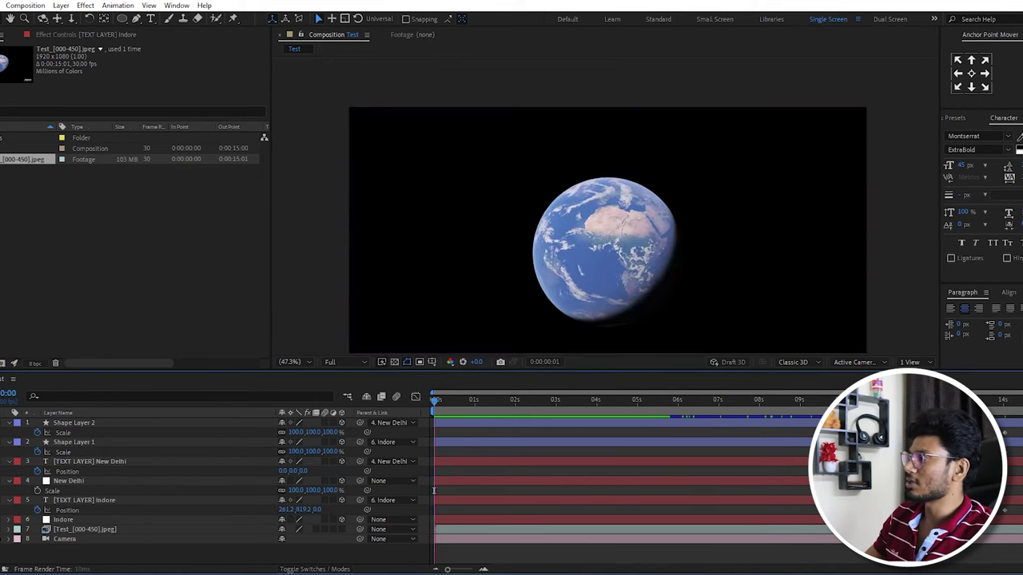